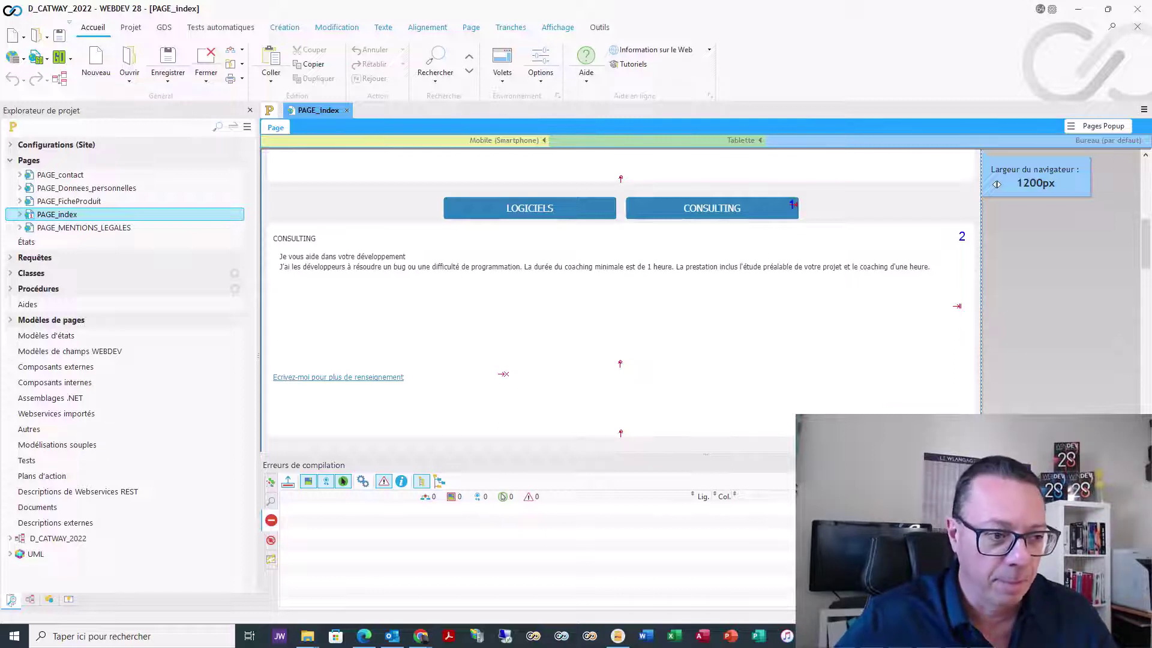
Step: Switch to the Stripe products page in Chrome and start adding a new product
mouse_move(421, 636)
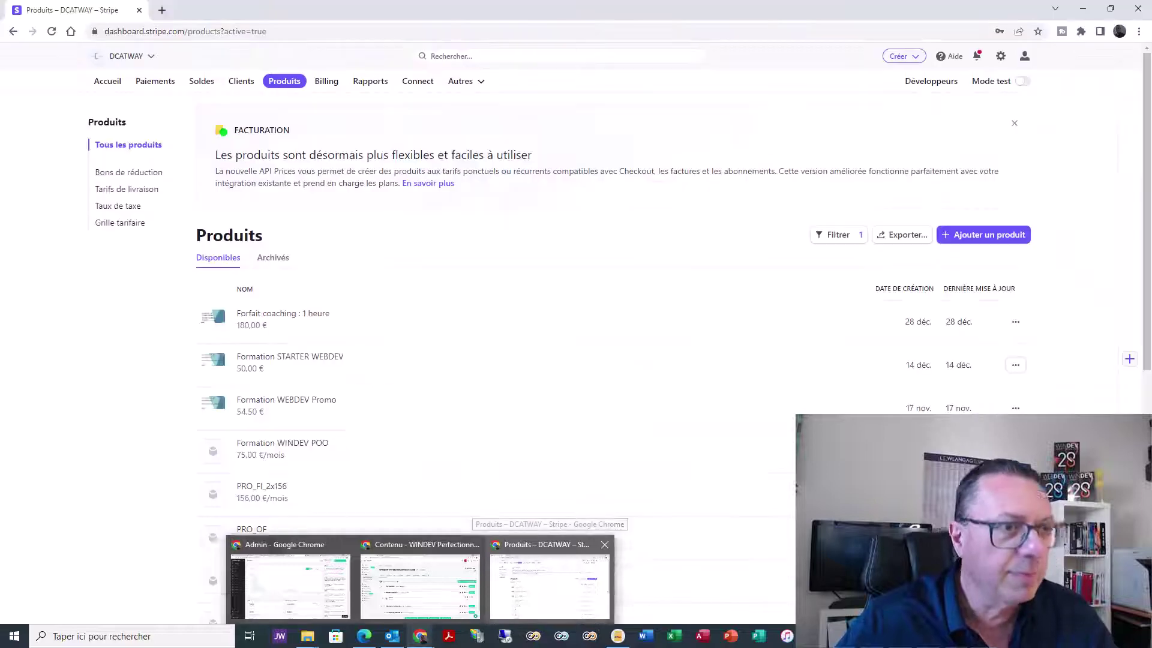
click(549, 585)
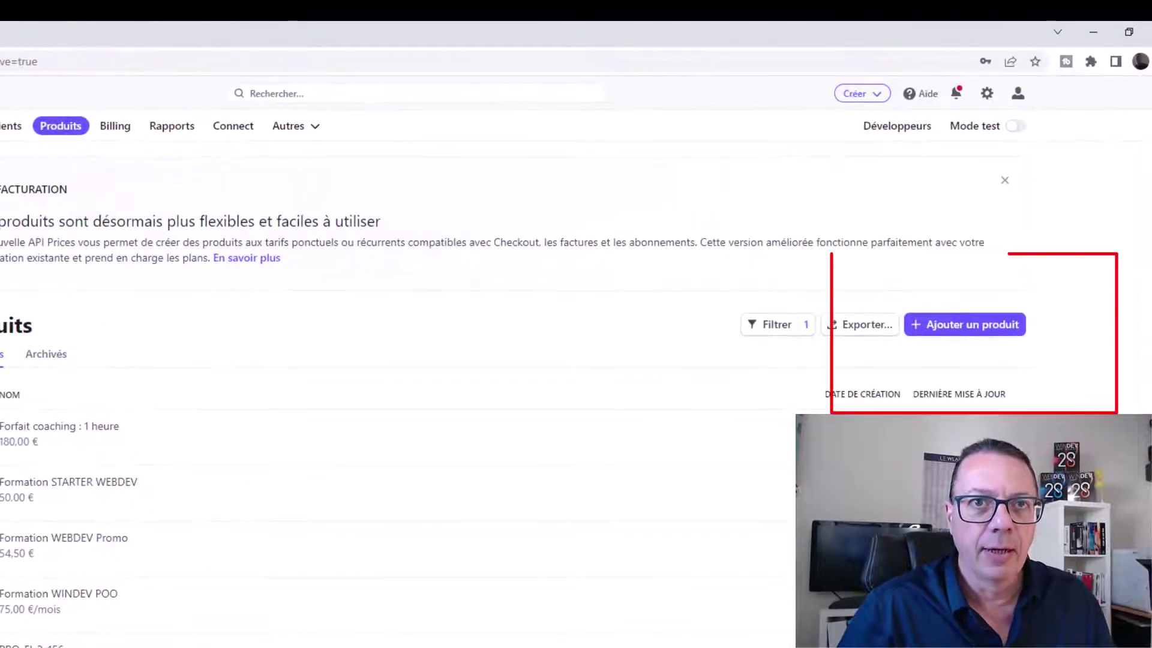
click(964, 324)
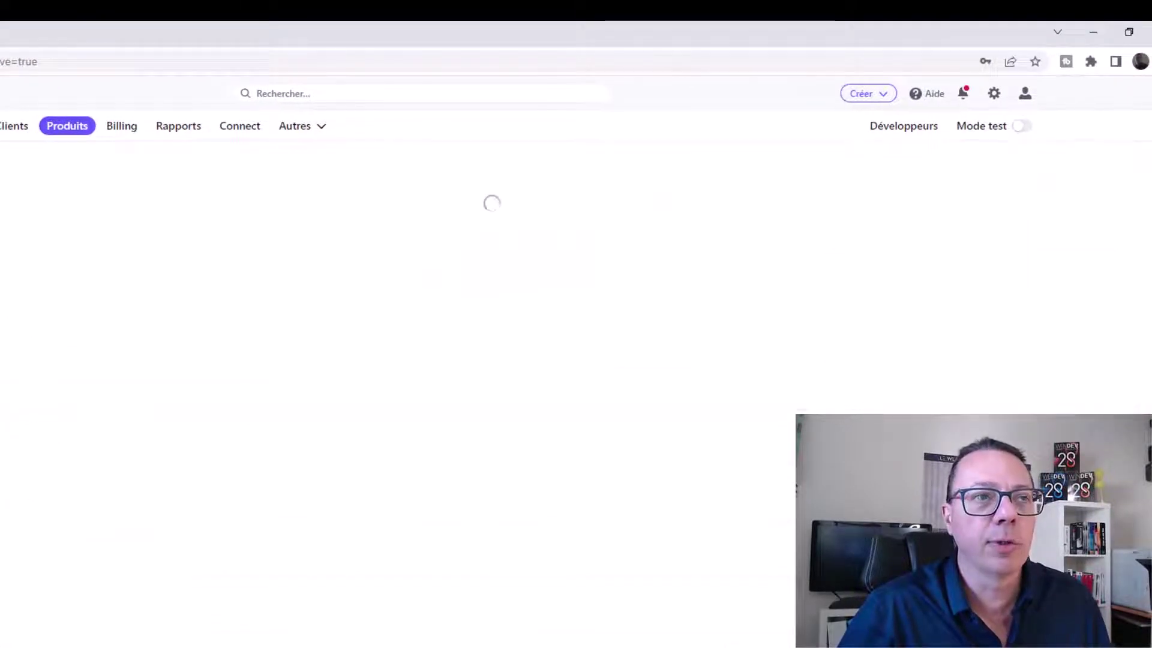
Step: Name the new product "Forfait coaching : 2 heures"
click(368, 272)
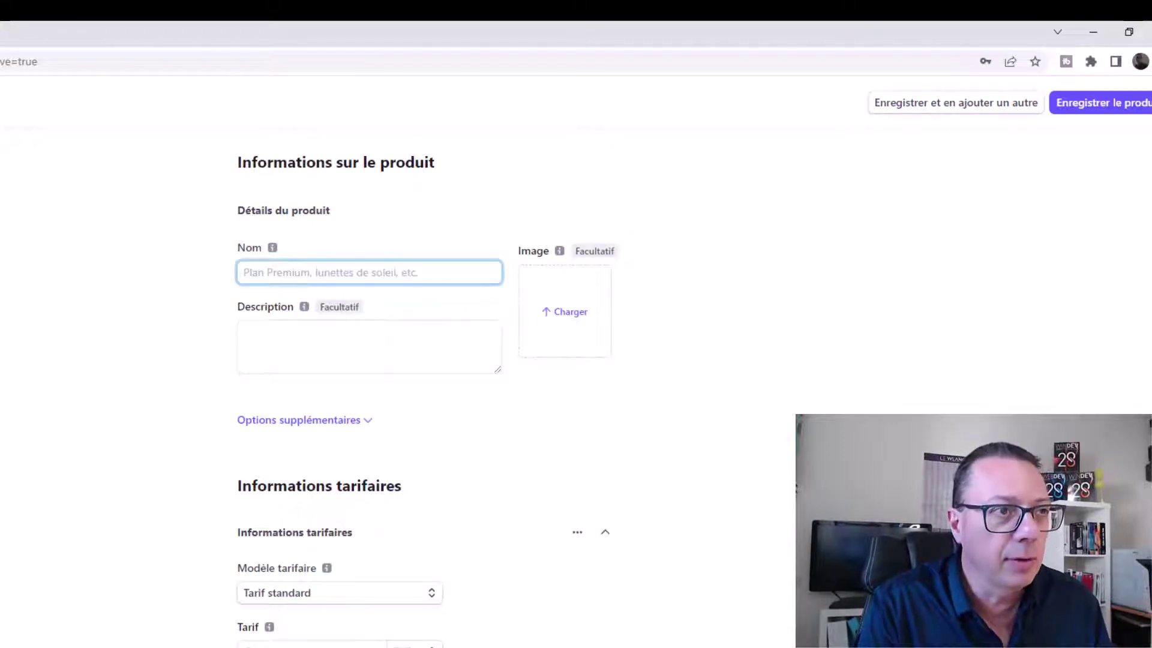
key(Down)
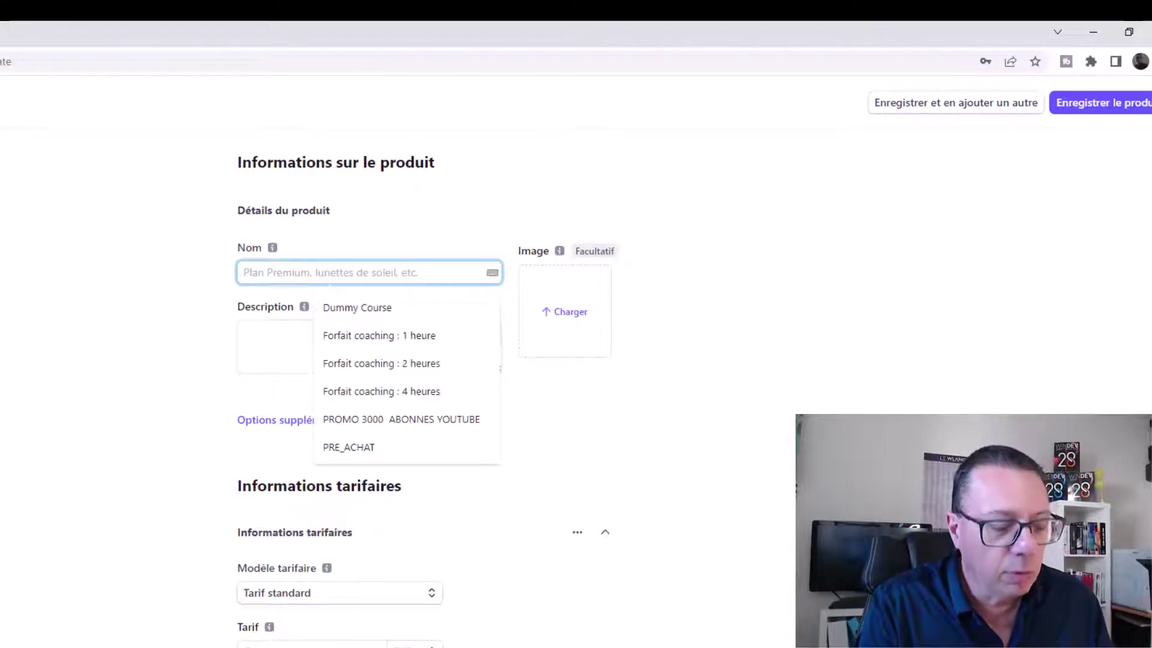
text(For)
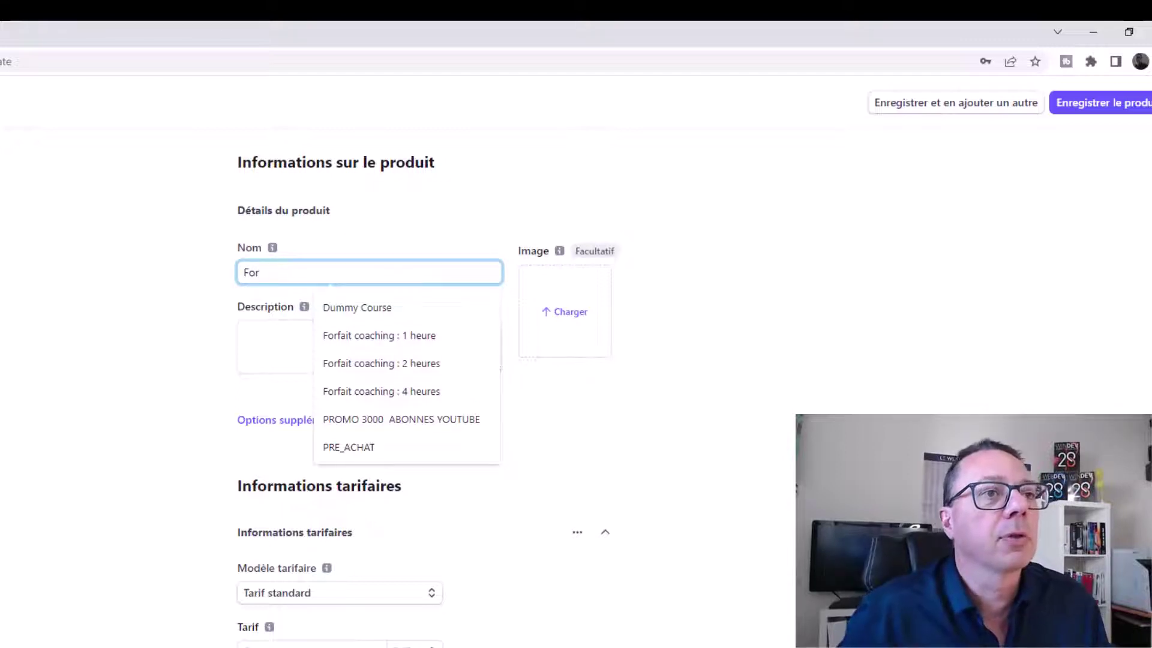
key(Down)
key(Down)
key(Down)
key(Return)
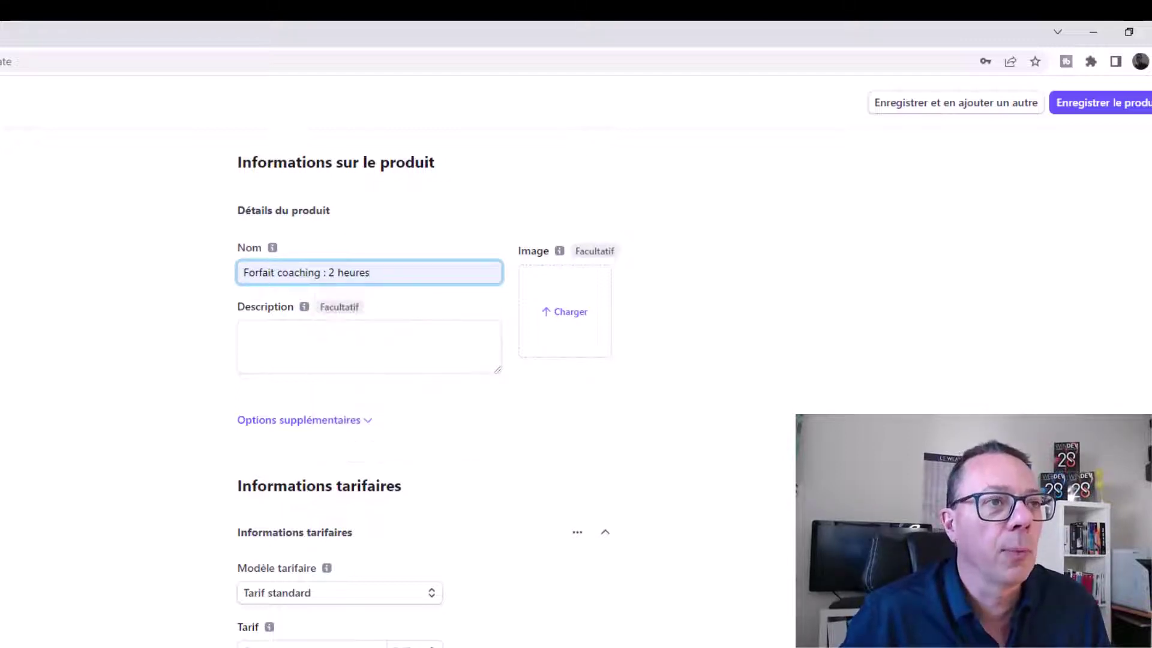
Step: Enter the product description "Coaching développeur - Forfait 2 heures (WINDEV/WEBDEV)"
click(369, 346)
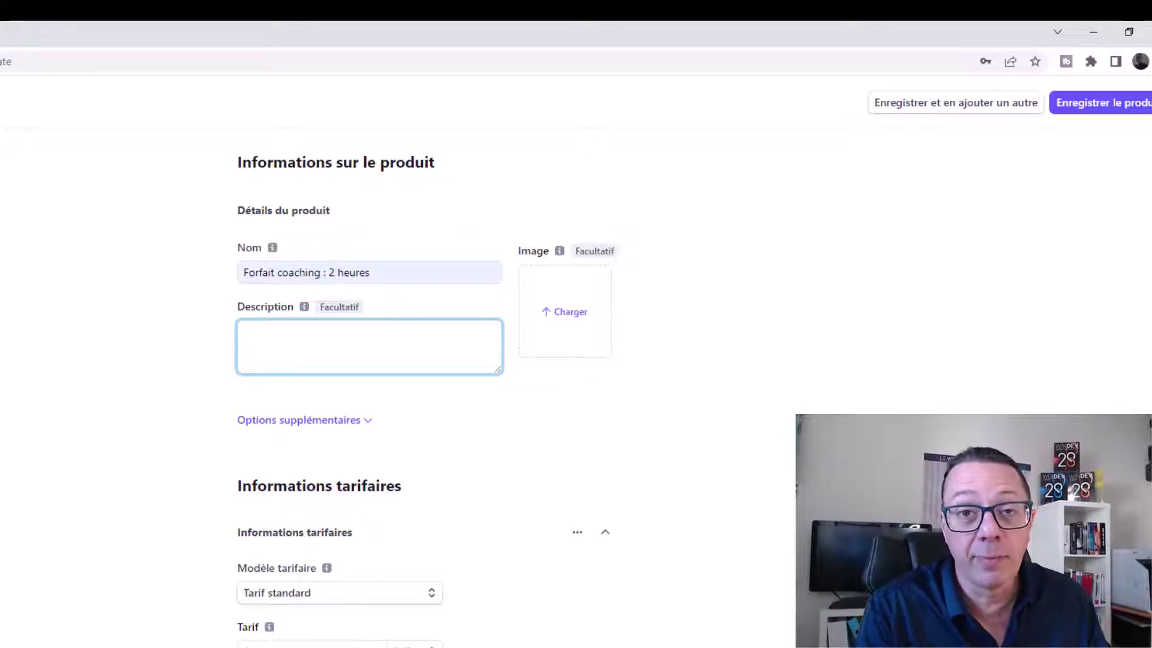
text(Co)
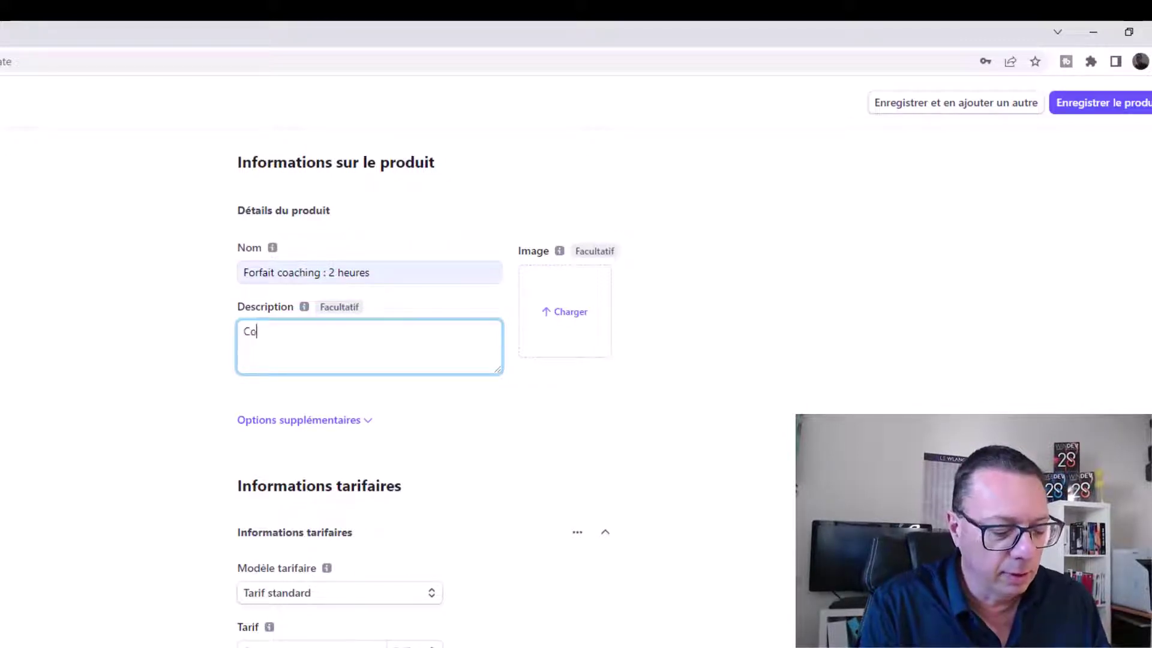
text(aching )
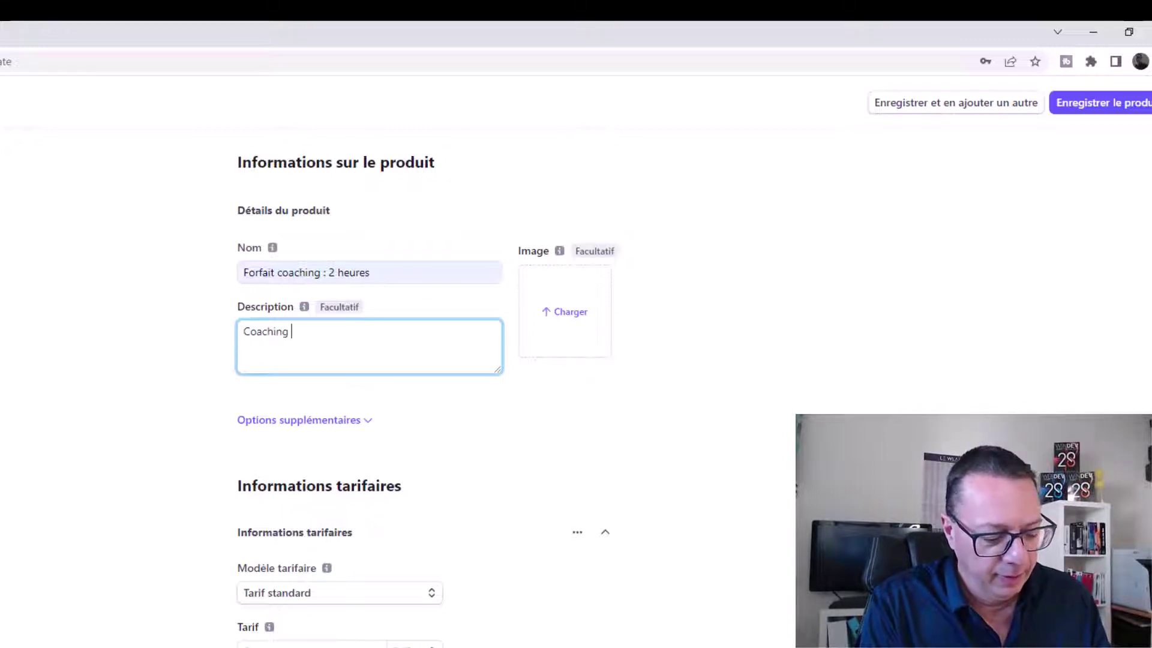
text(dév)
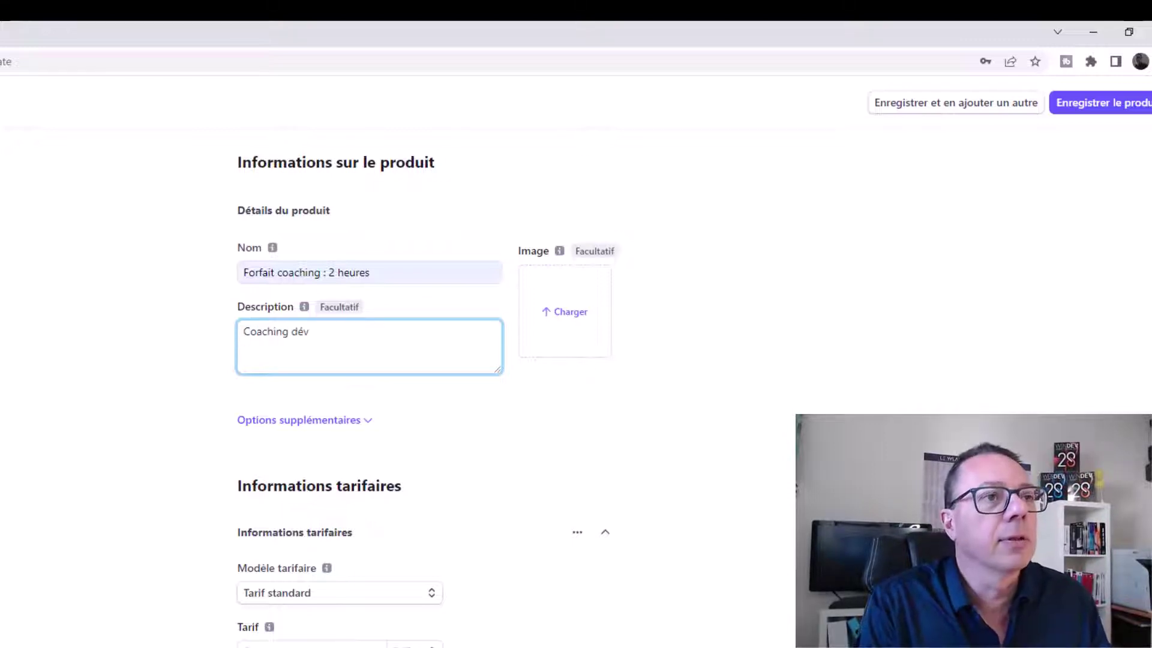
text(eloppeur)
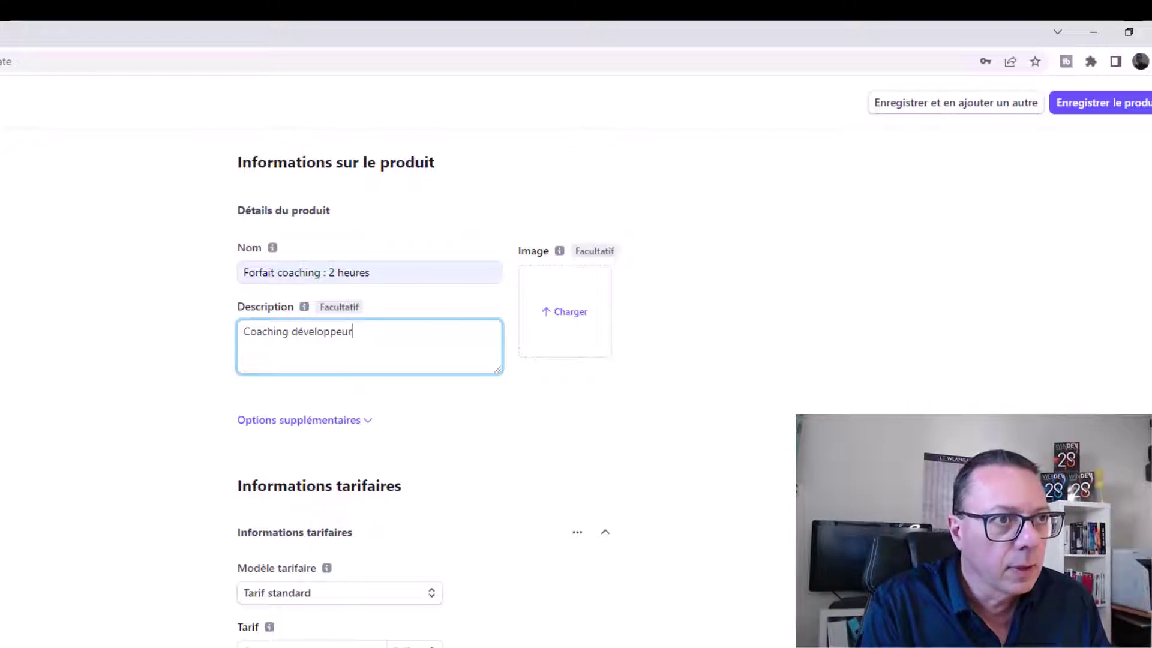
text( - )
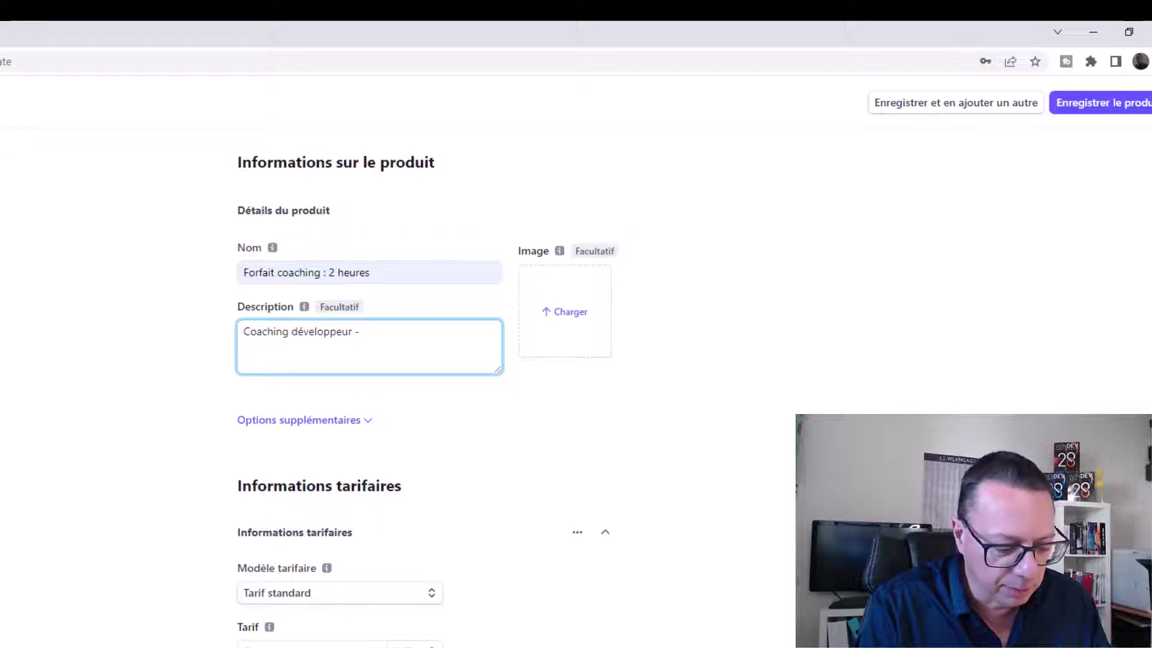
text(Forfait )
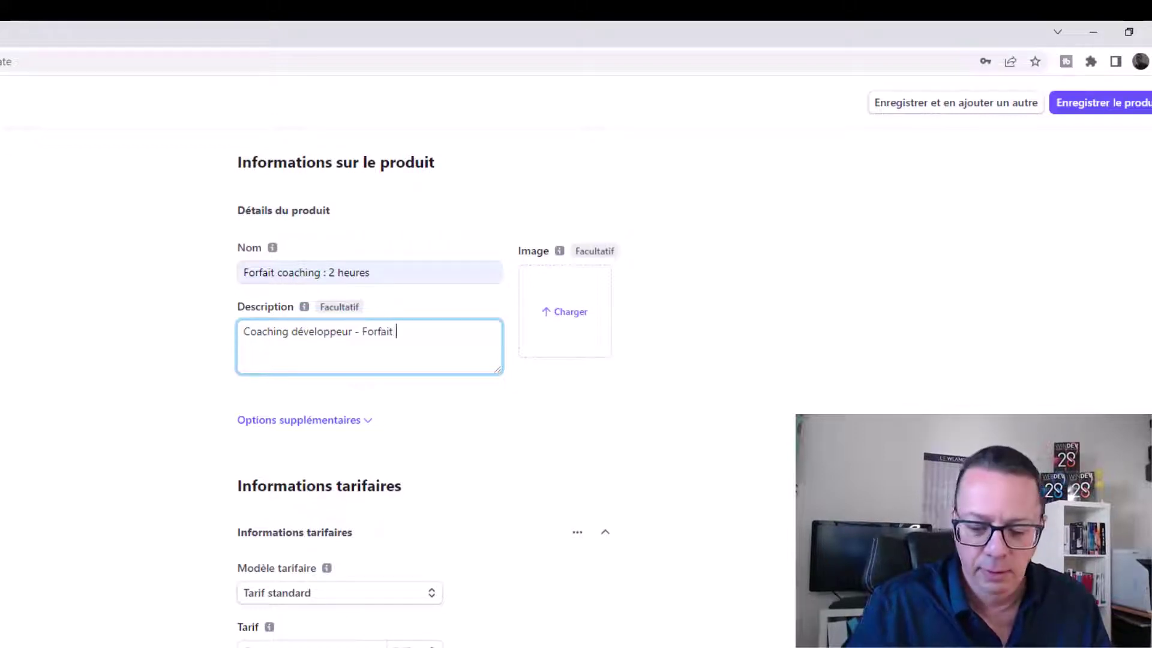
text(2 he)
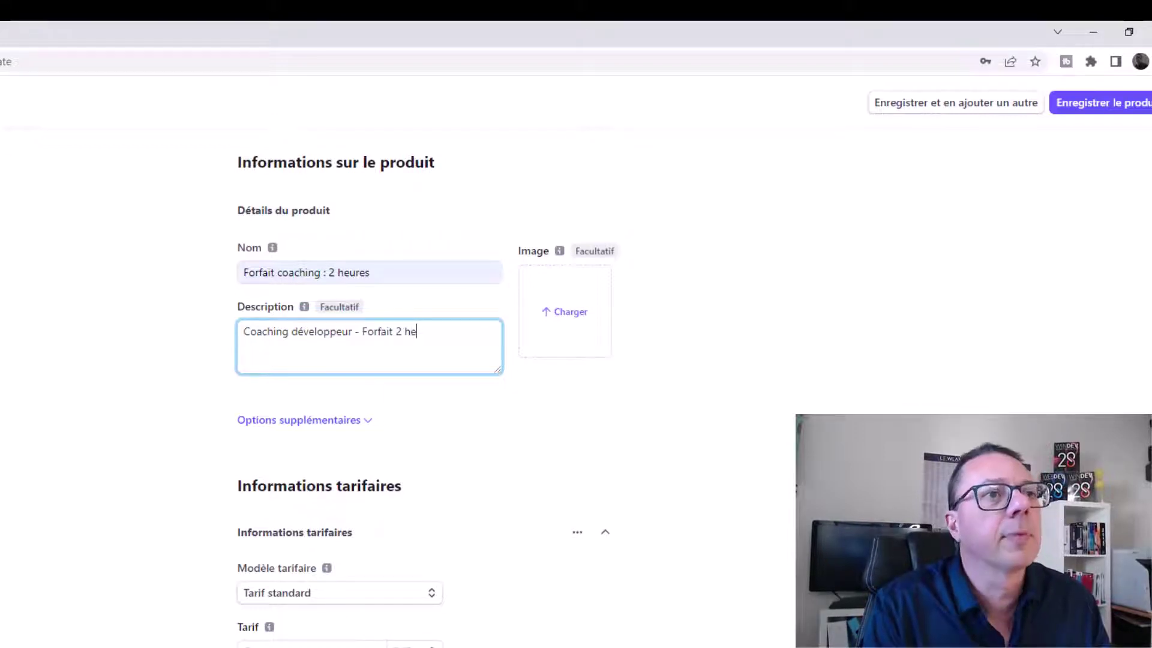
text(ures)
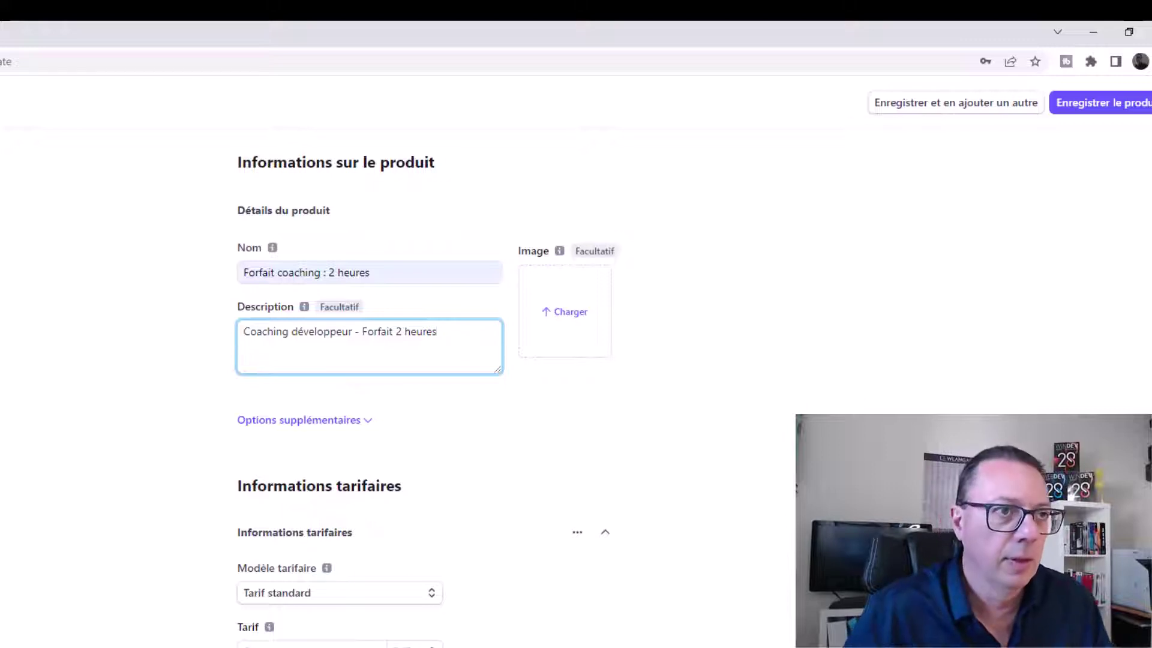
text( ()
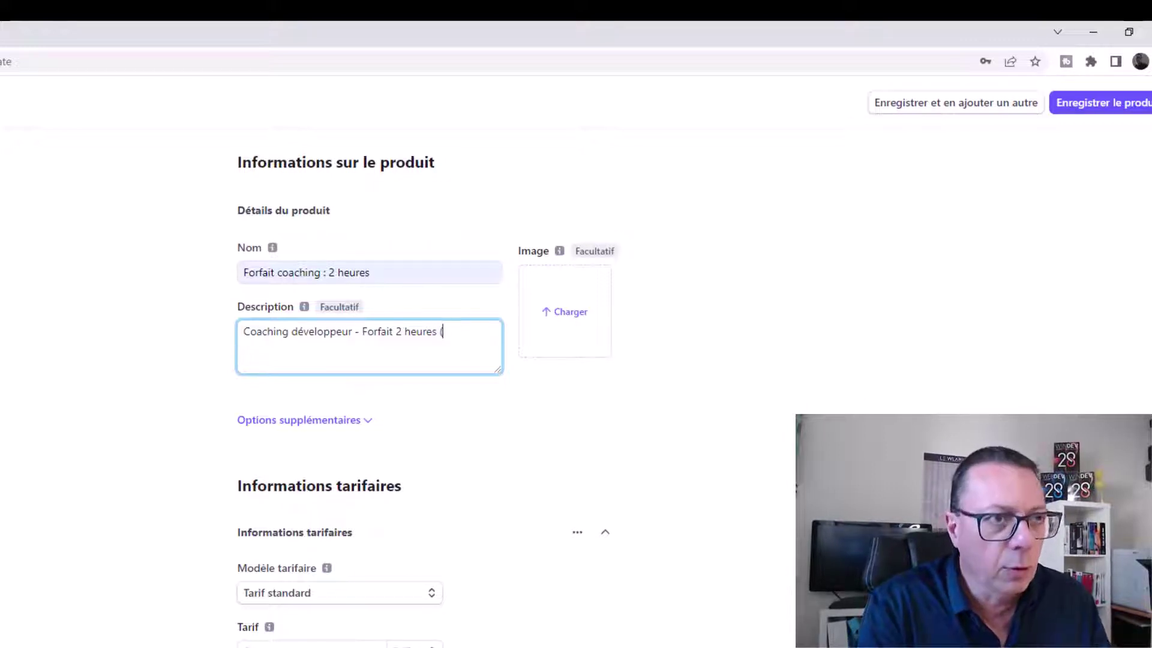
text(WiNDEV)
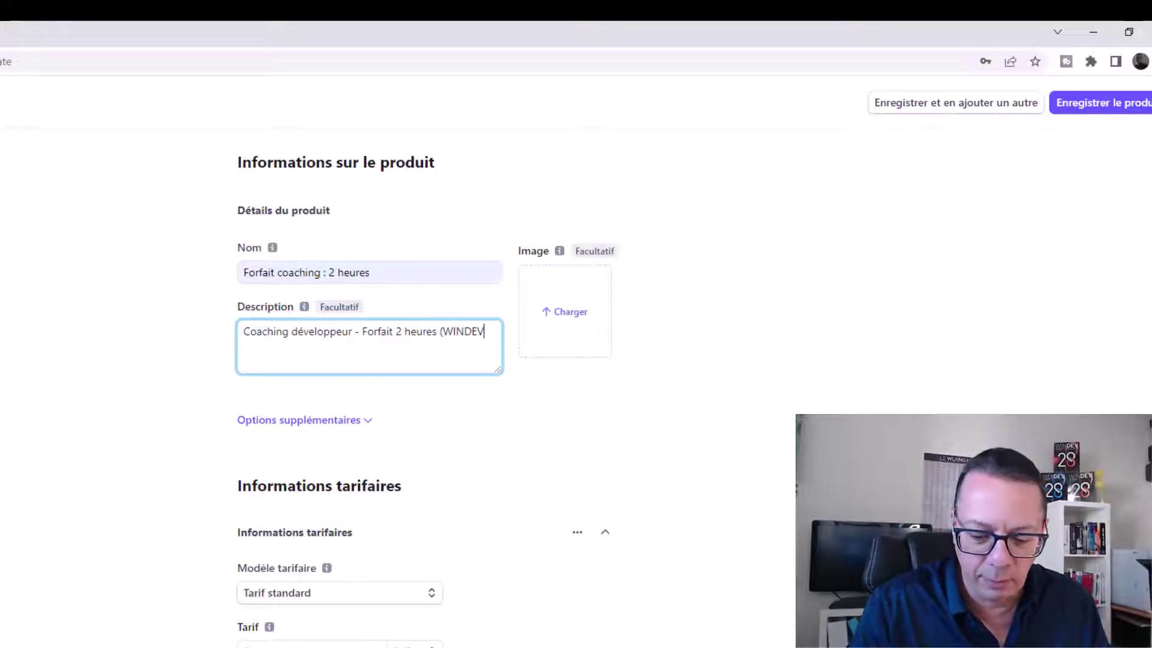
text(/WEBDEV)
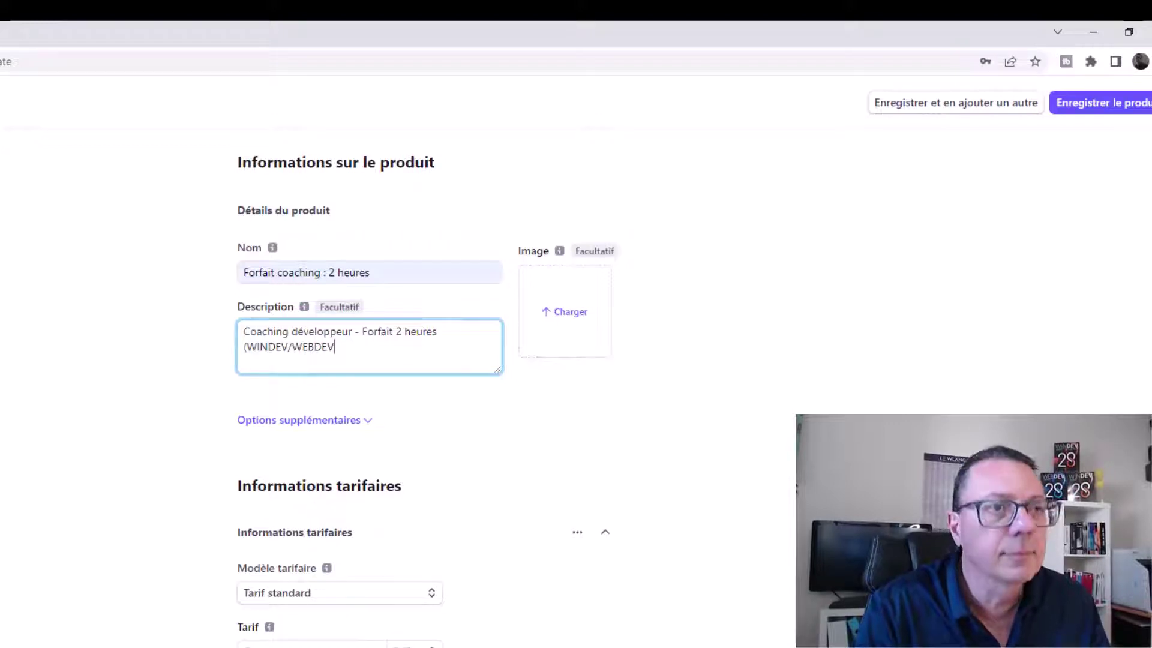
text())
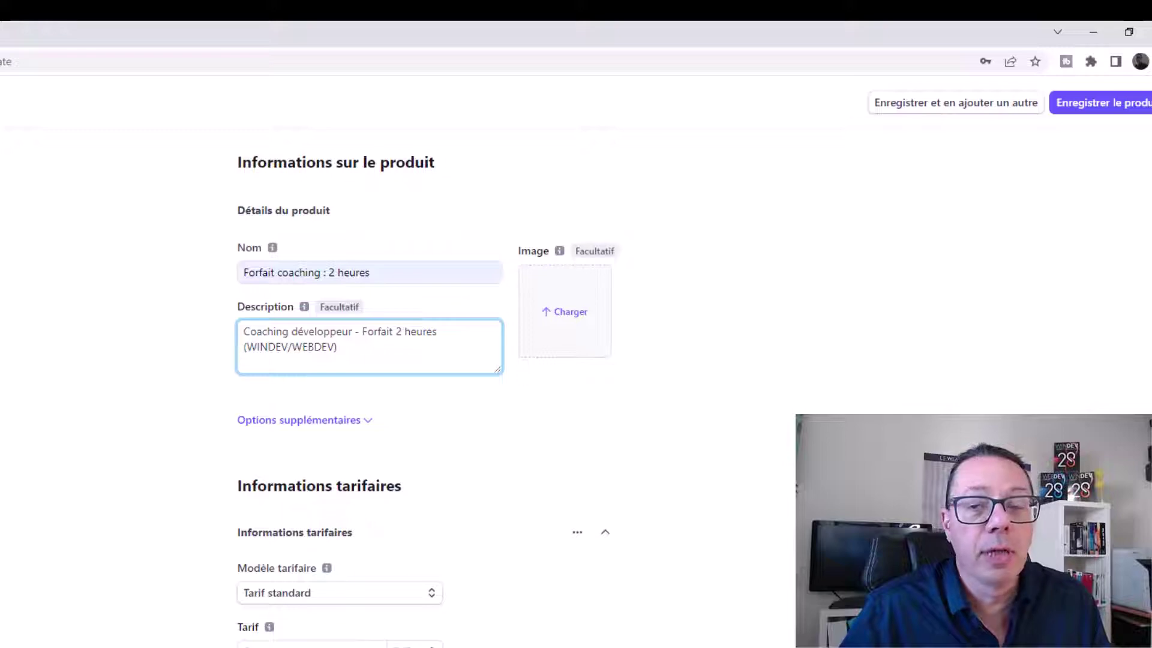
Step: Upload Coaching-1h.png from the Ecole folder as the product image and confirm the account password
click(571, 312)
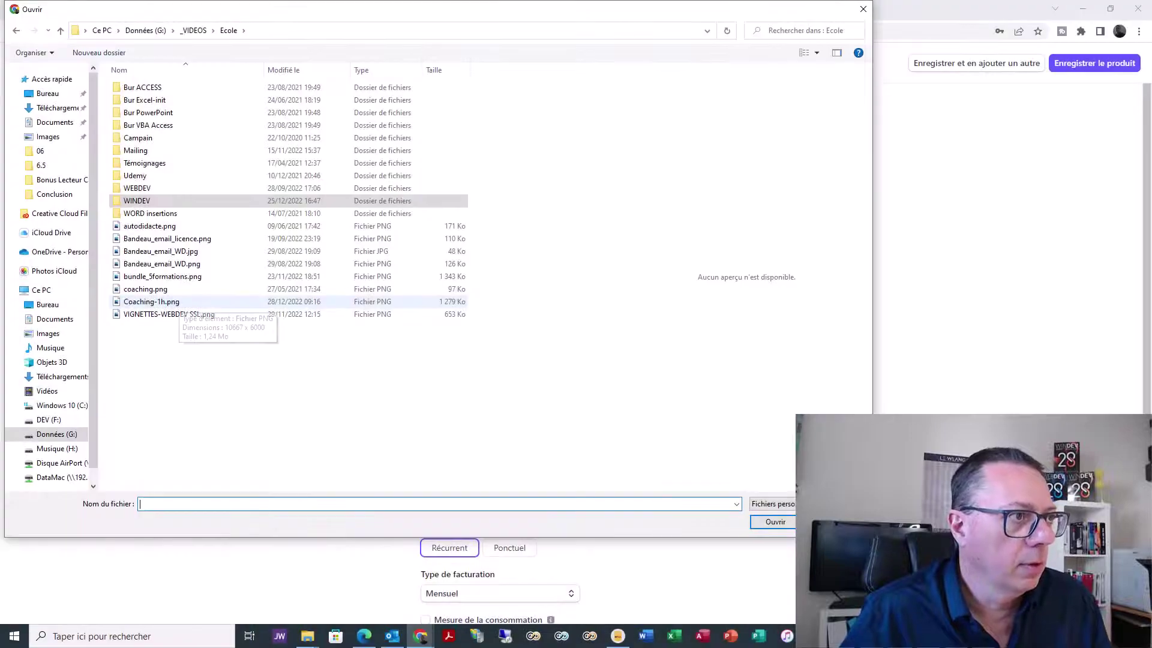
click(151, 301)
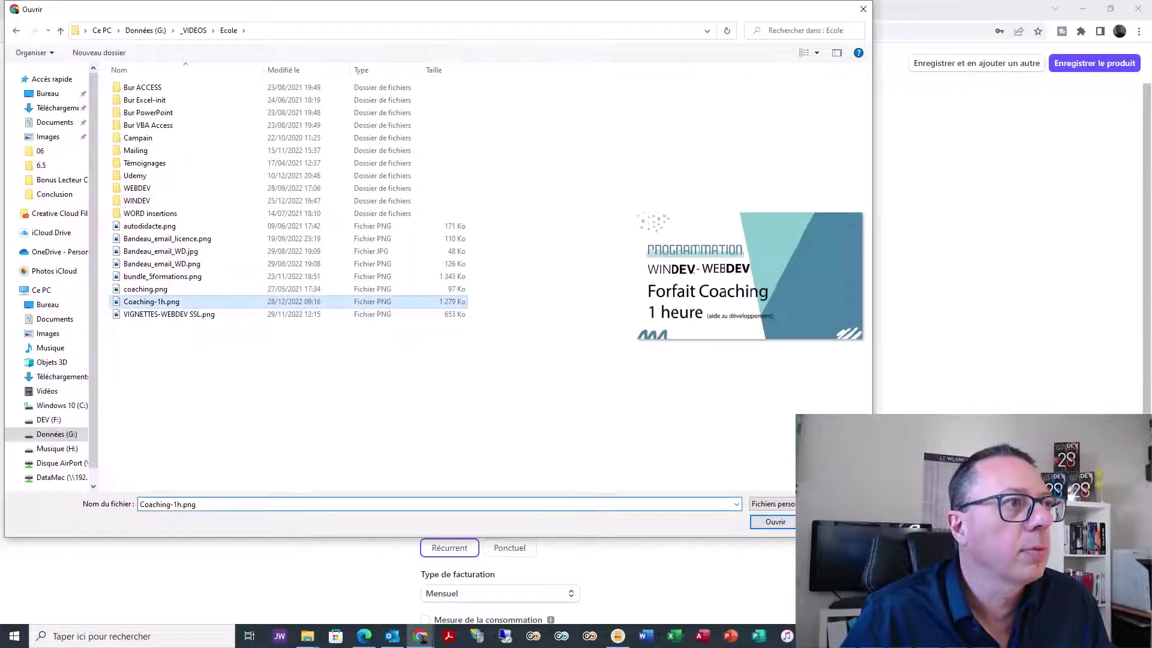
key(Return)
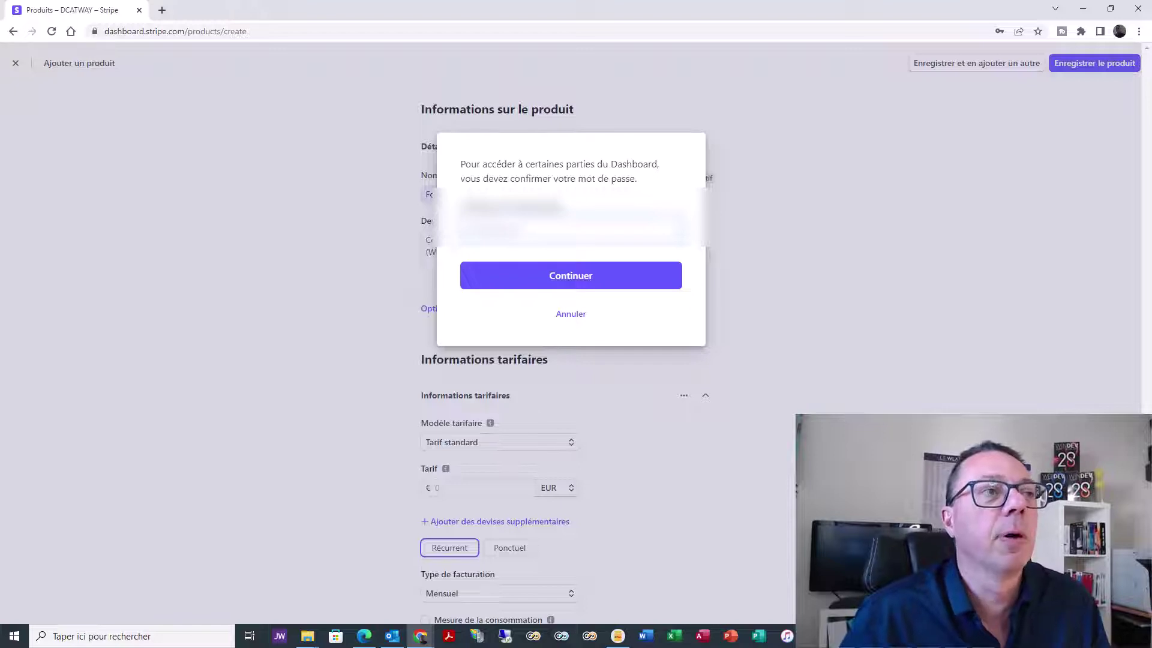
key(Return)
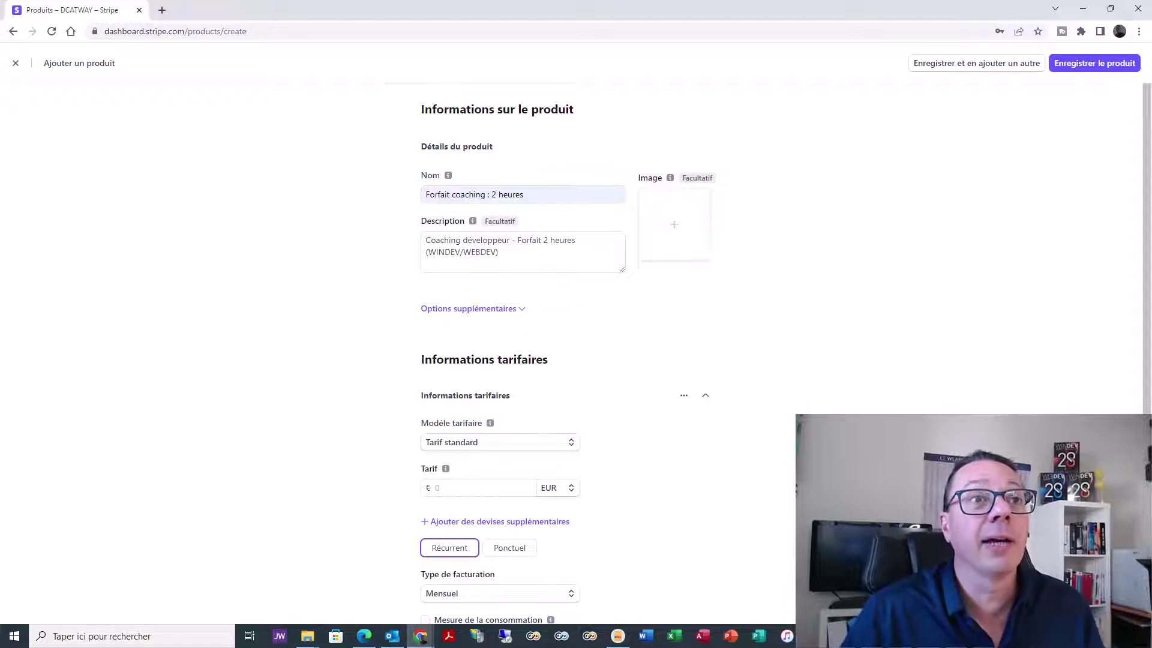
Step: Expand the product's additional options and set the bank statement descriptor to "Coursdinfo-video"
scroll(567, 354, down, 1)
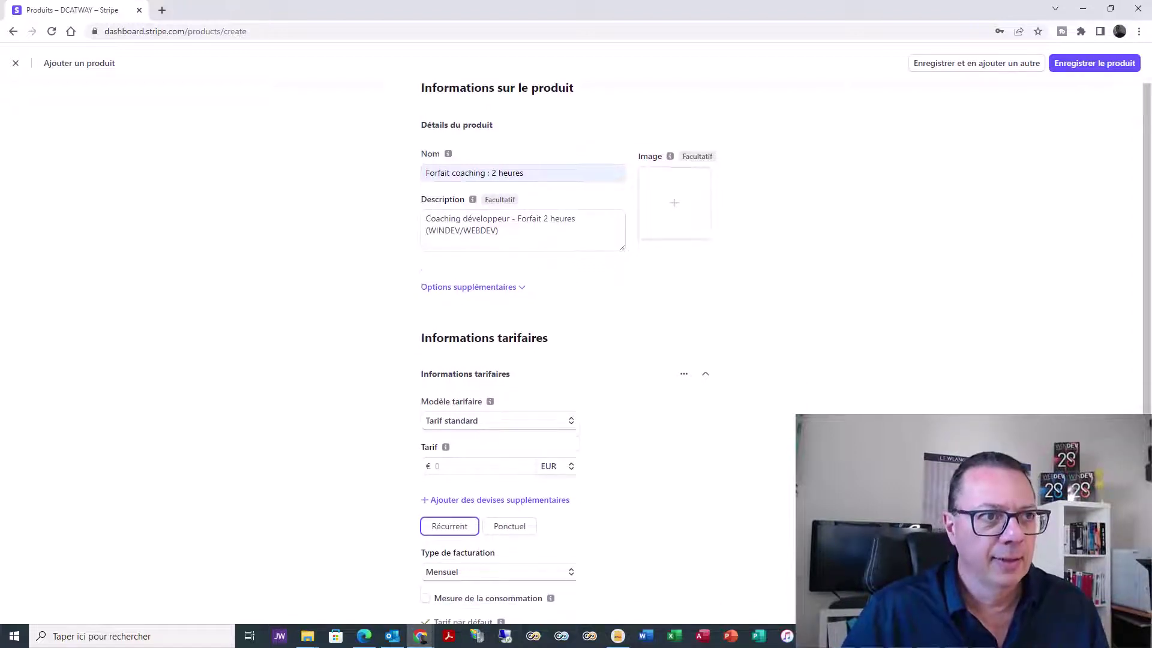
click(469, 248)
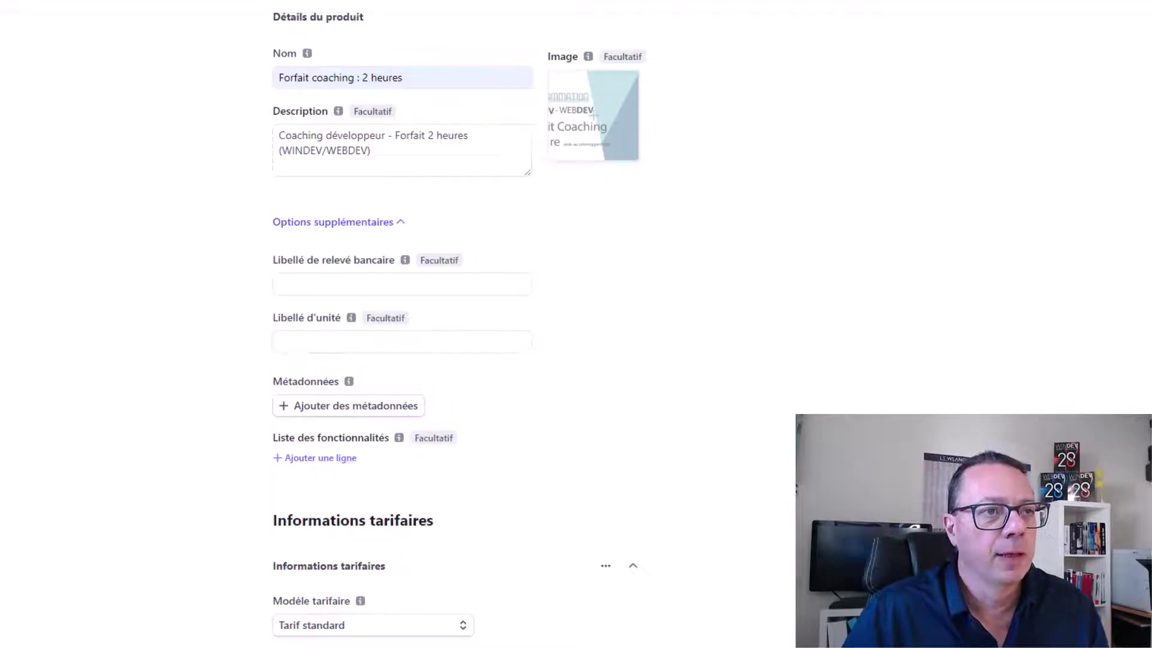
click(402, 284)
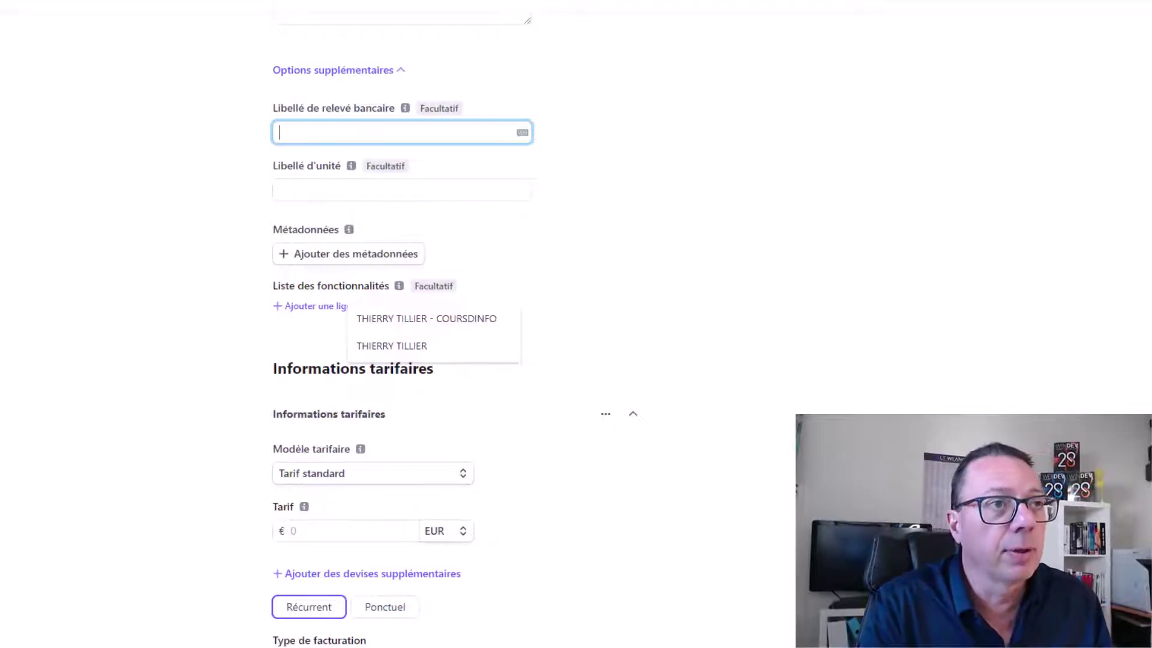
text(C)
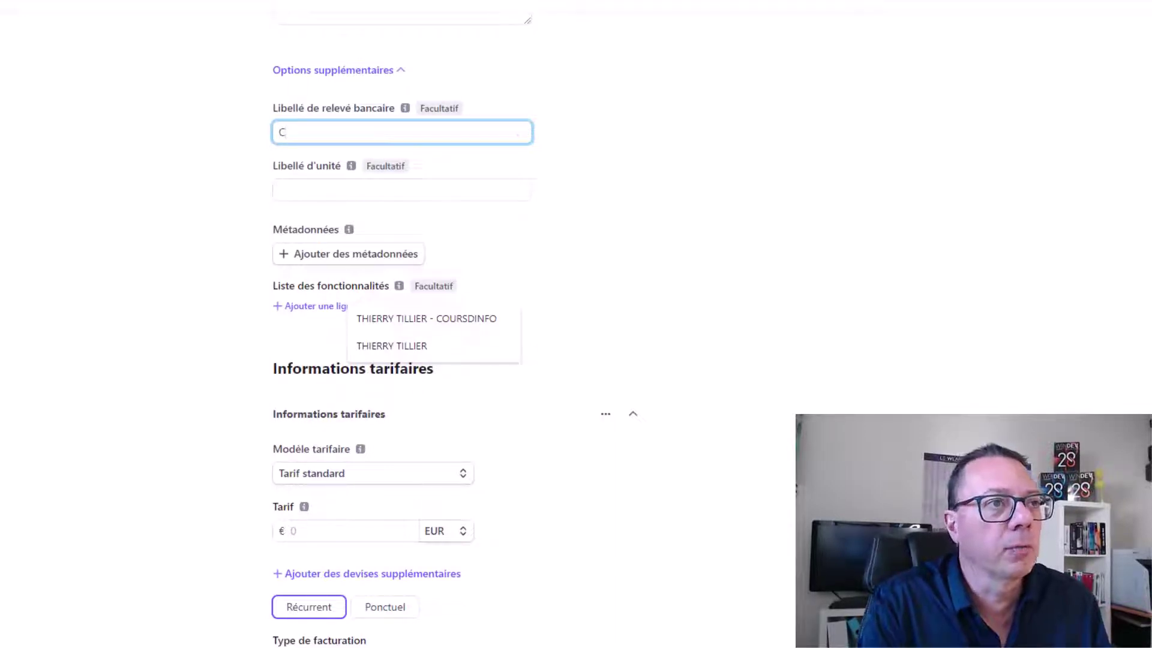
text(oursdinfo)
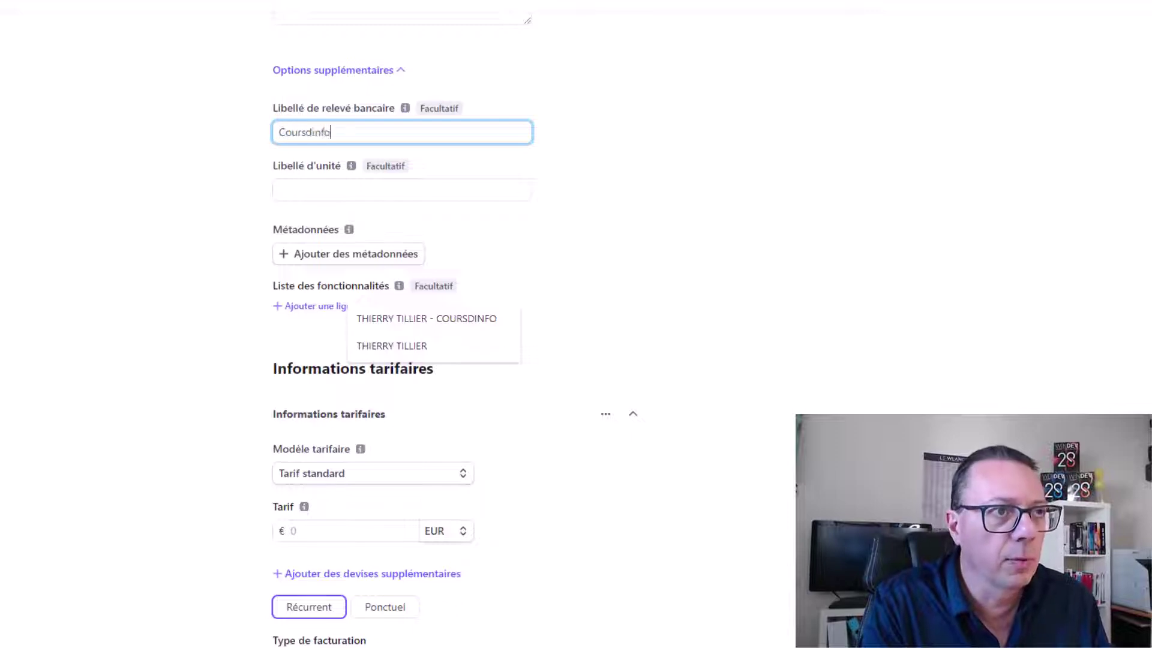
text(-video)
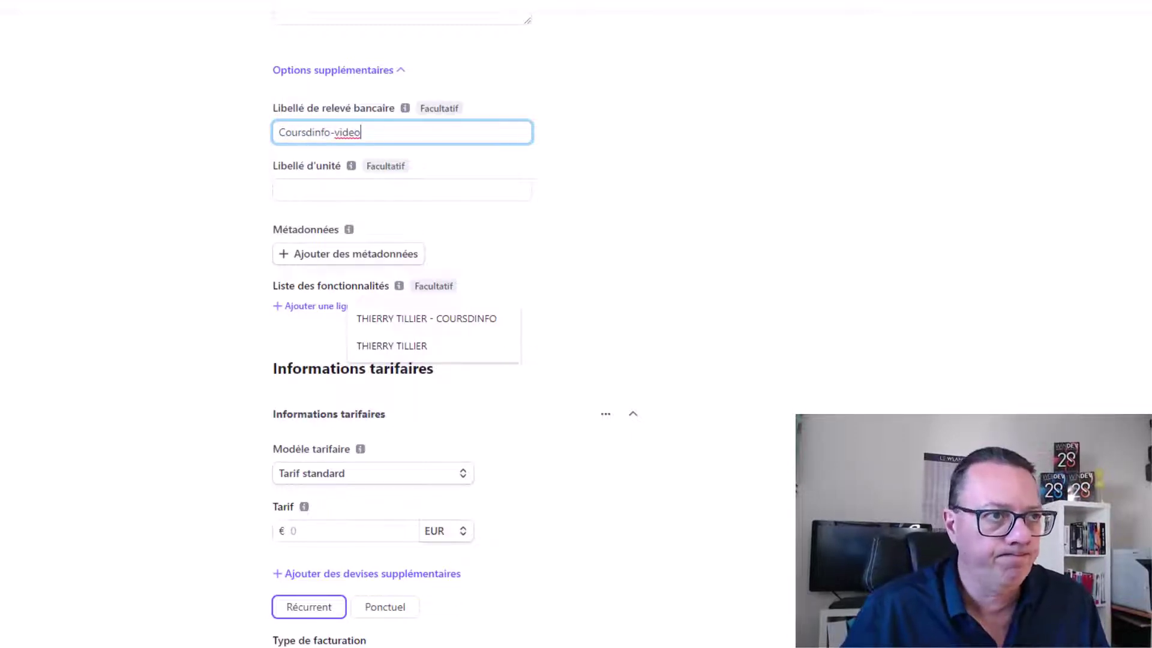
Step: Set the product's unit label to "Coaching"
click(396, 190)
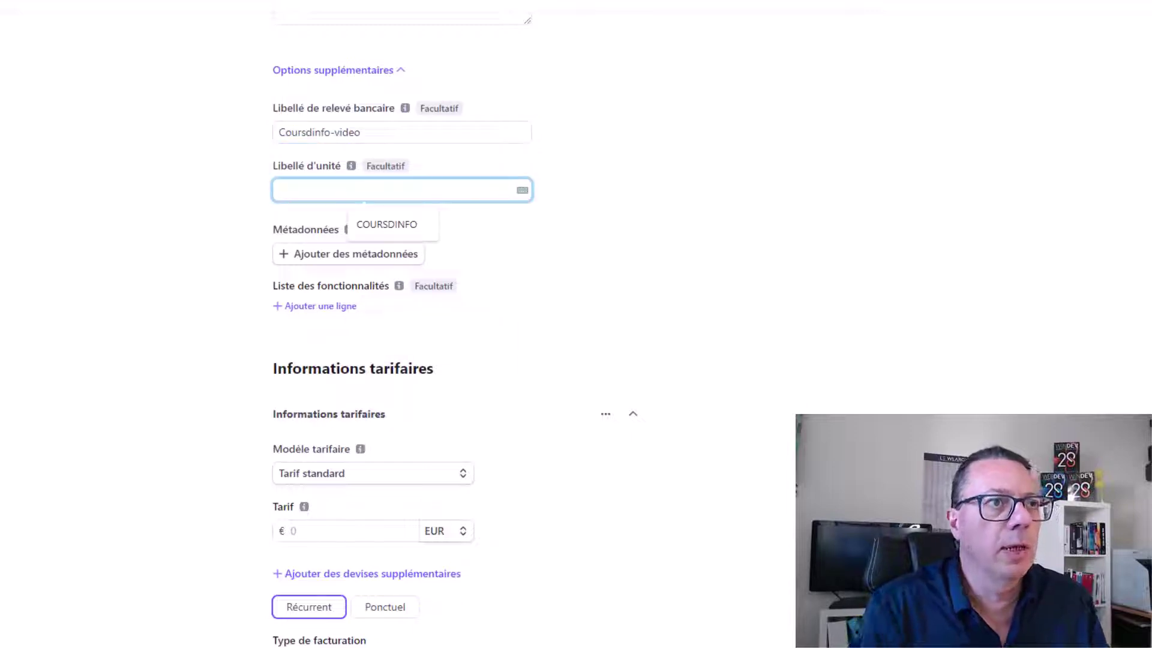
text(Form)
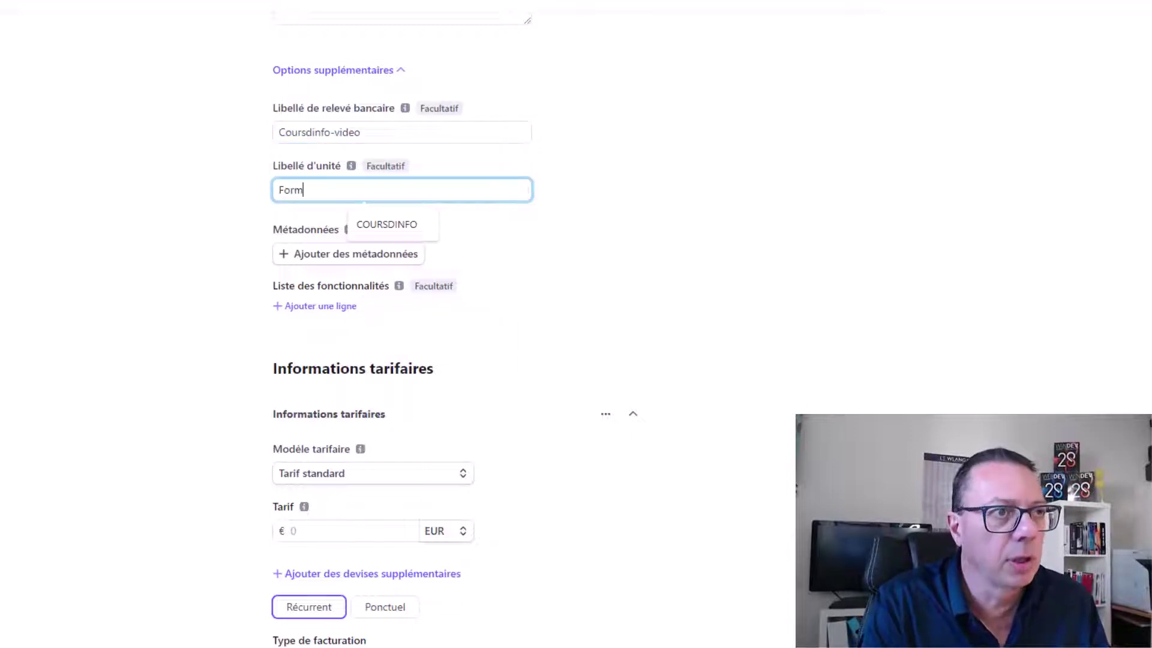
key(BackSpace)
key(BackSpace)
key(BackSpace)
key(BackSpace)
text(C)
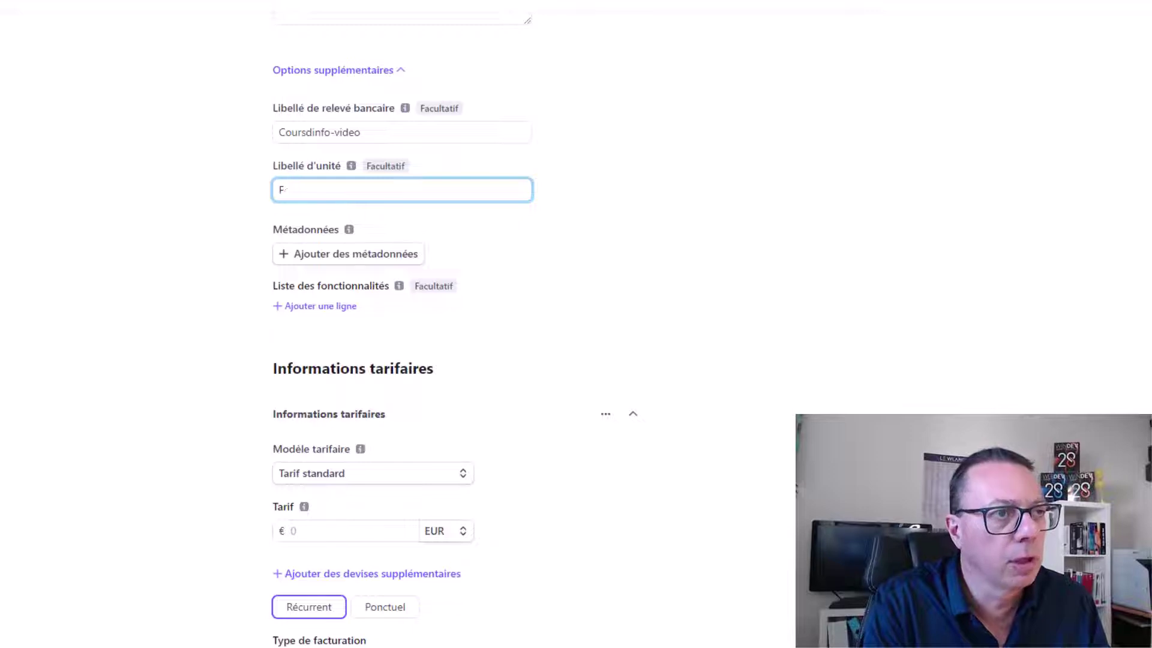
text(oaching)
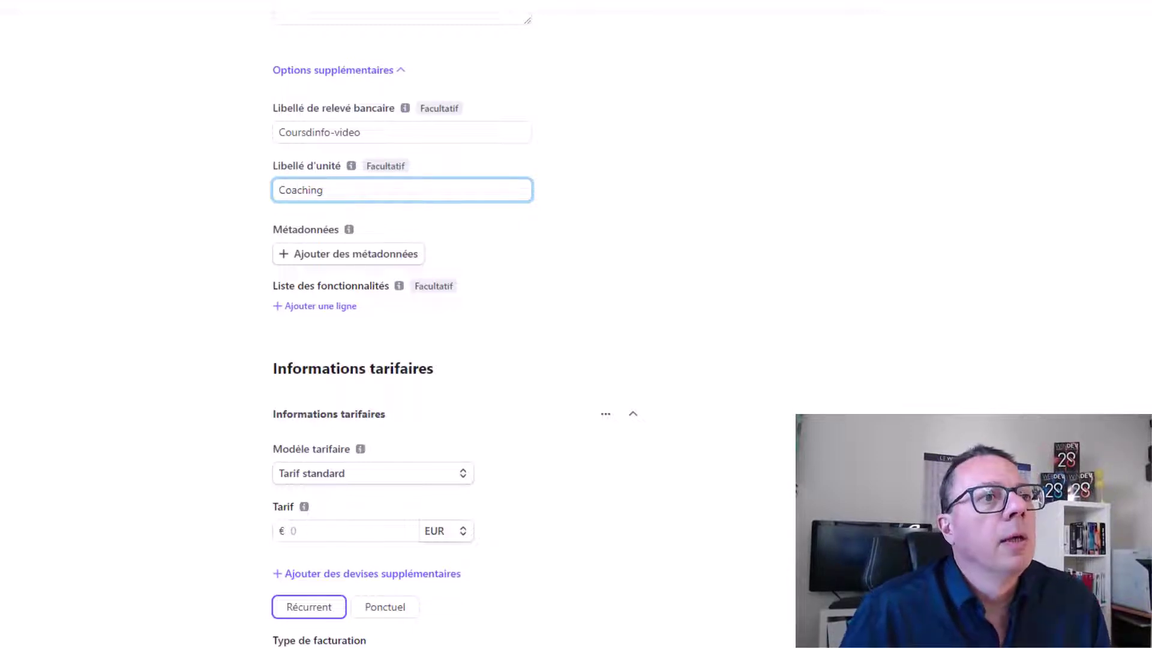
click(399, 254)
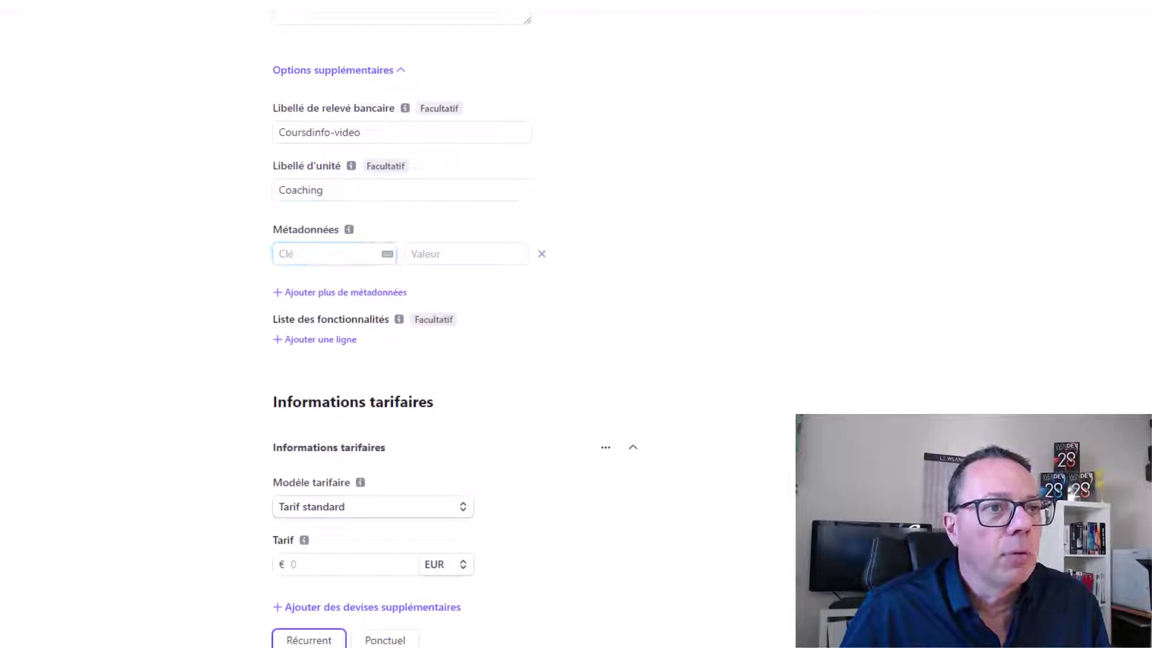
click(542, 253)
scroll(455, 330, down, 3)
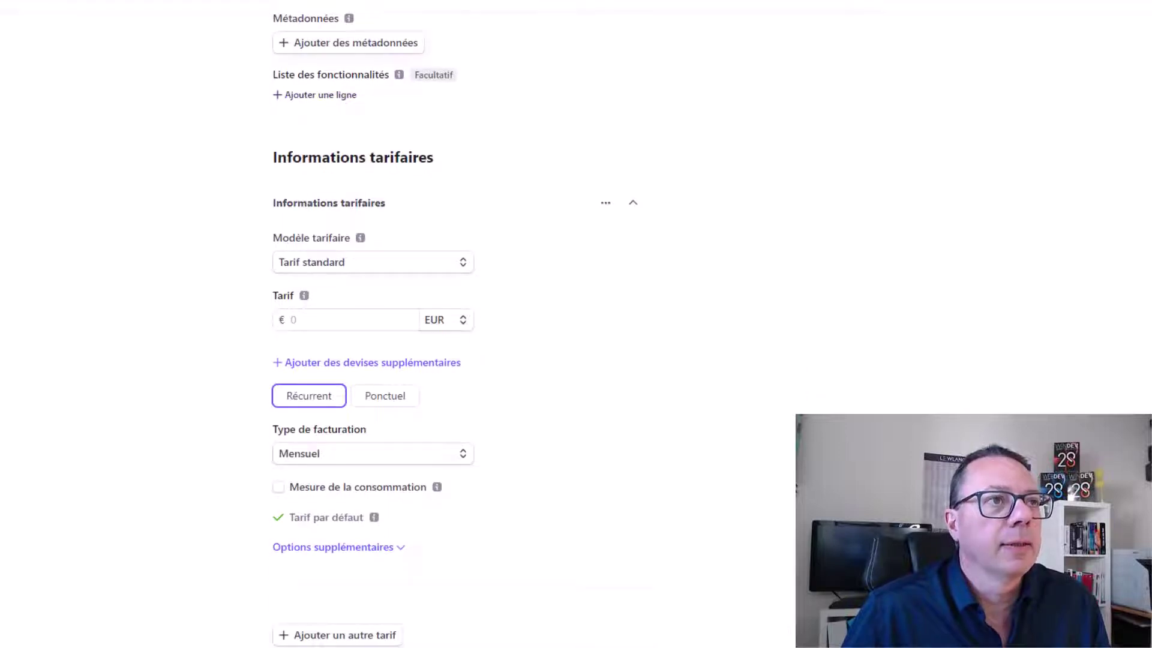
click(320, 94)
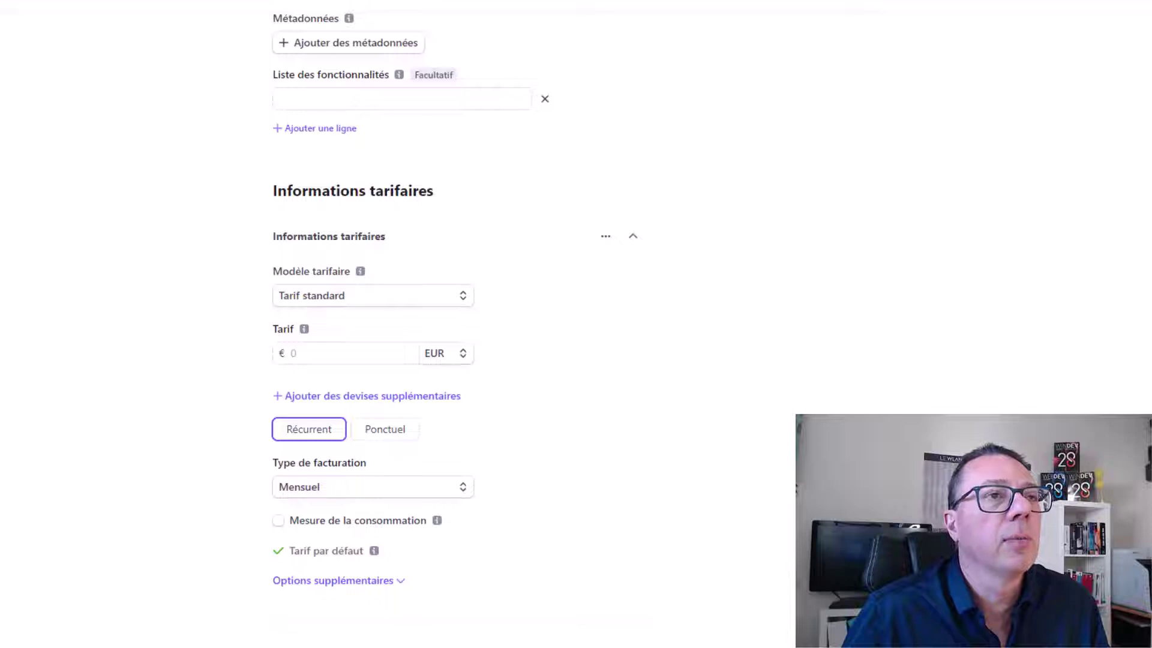
click(545, 99)
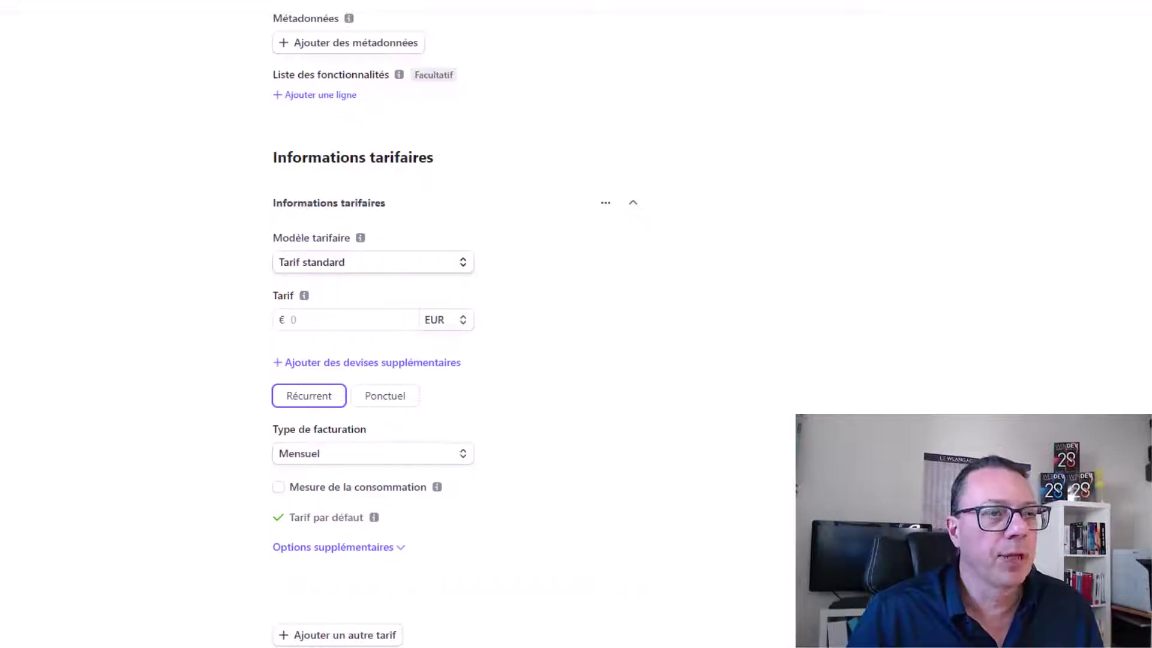
Step: Set the product's pricing to a standard one-time rate (Ponctuel) of 360,00 EUR and save the product
click(373, 261)
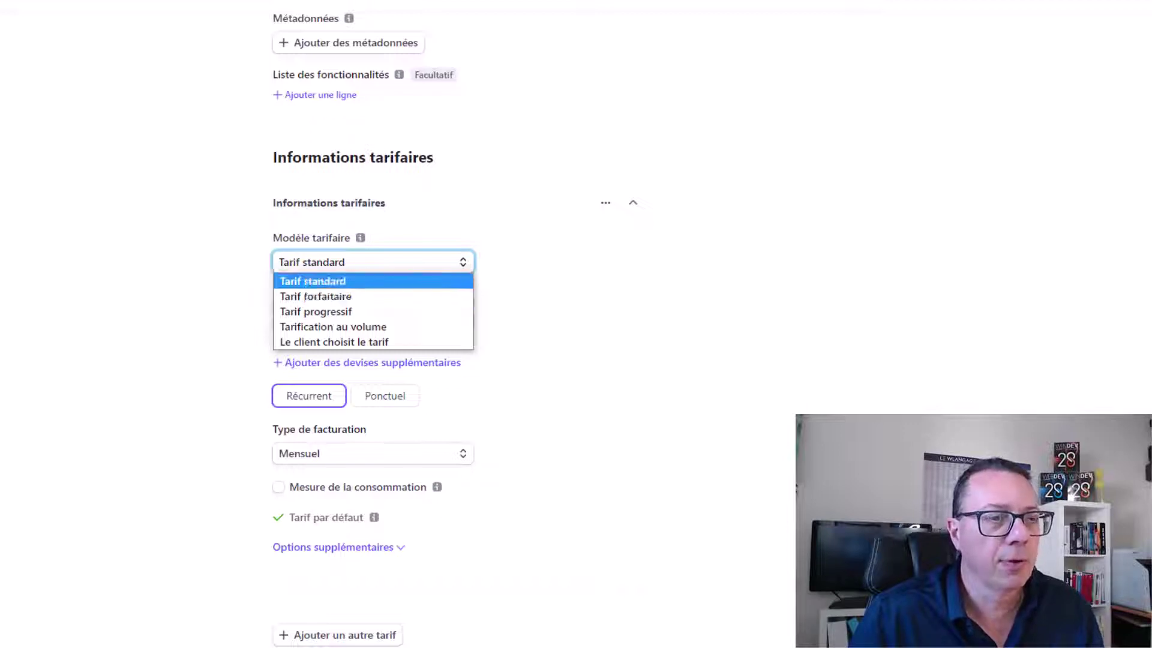
click(306, 281)
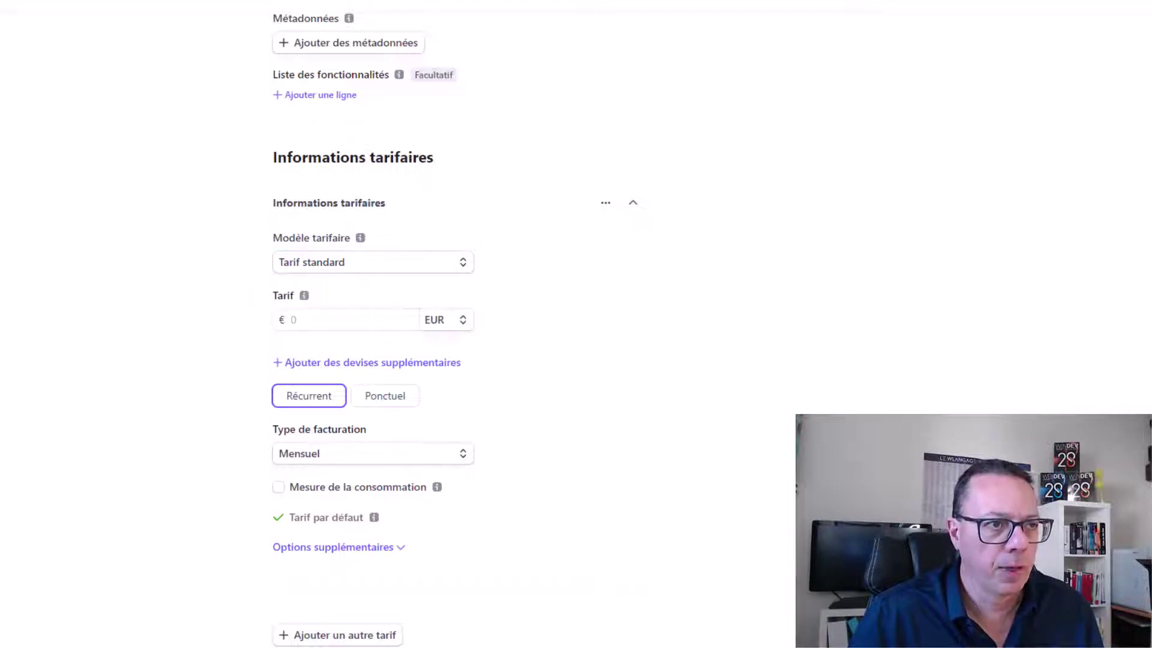
click(292, 319)
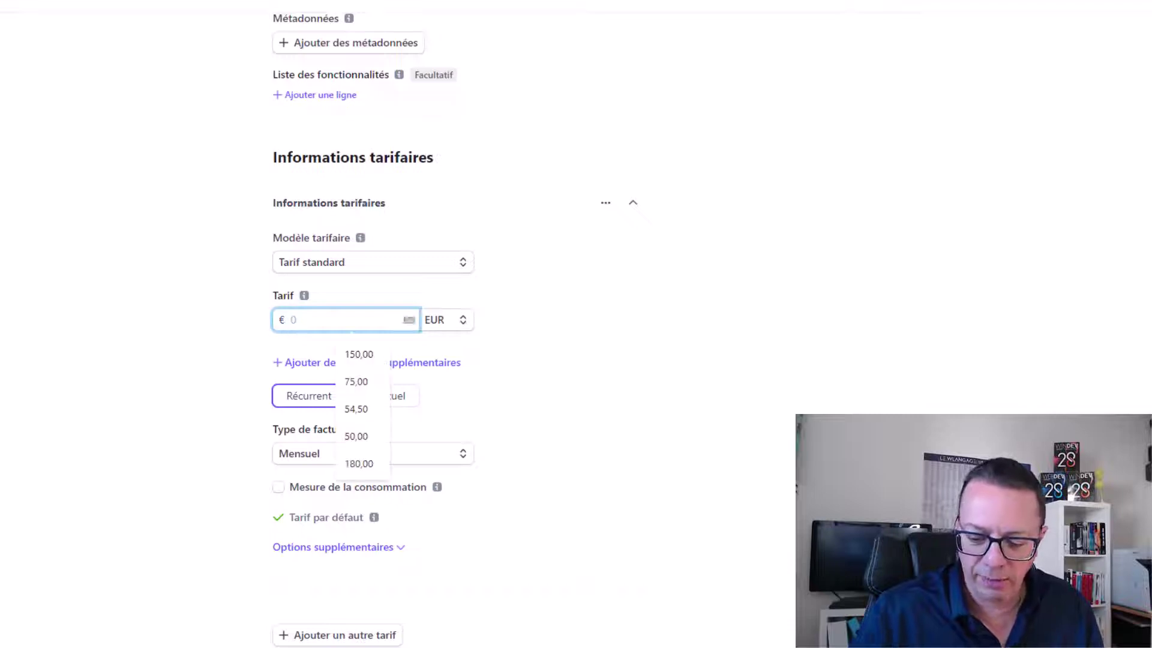
text(0)
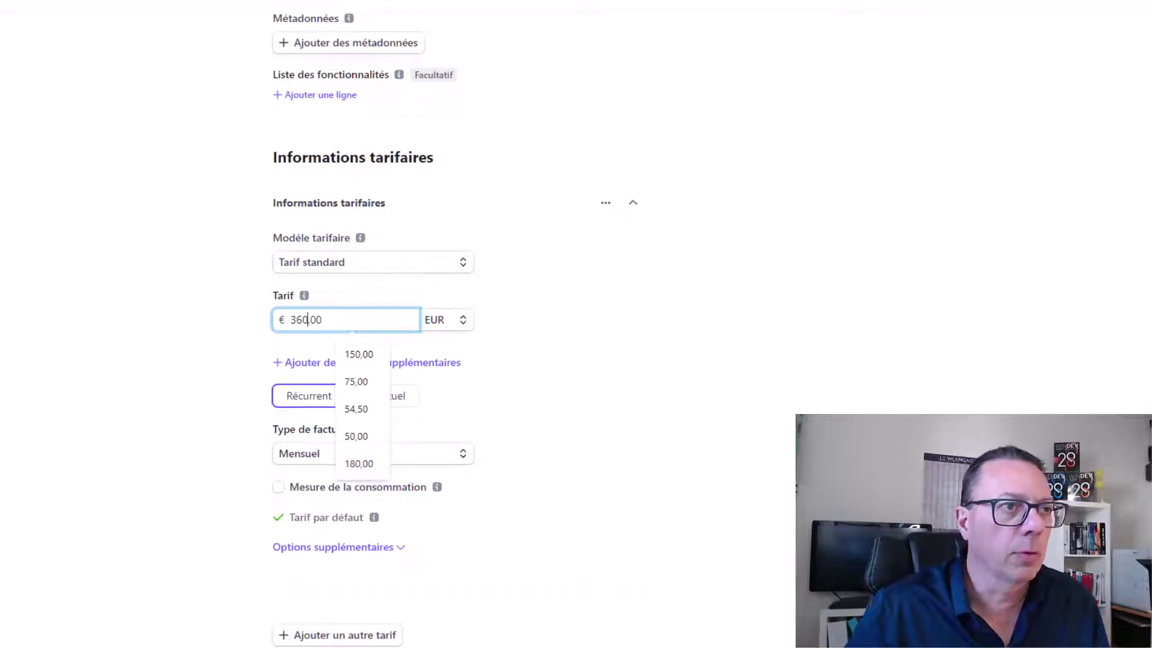
key(Tab)
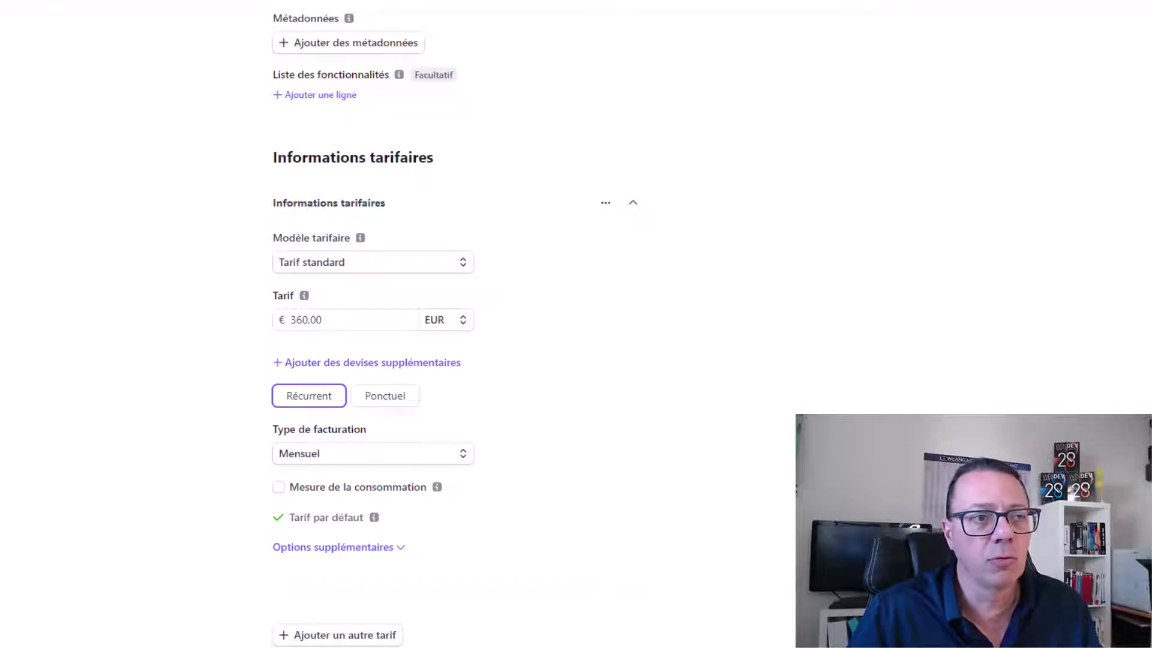
click(384, 395)
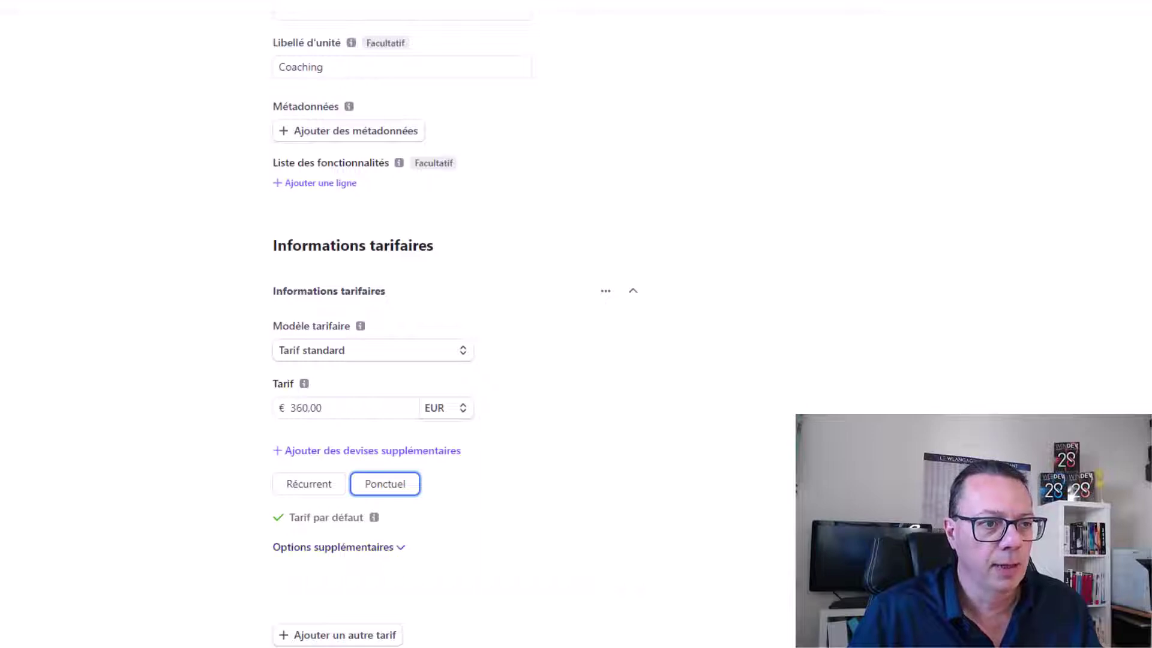
scroll(420, 300, up, 2)
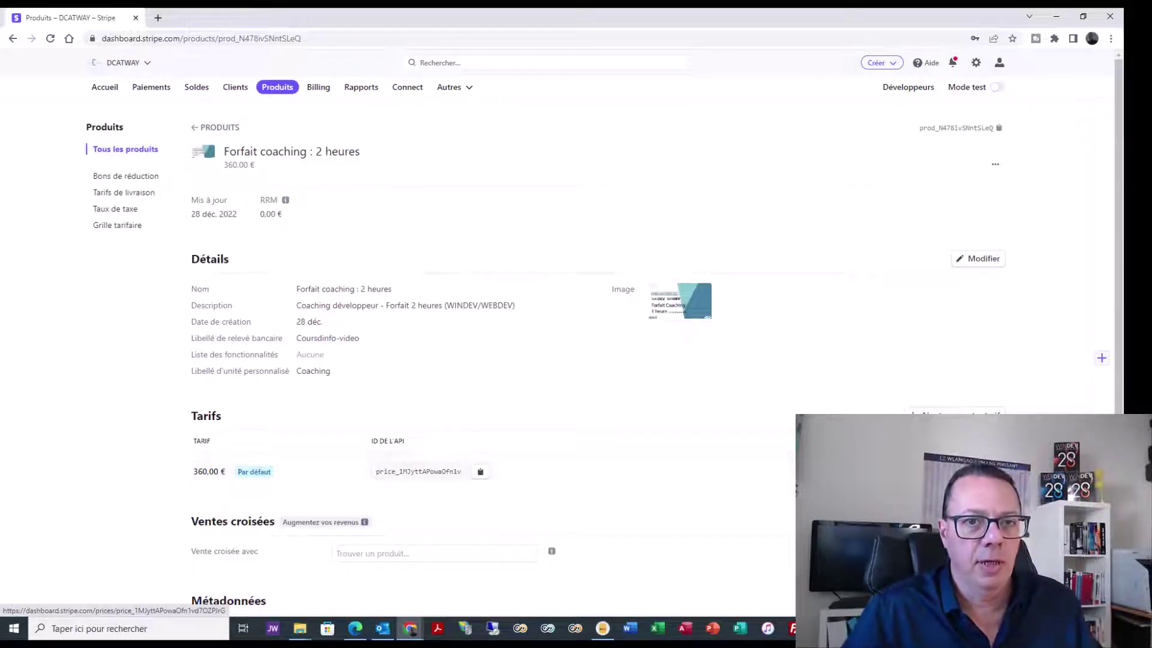
Step: Start a payment link for the product's 360,00 € price and enable collecting customer addresses for billing only
scroll(540, 360, down, 2)
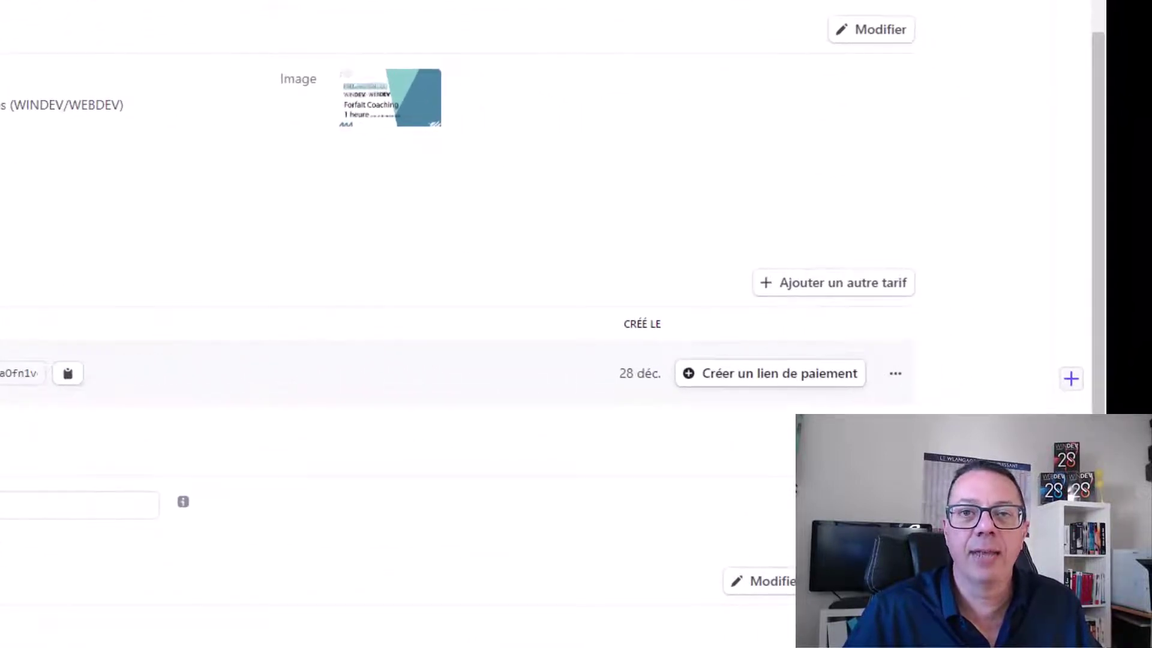
scroll(540, 324, down, 2)
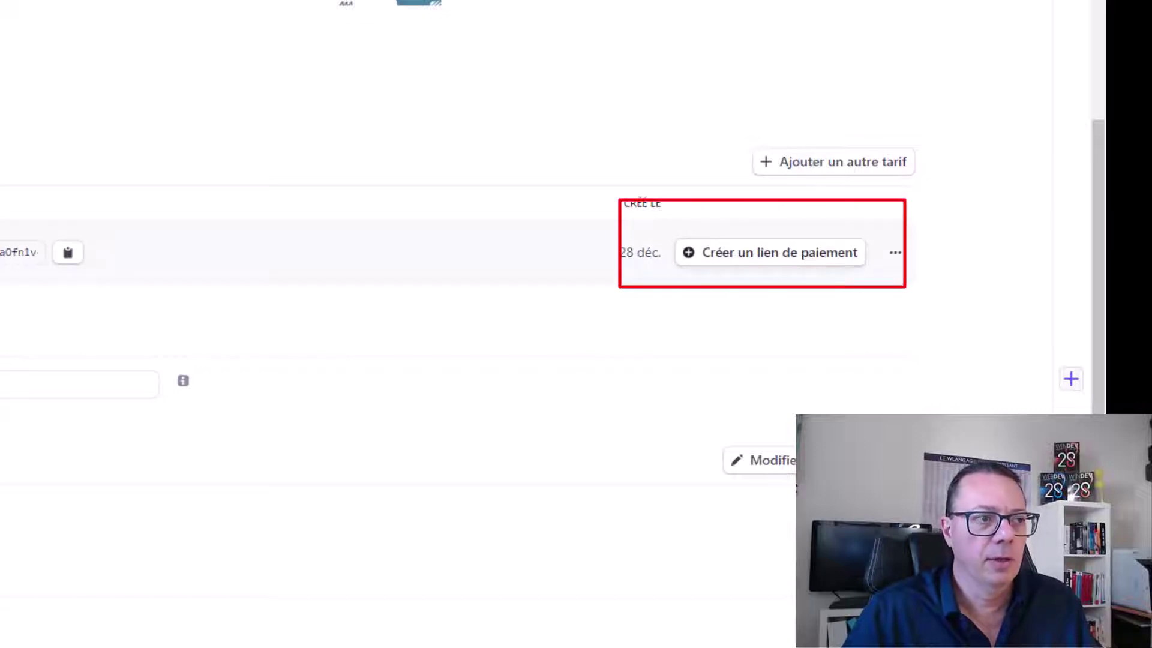
click(771, 252)
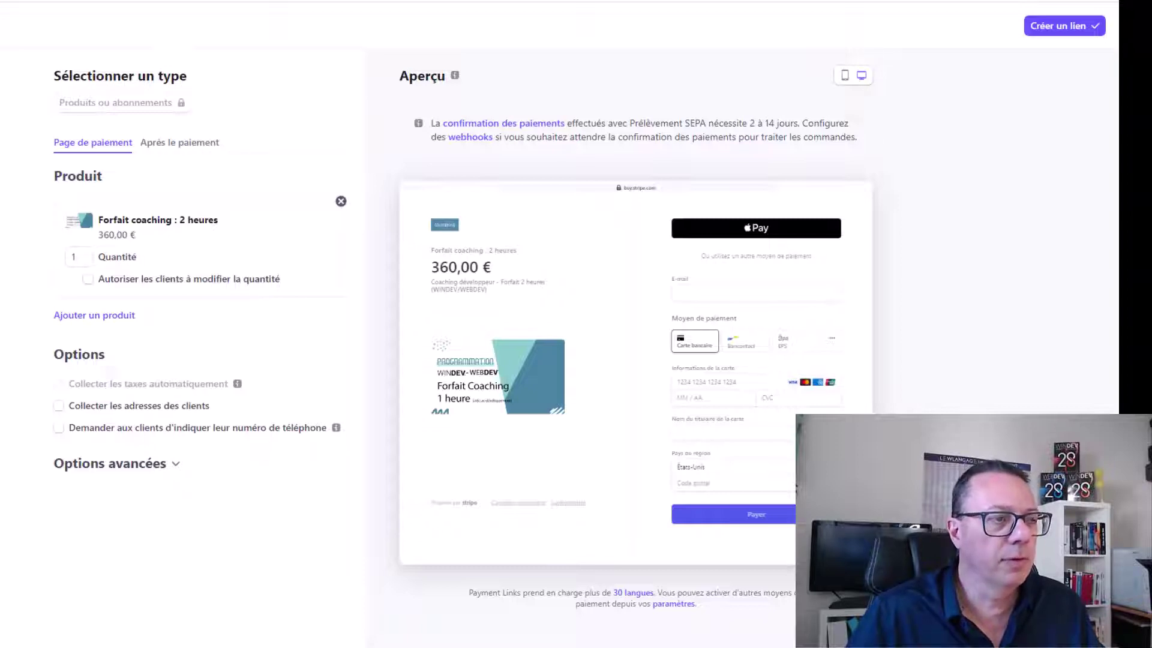
click(87, 278)
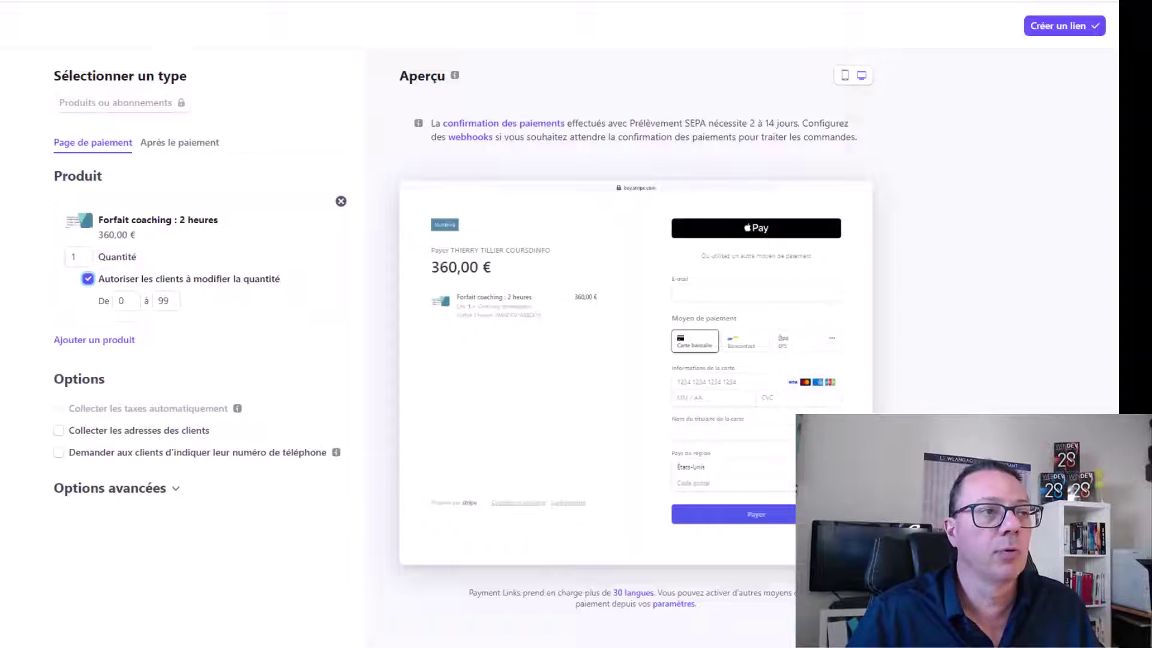
click(87, 279)
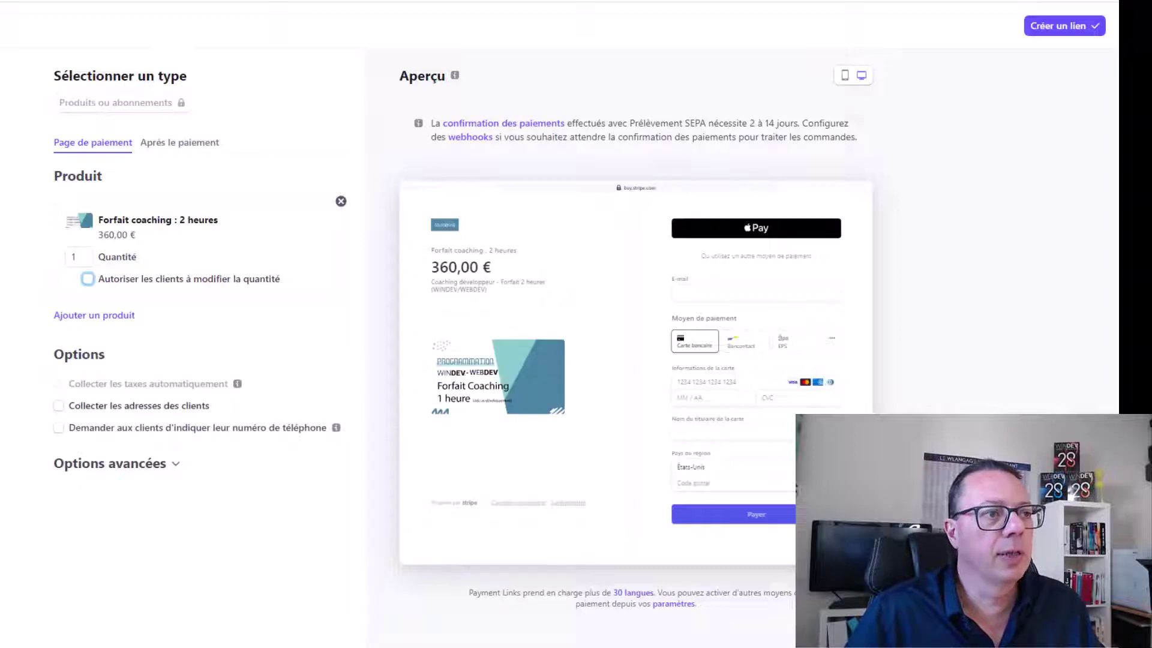
click(58, 406)
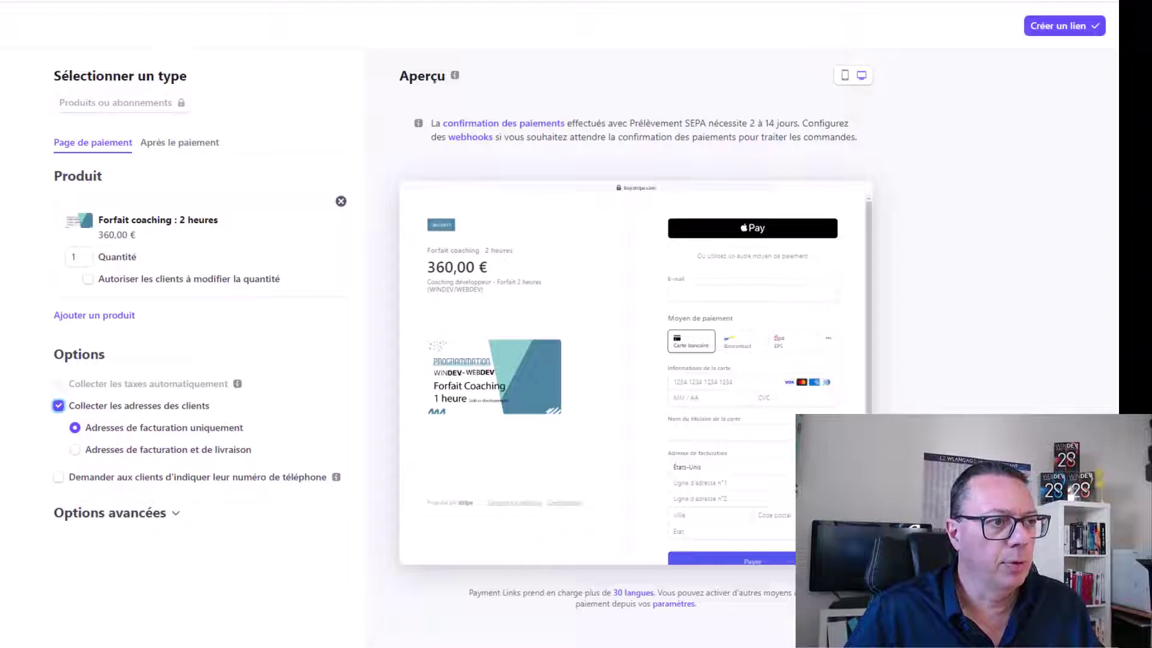
Step: Expand the payment link's advanced options and set the call to action to "Faire un don"
click(117, 513)
scroll(117, 513, down, 1)
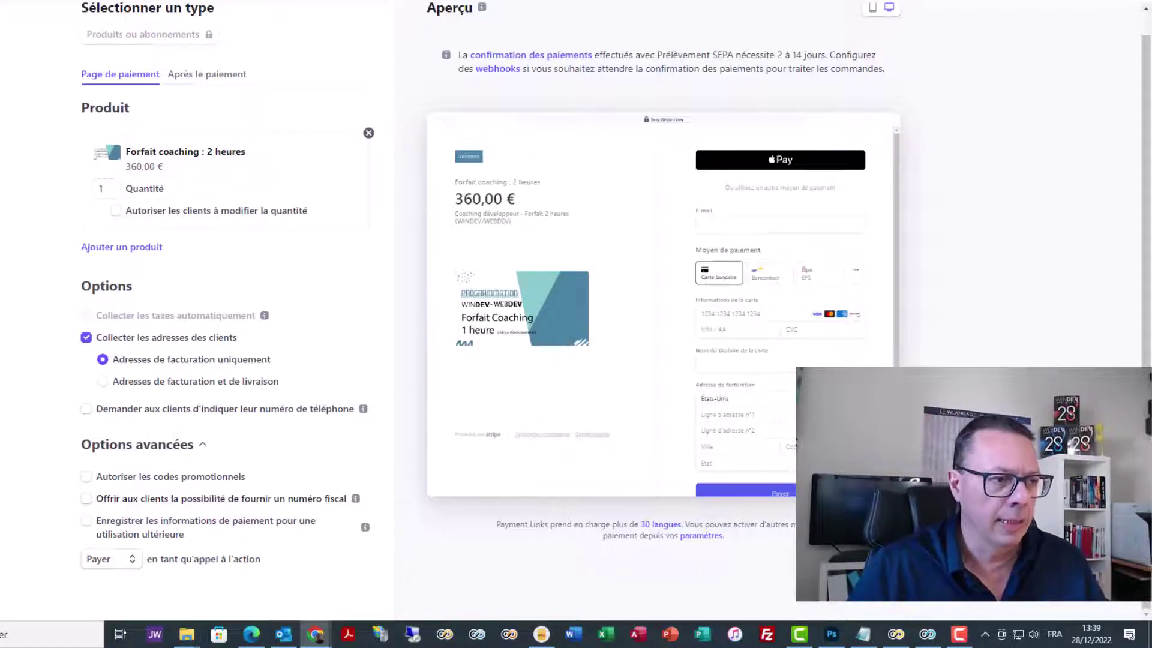
click(111, 559)
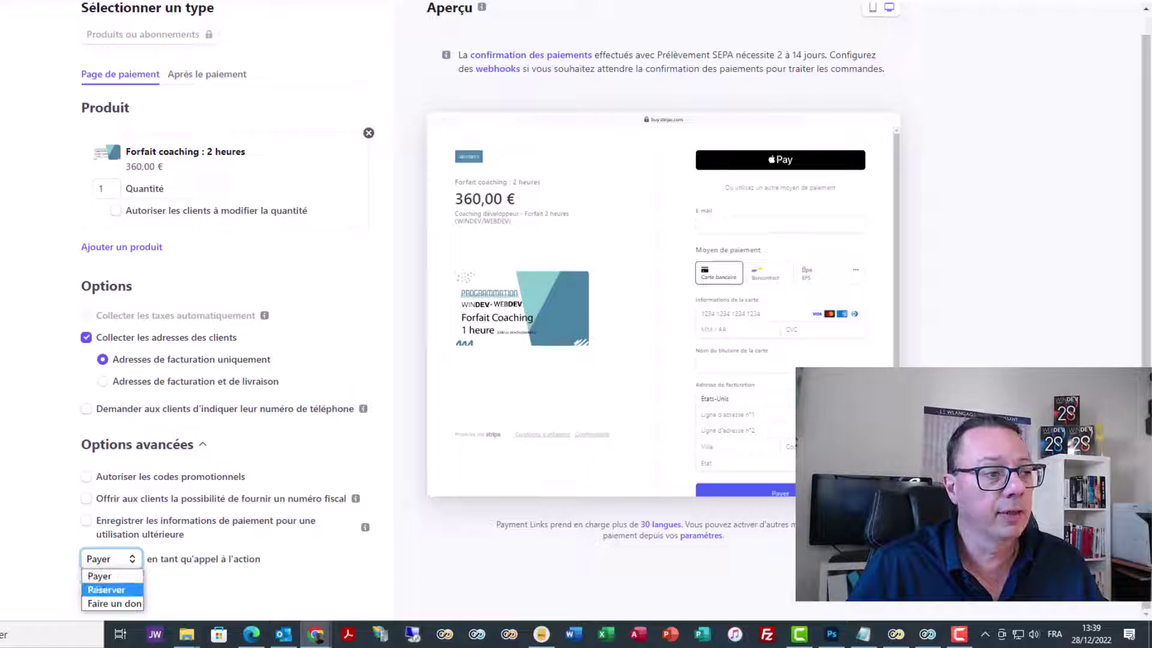
key(Down)
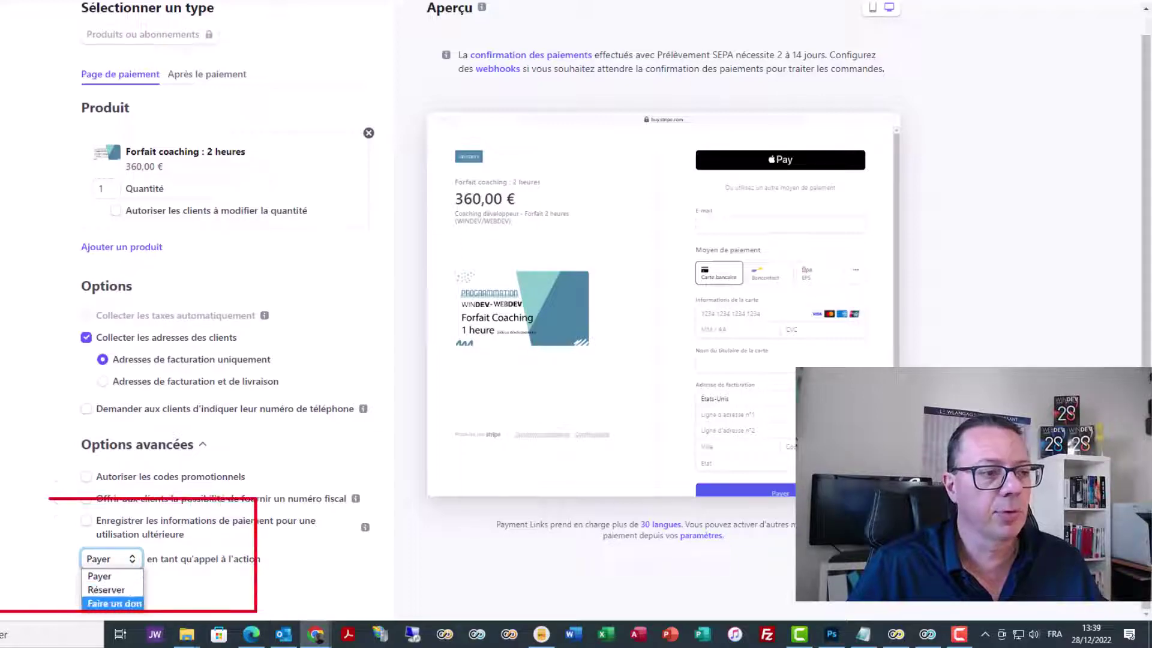
key(Return)
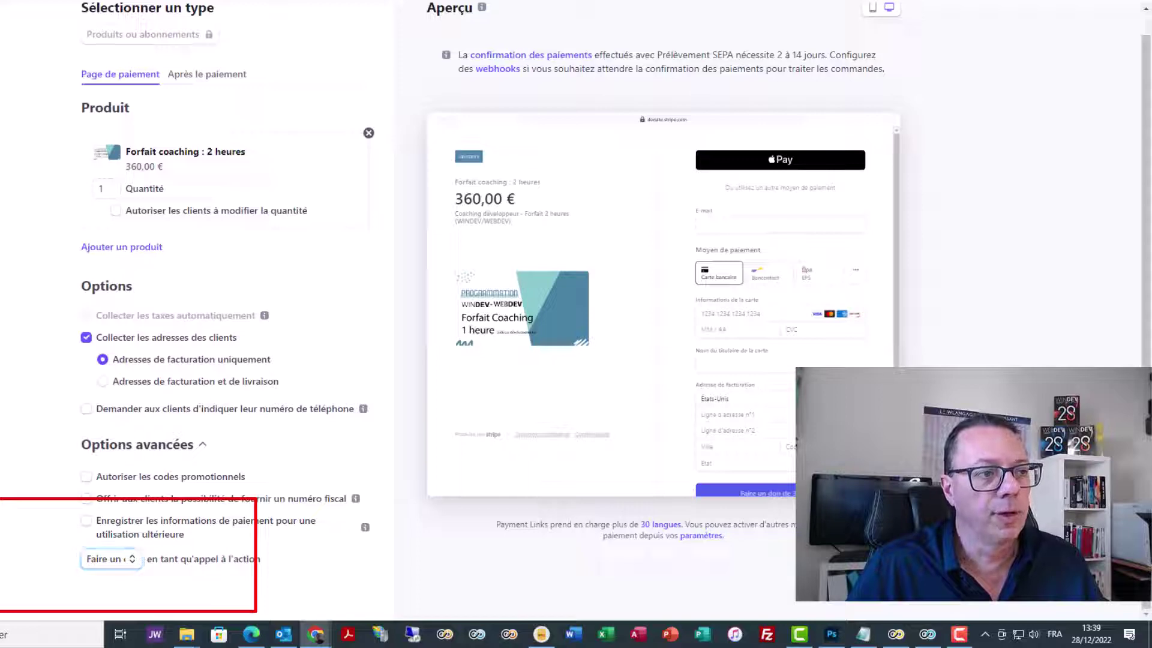
Step: Leave customer tax number collection disabled and set the payment link's call to action back to "Payer"
click(86, 499)
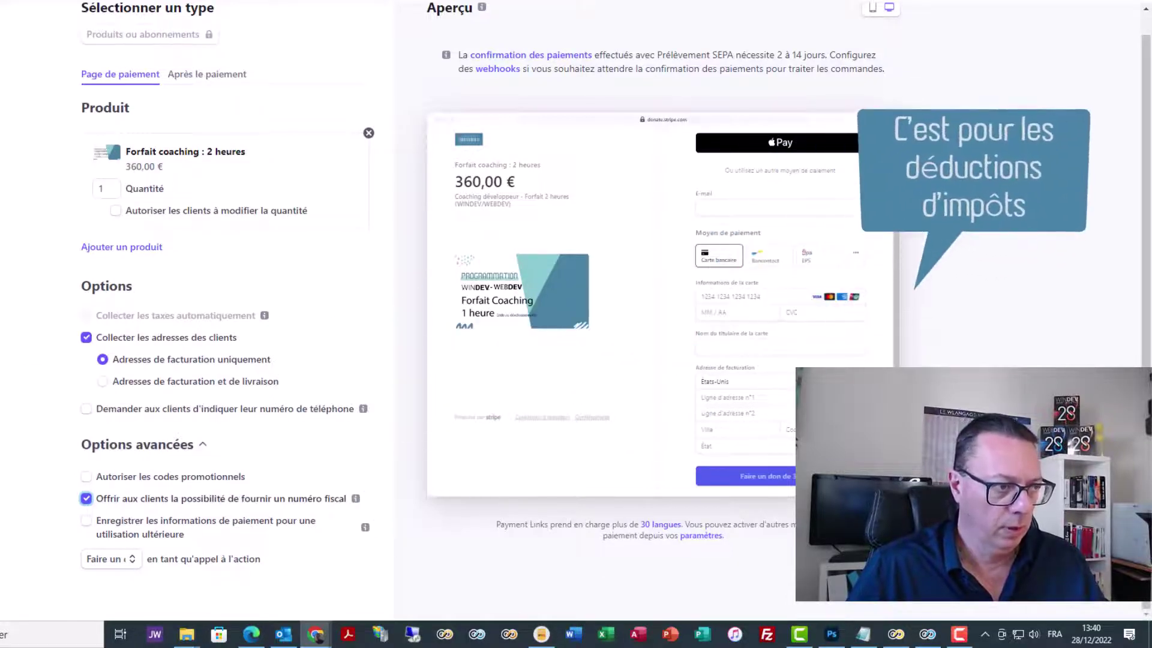
key(space)
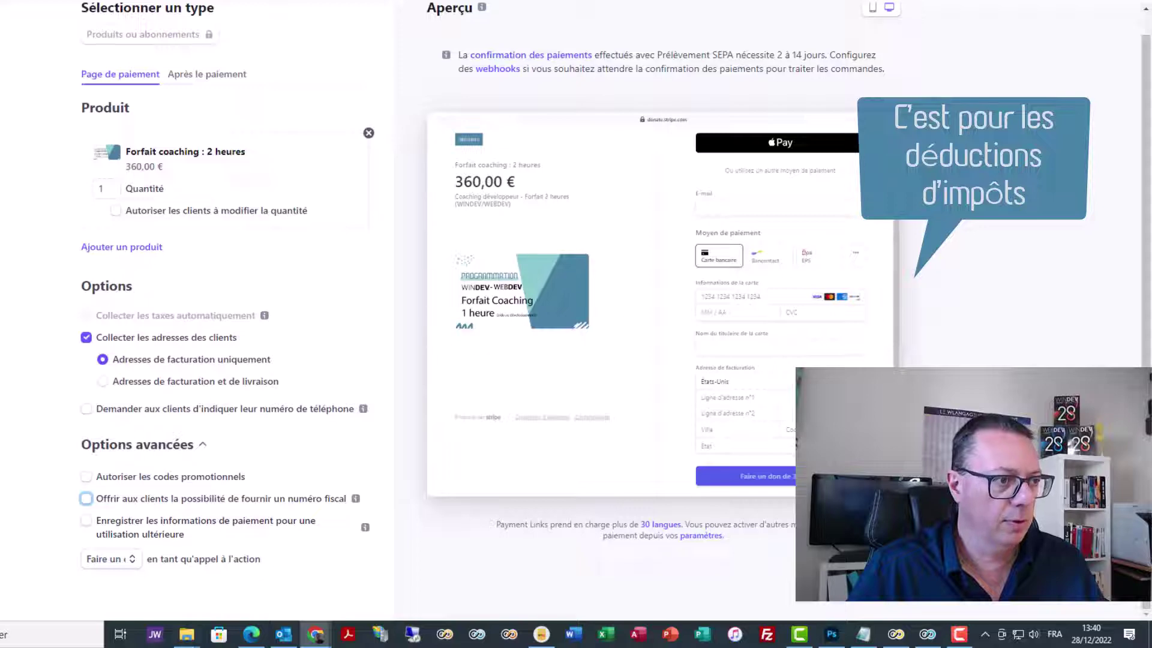
key(Tab)
key(Tab)
key(space)
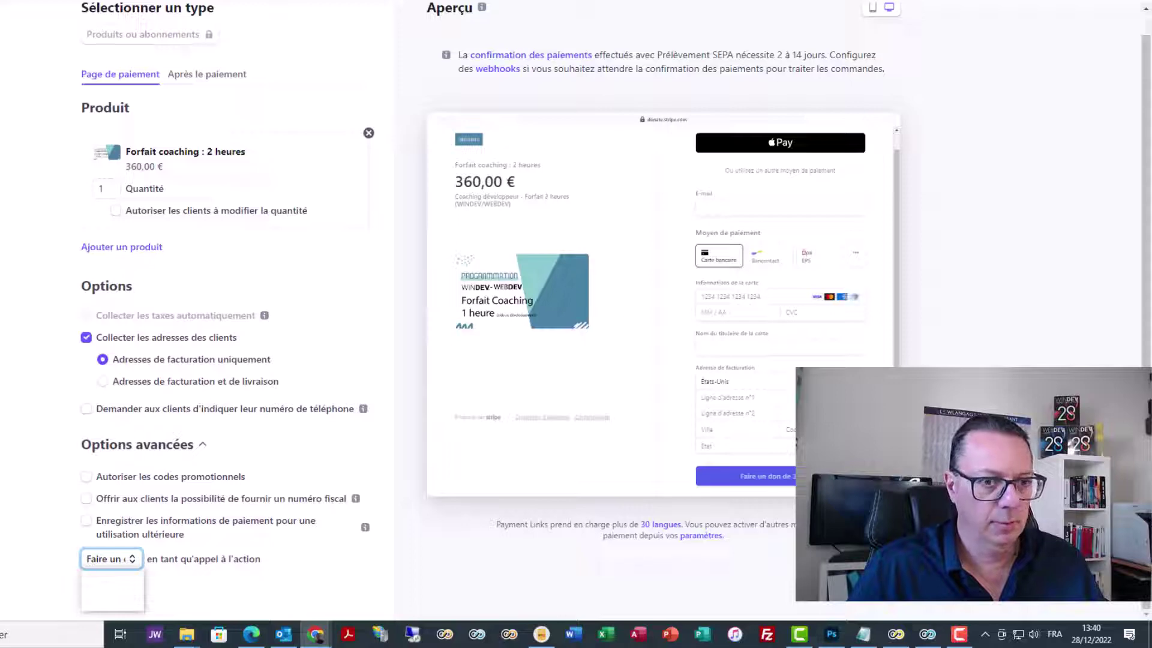
key(Up)
key(Up)
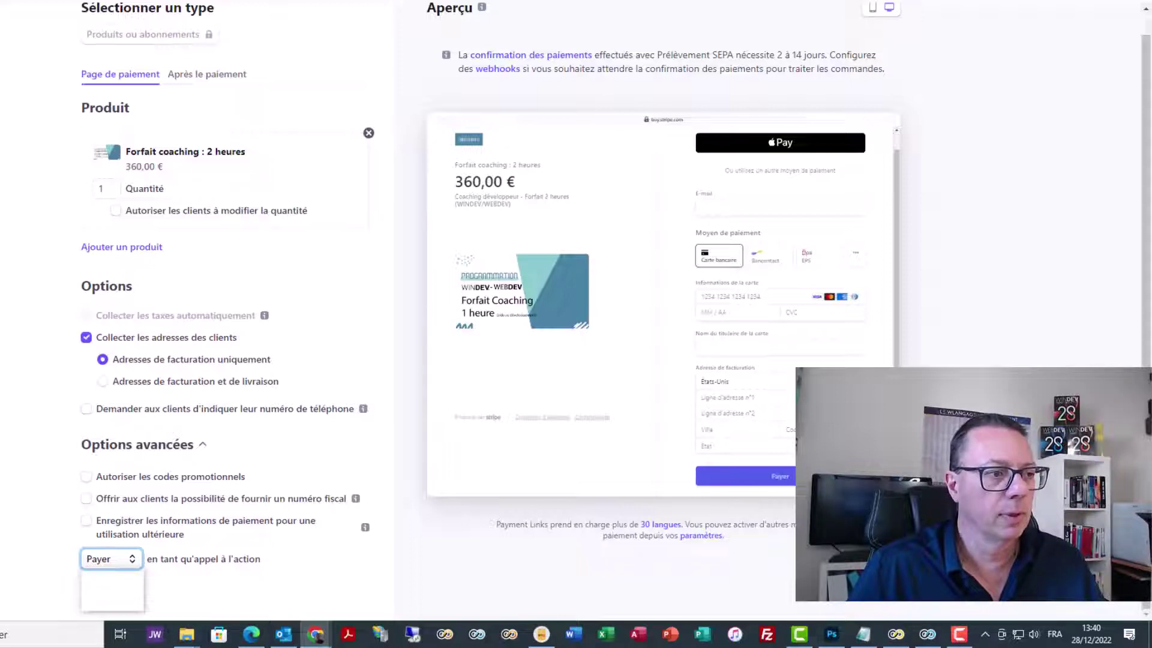
key(Return)
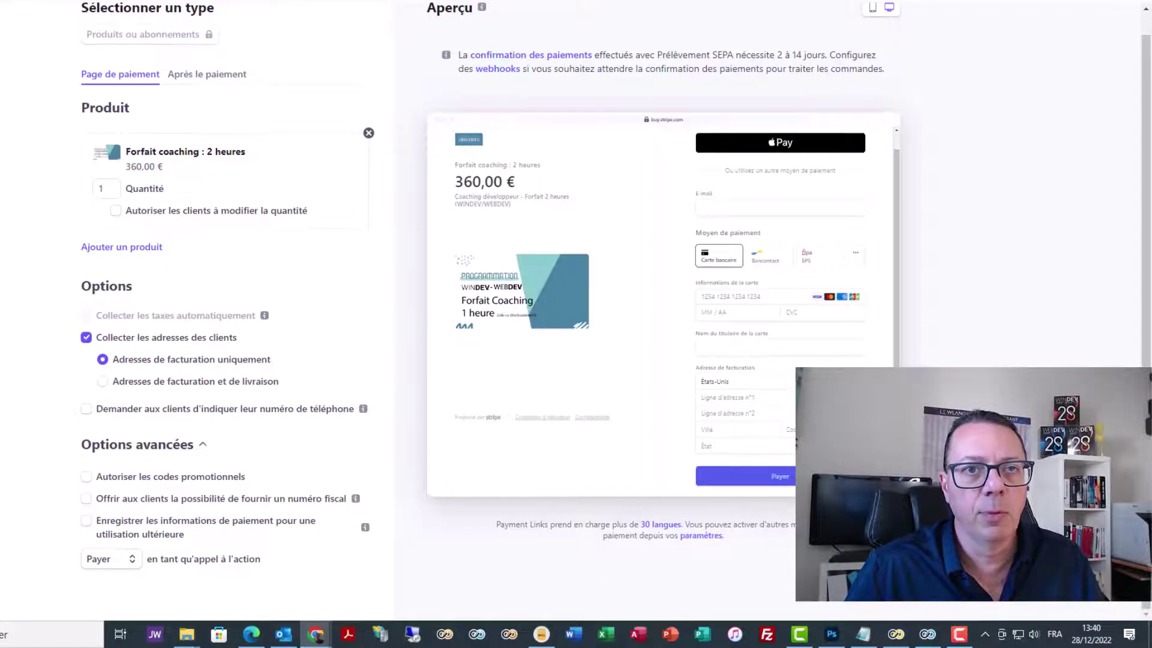
Step: Create the payment link for the two-hour coaching package and copy its URL to the clipboard
click(855, 253)
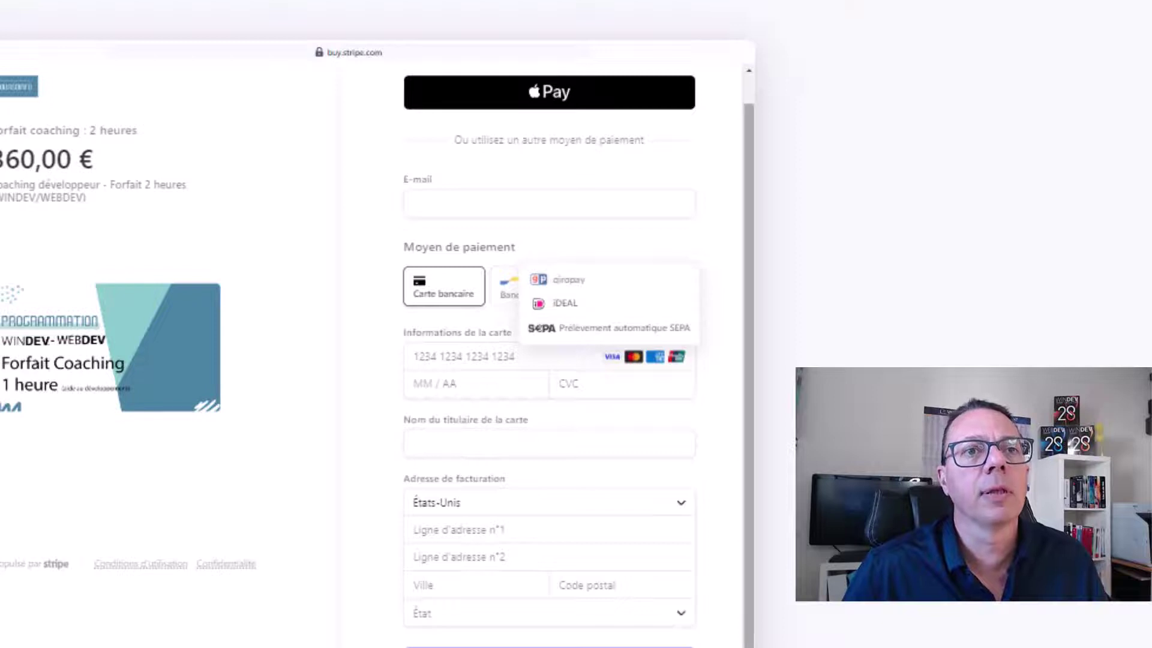
key(Escape)
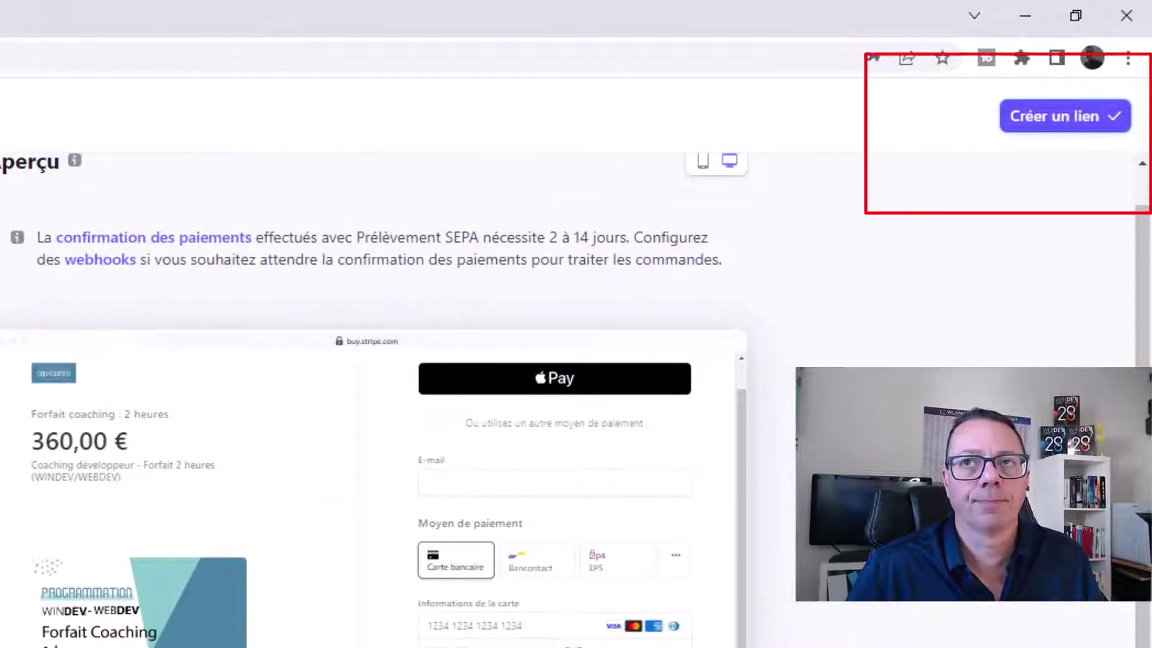
click(1065, 116)
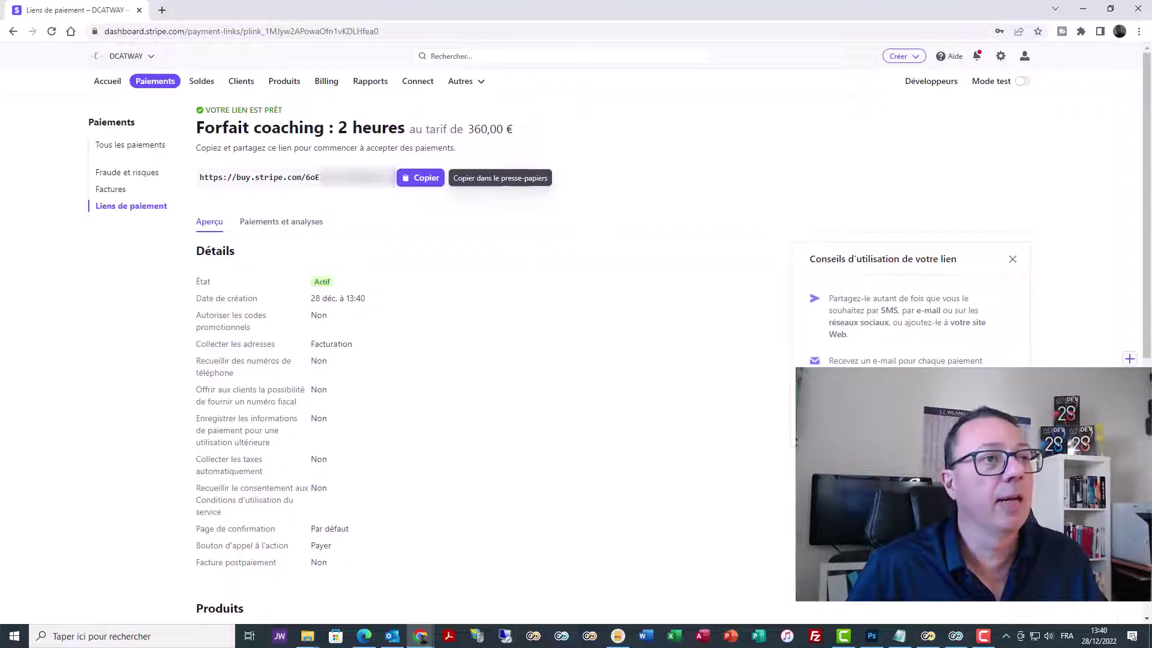
click(420, 177)
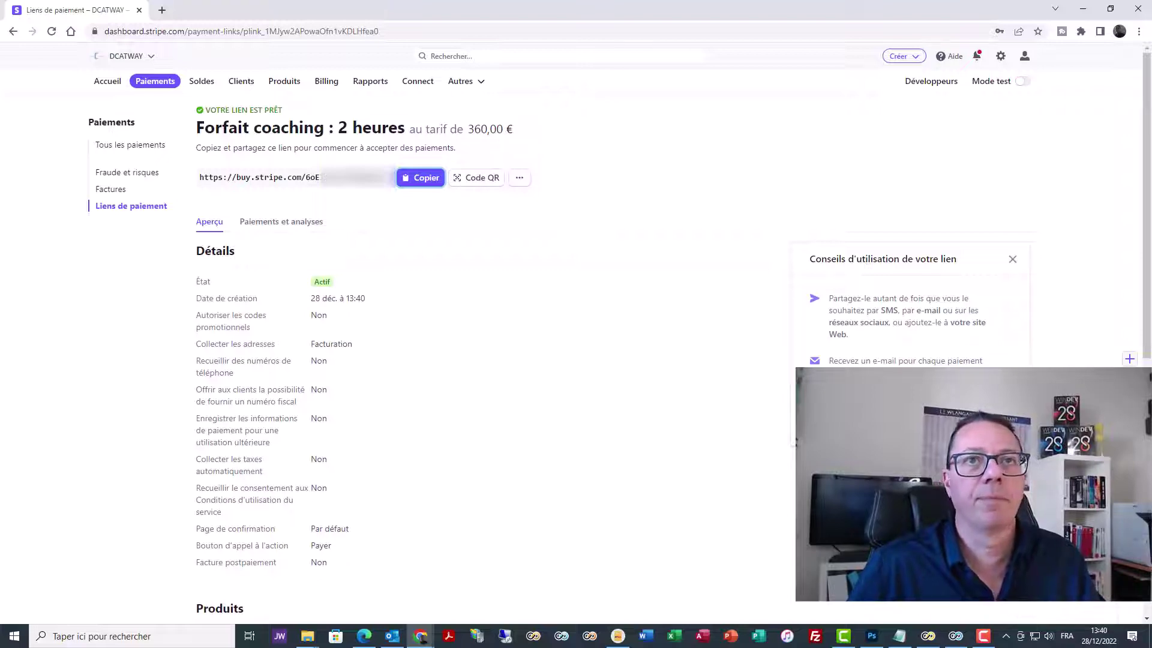
Step: Switch to WEBDEV and place a Bouton Navigateur in the CONSULTING section beside the contact link, at about 514, 963
key(alt+Tab)
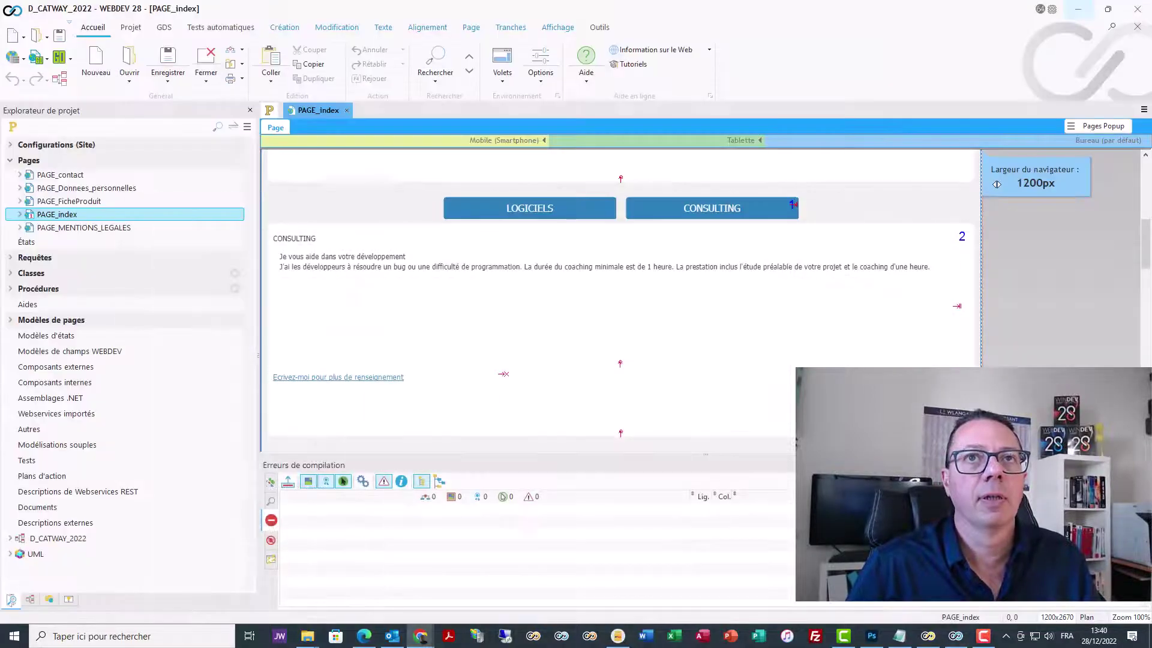
click(519, 294)
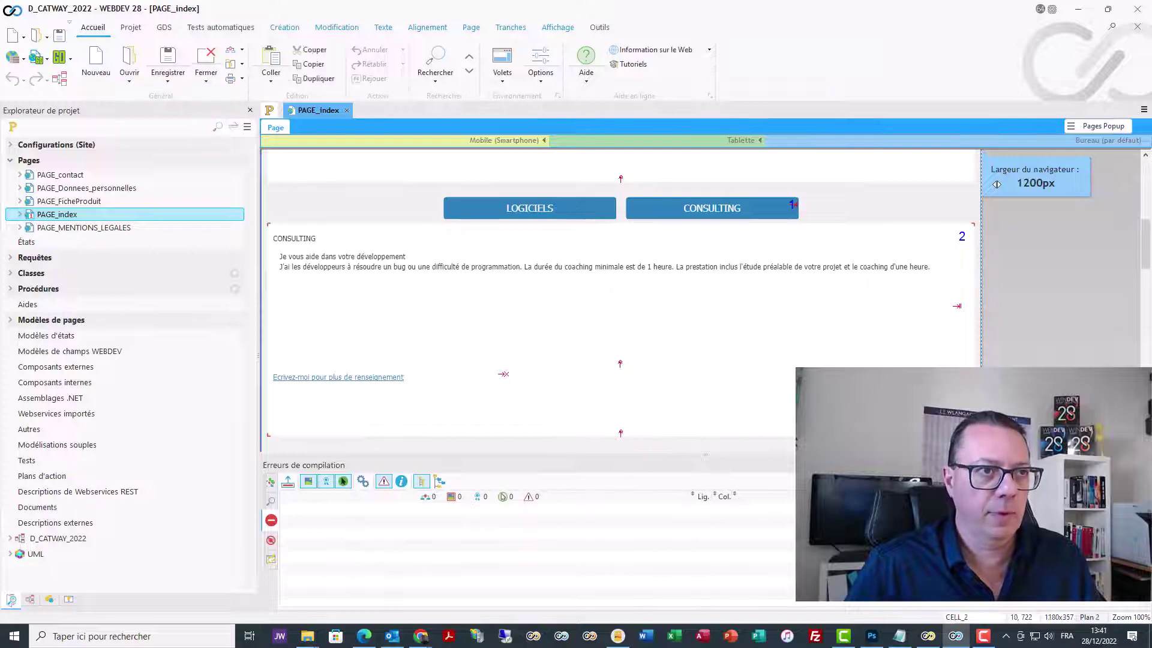
scroll(519, 294, down, 2)
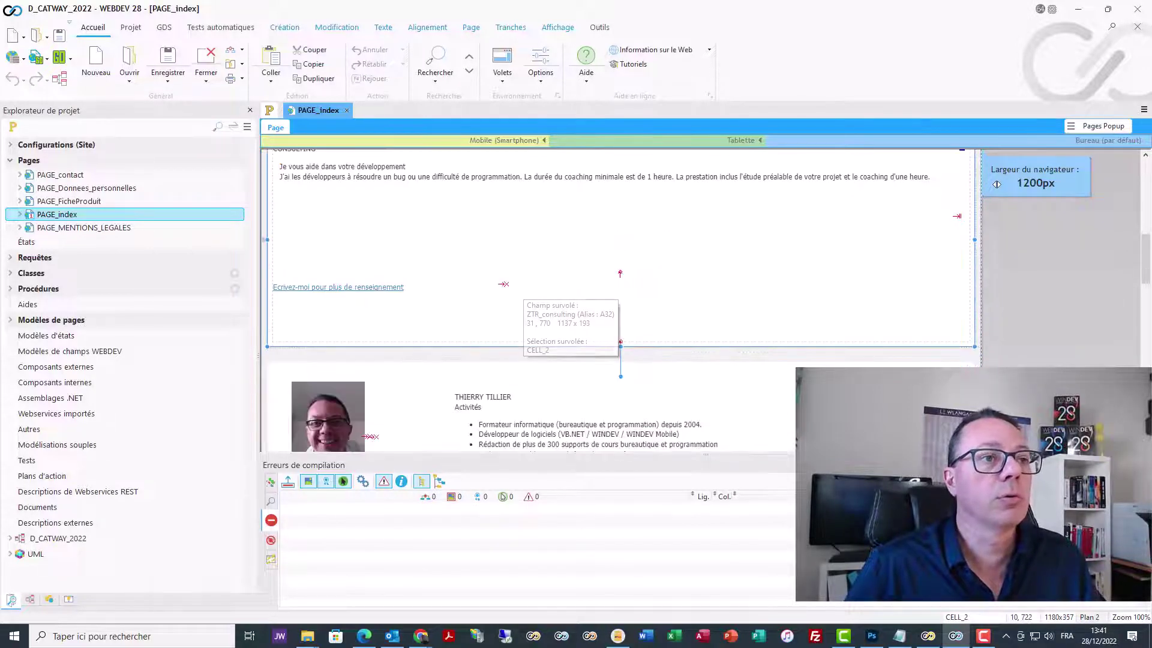
scroll(522, 303, up, 2)
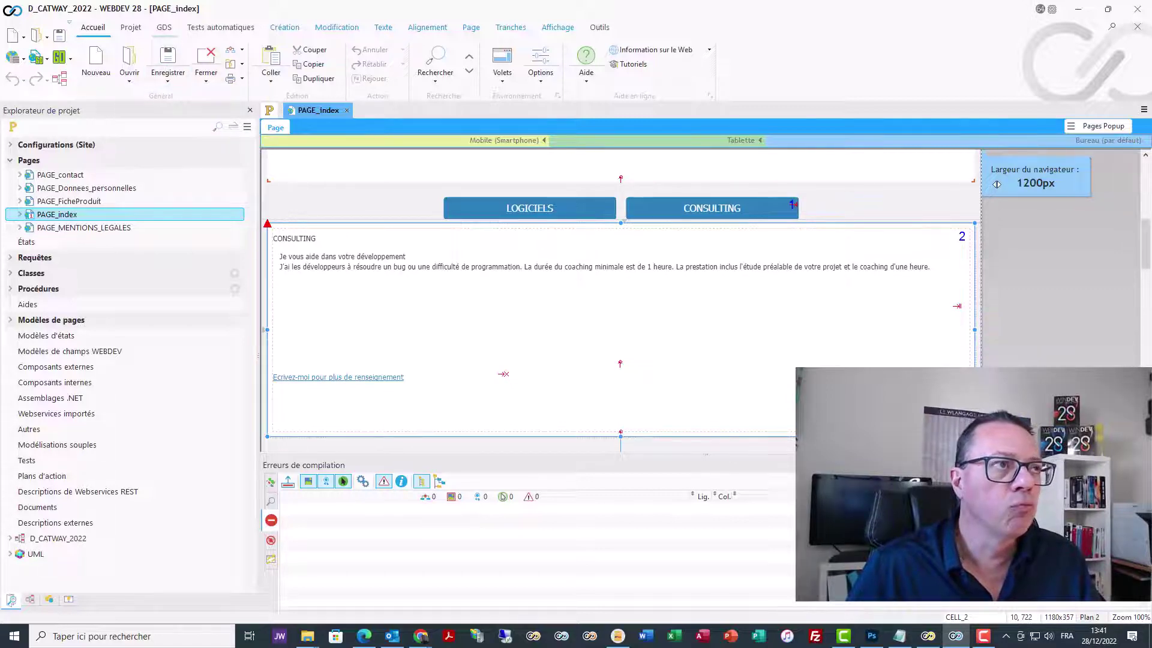
click(131, 27)
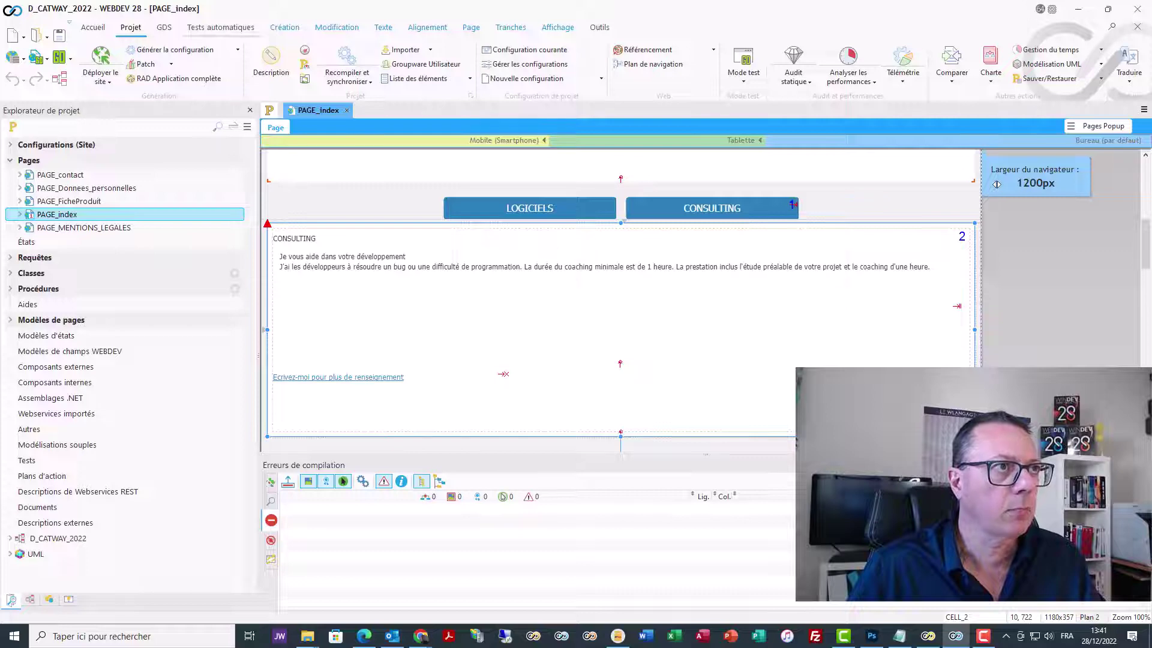
click(284, 27)
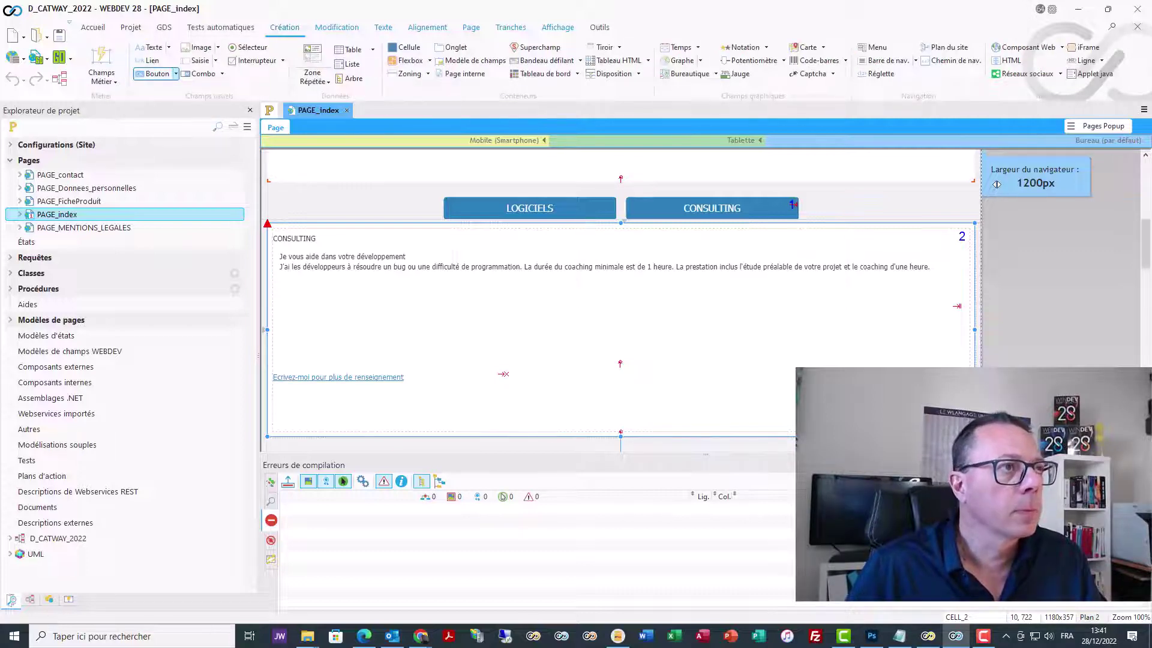
click(176, 73)
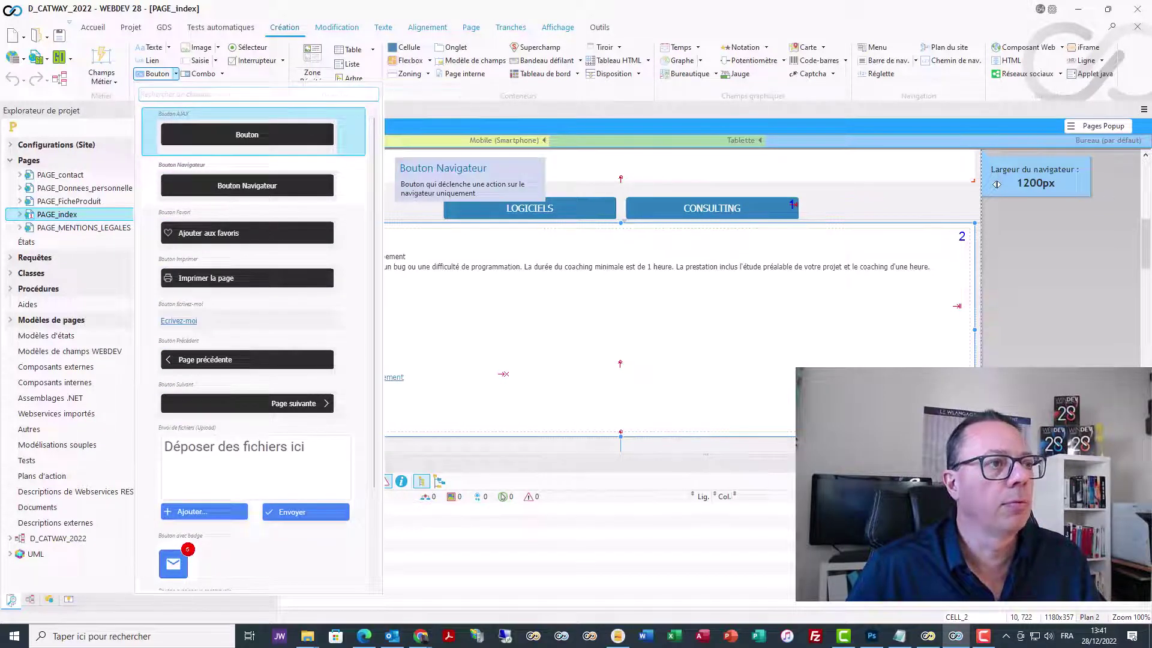
key(Escape)
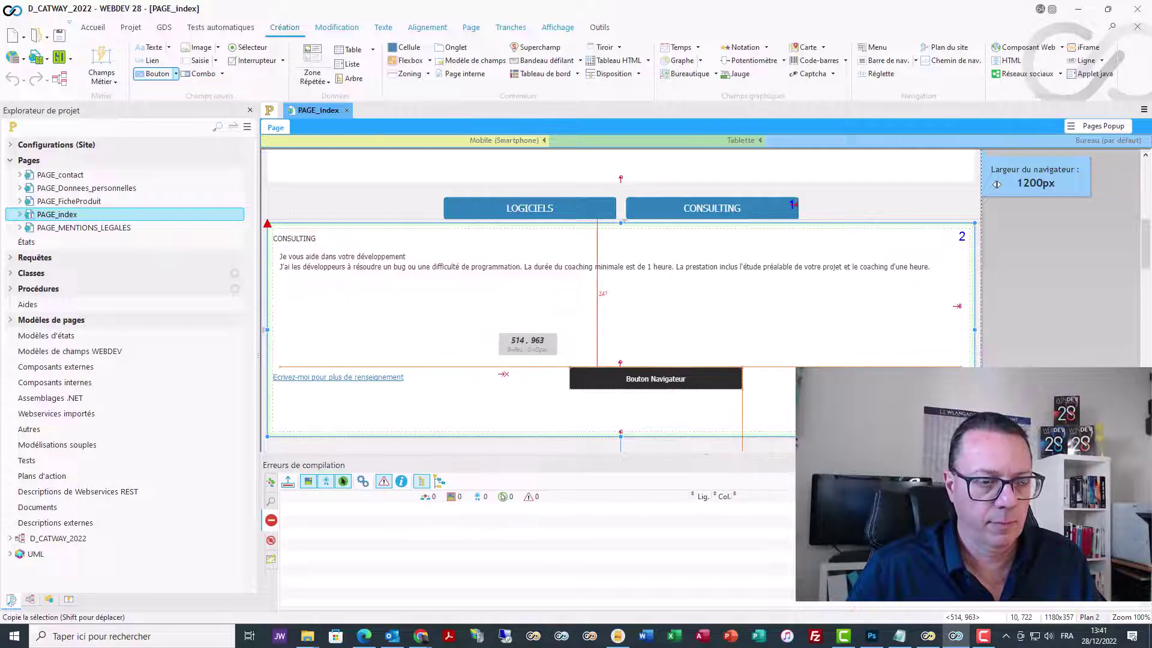
click(570, 367)
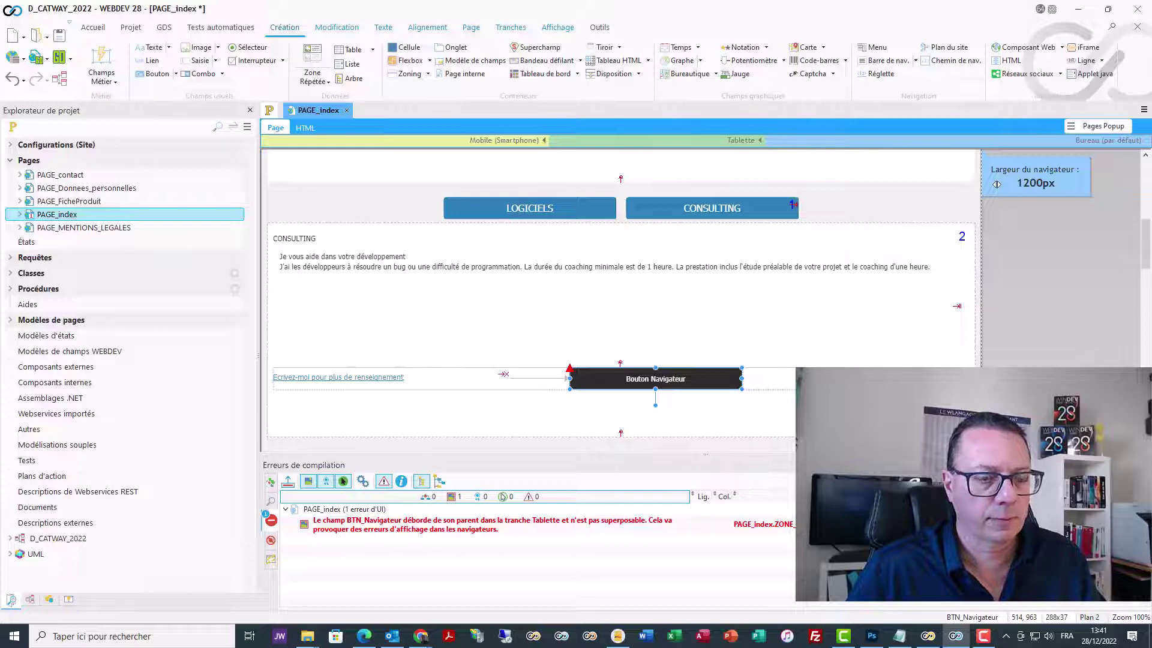
Step: Open the new button's description and set its text label to "Acheter Forfait 2 heures"
key(alt+Return)
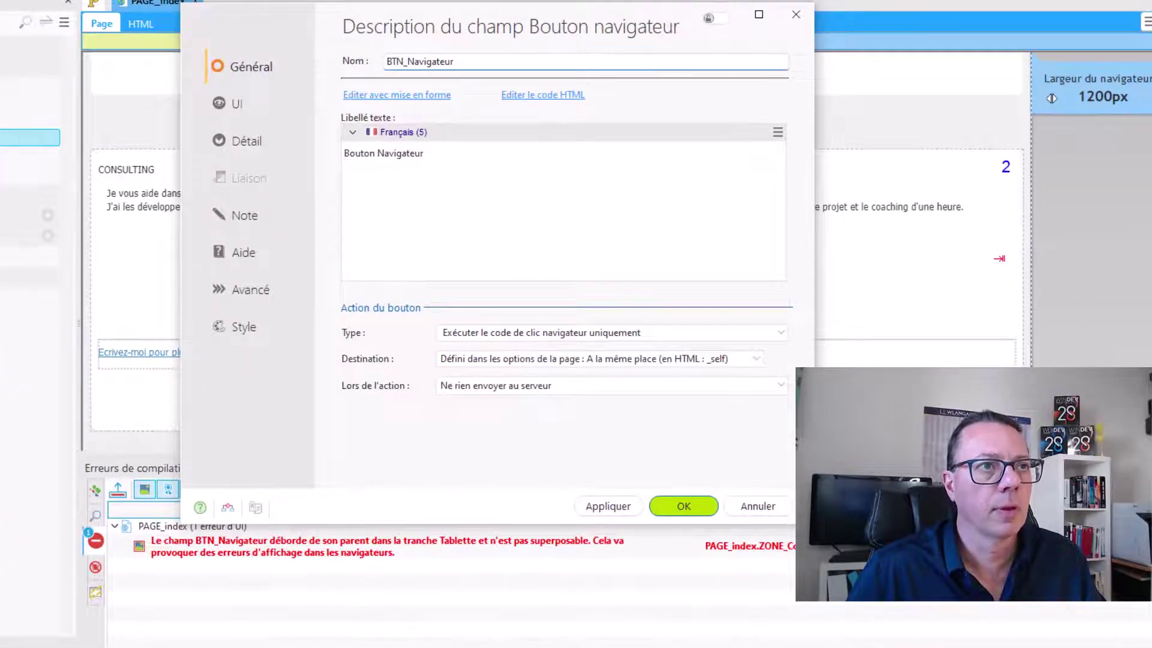
click(383, 153)
key(ctrl+a)
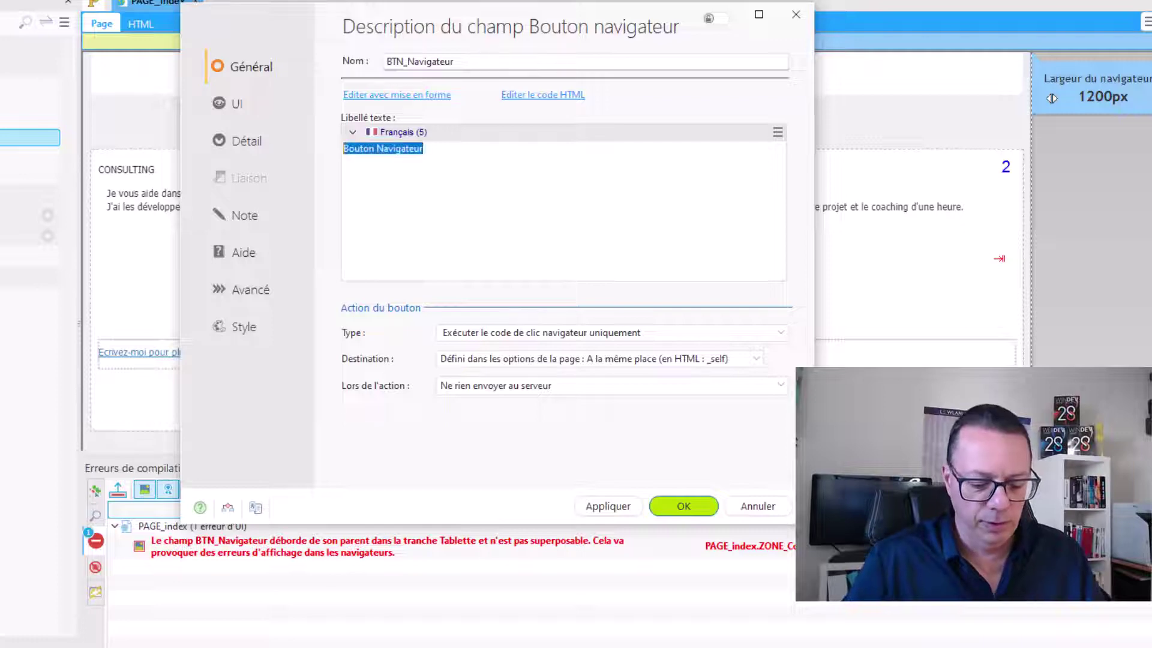
text(A)
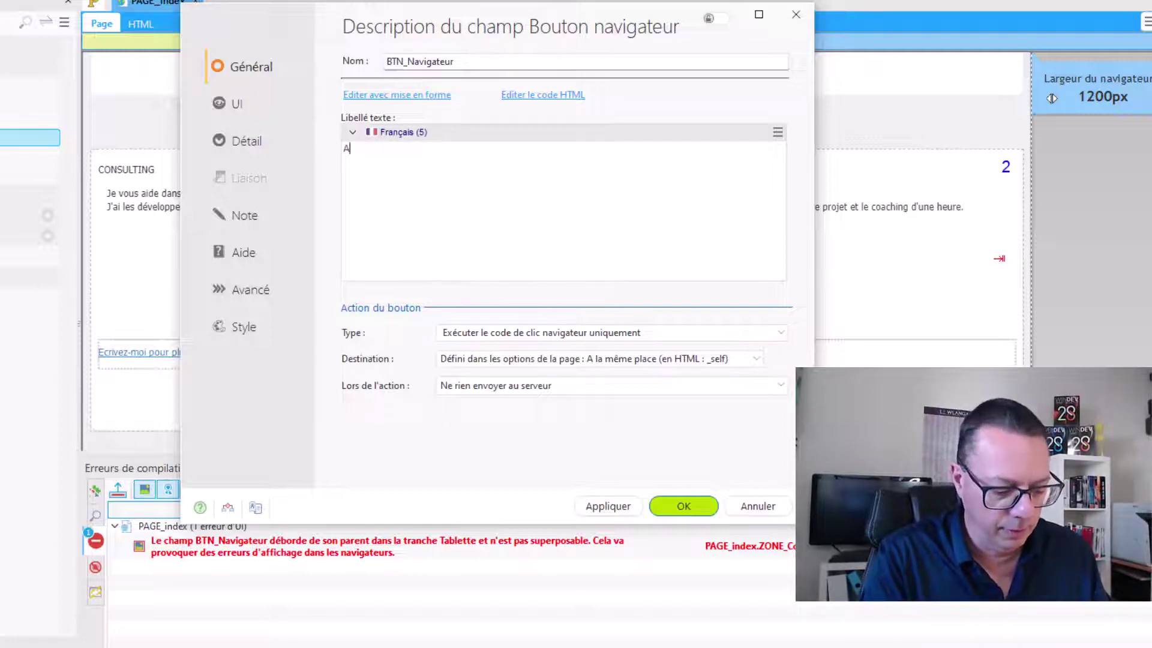
text(chter)
key(BackSpace)
key(BackSpace)
key(BackSpace)
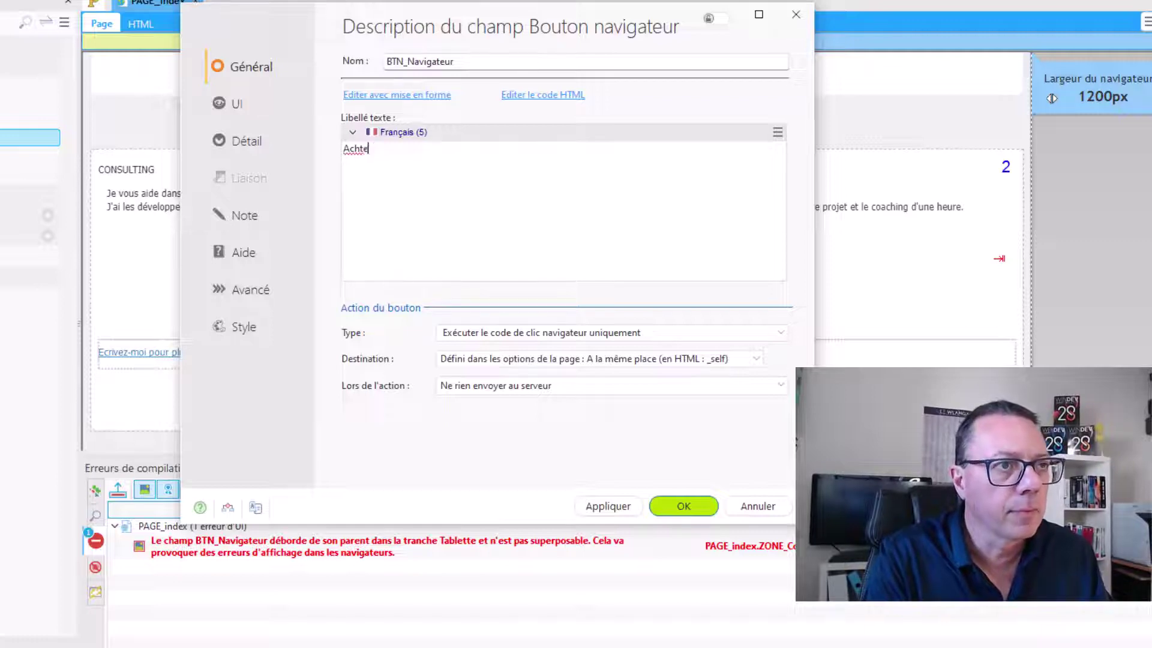
text(eter F)
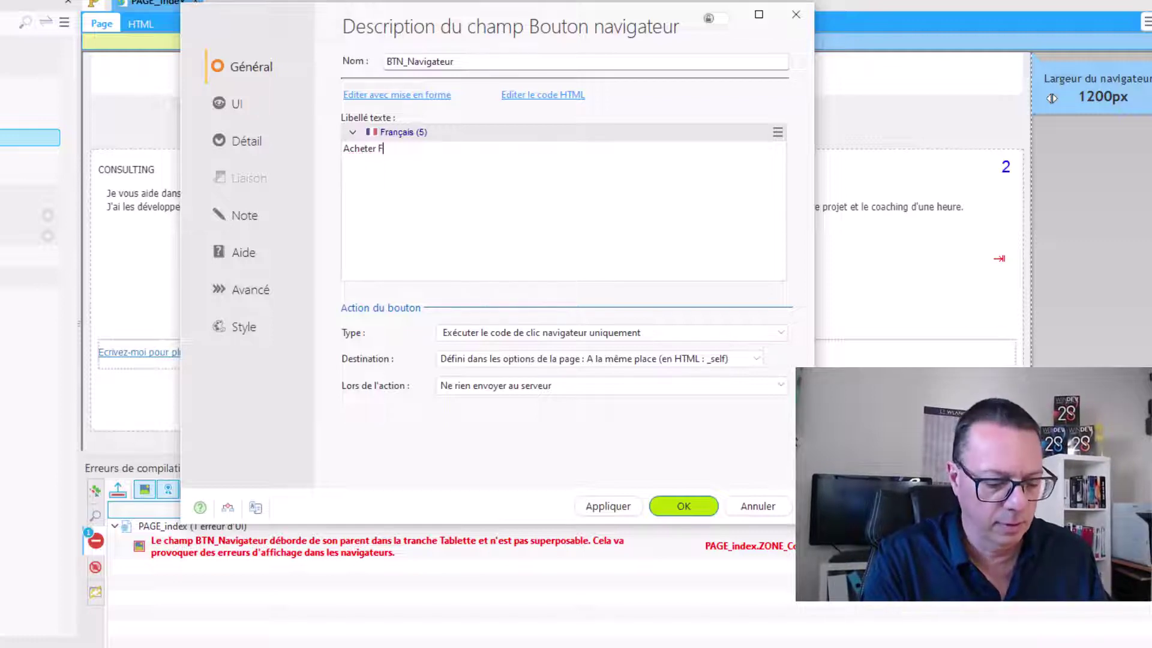
text(orfait 2 )
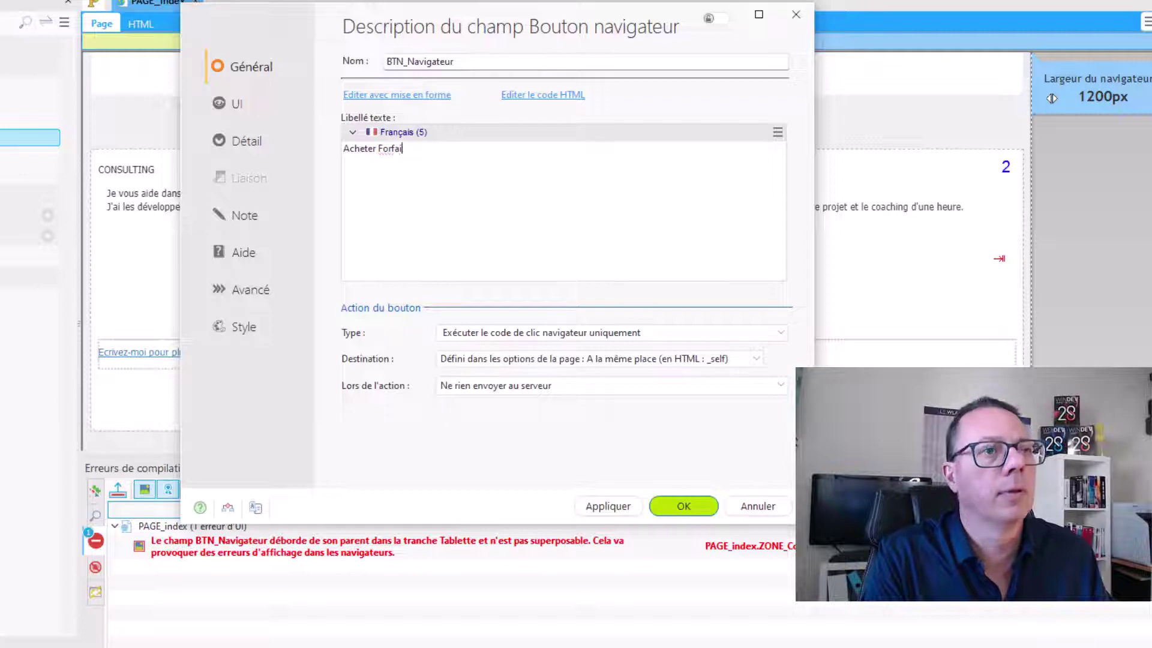
text(heures)
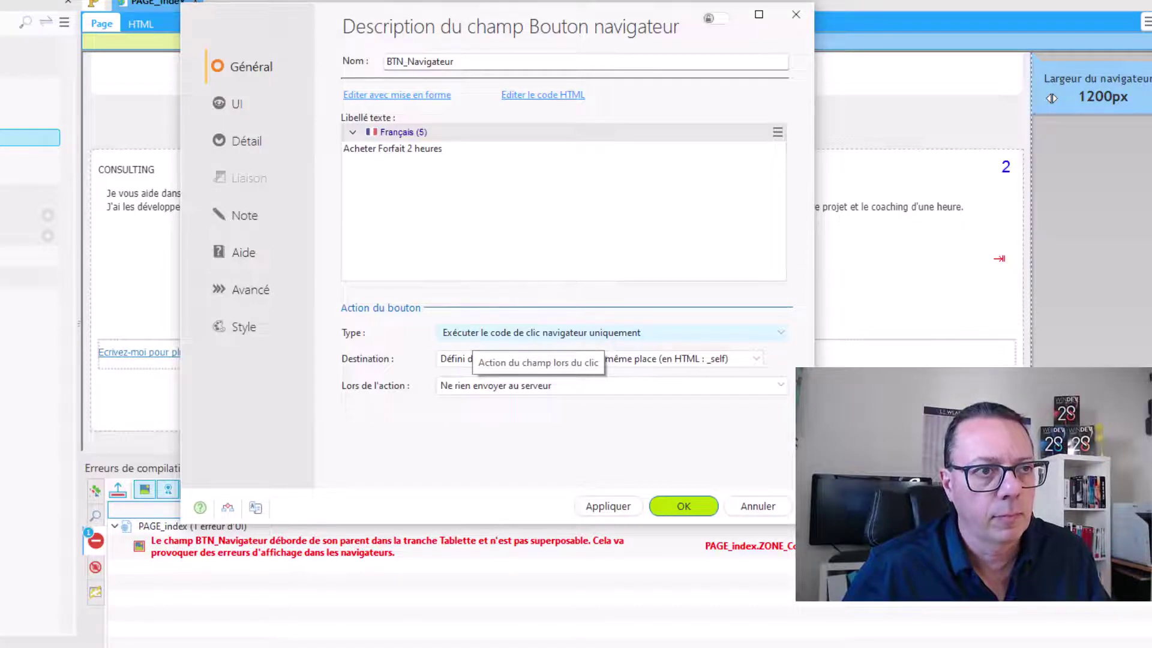
click(468, 334)
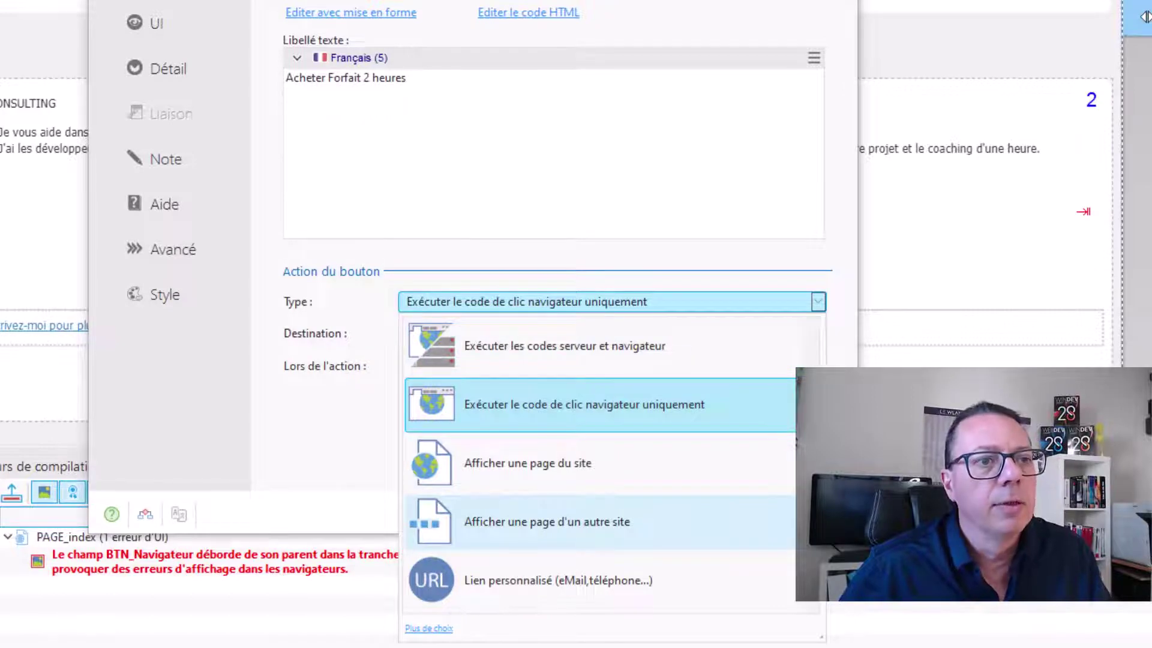
click(548, 521)
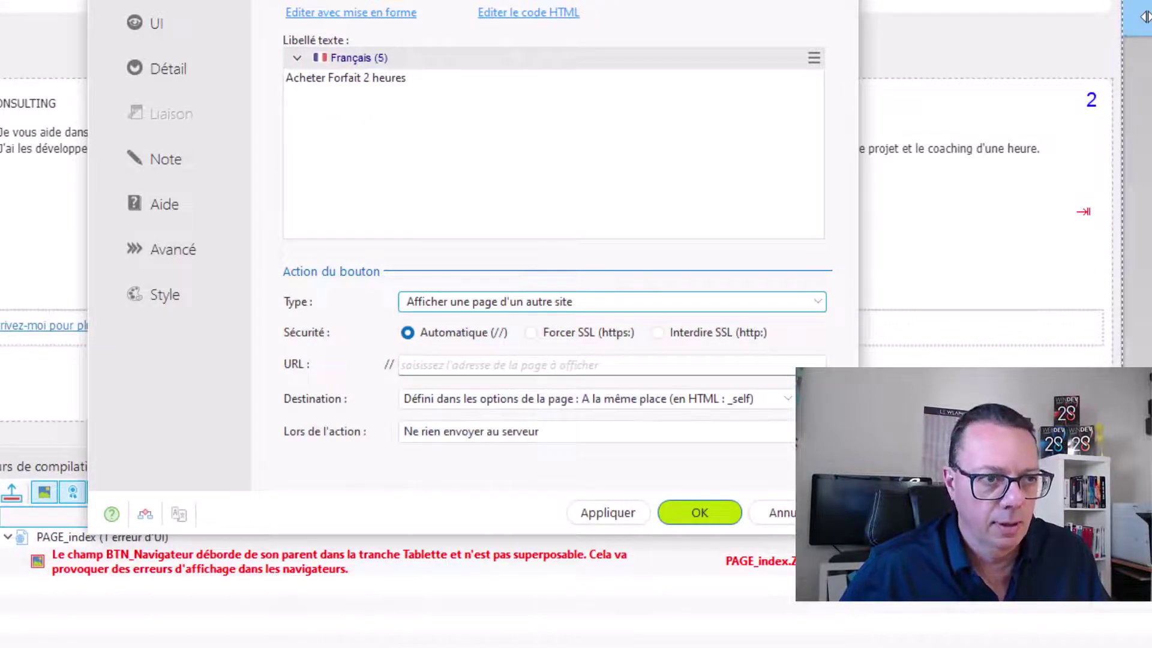
click(540, 365)
key(ctrl+v)
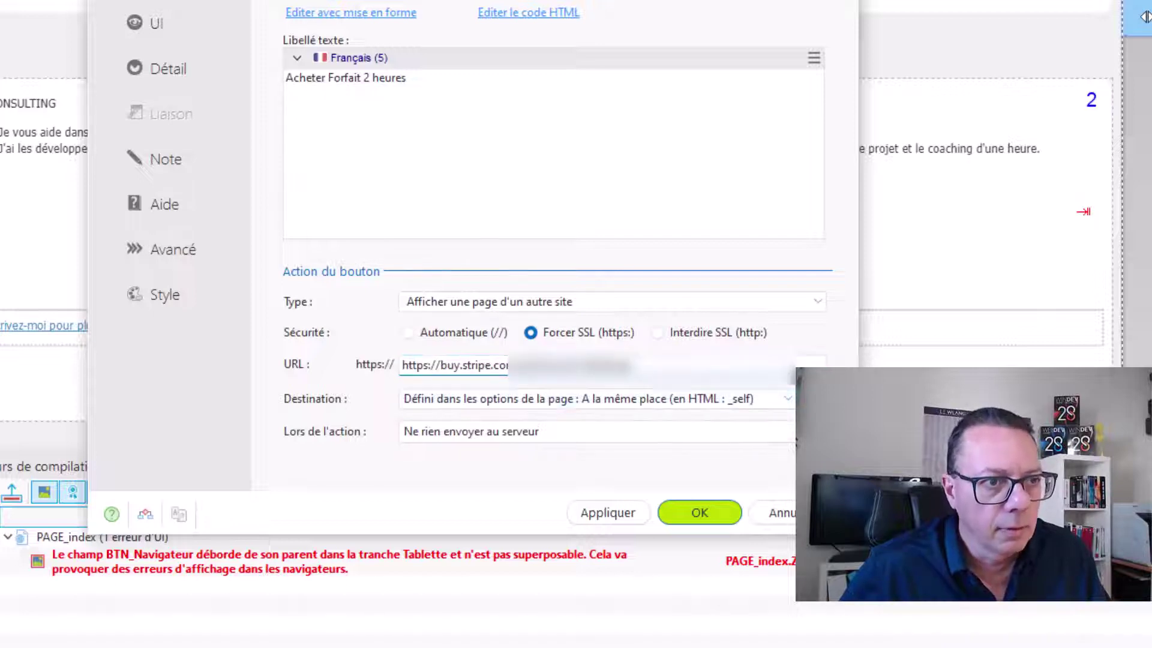
key(shift+Home)
key(BackSpace)
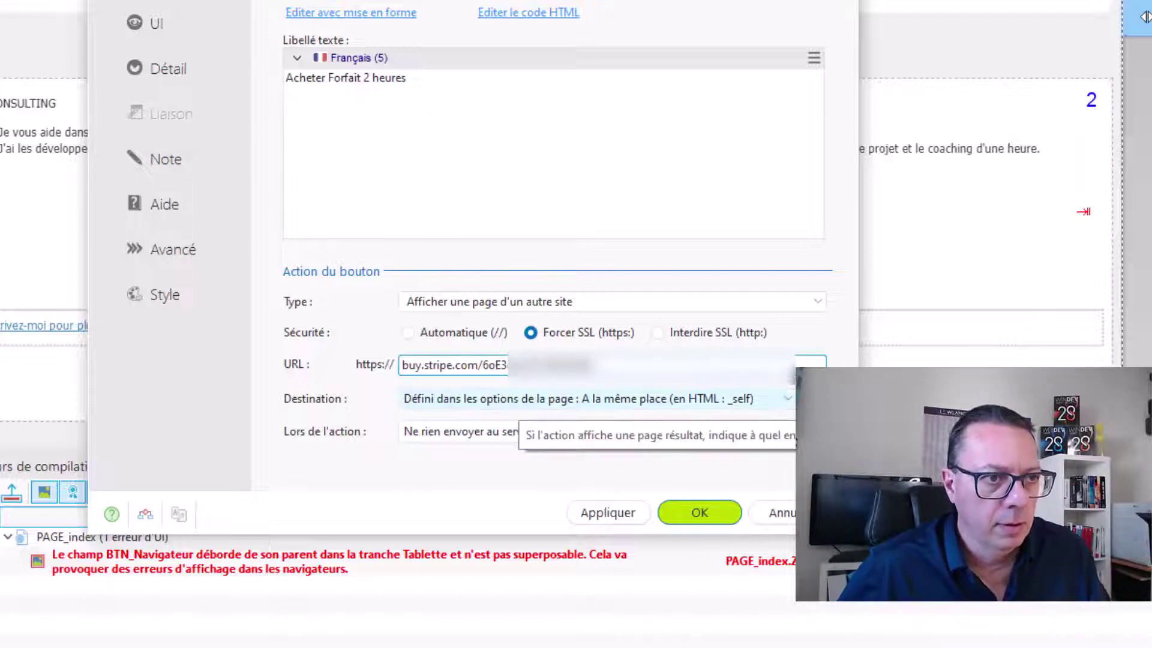
Step: Set the button's destination to "Nouvel onglet du navigateur (en HTML : _blank)" and validate its description
key(Tab)
key(alt+Down)
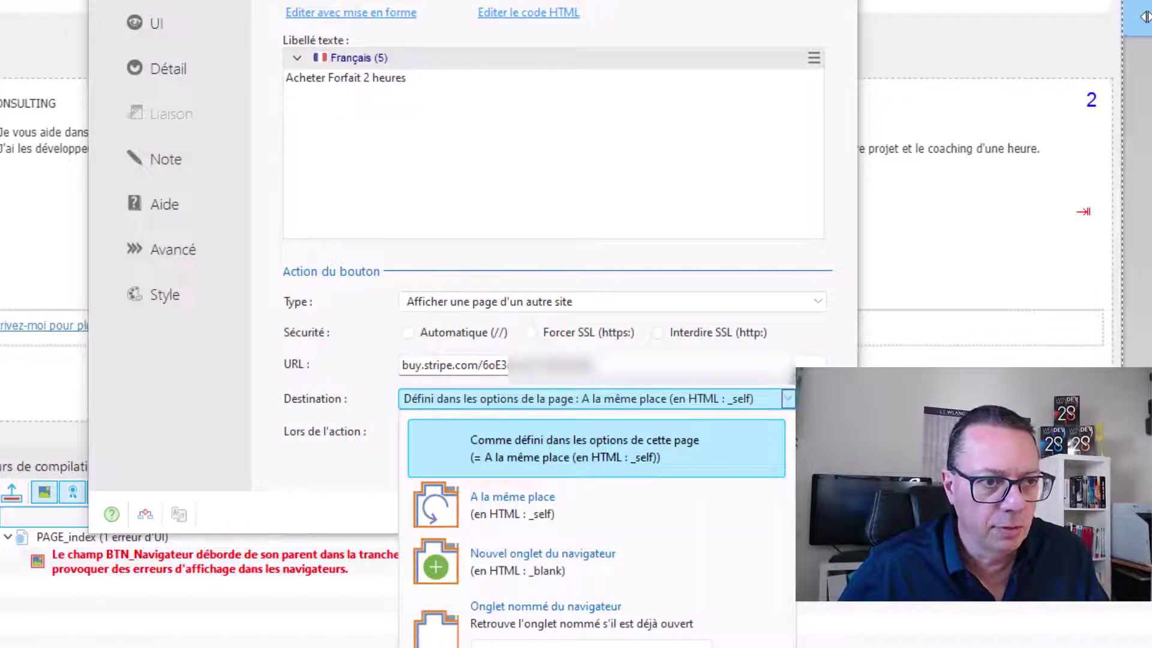
key(Down)
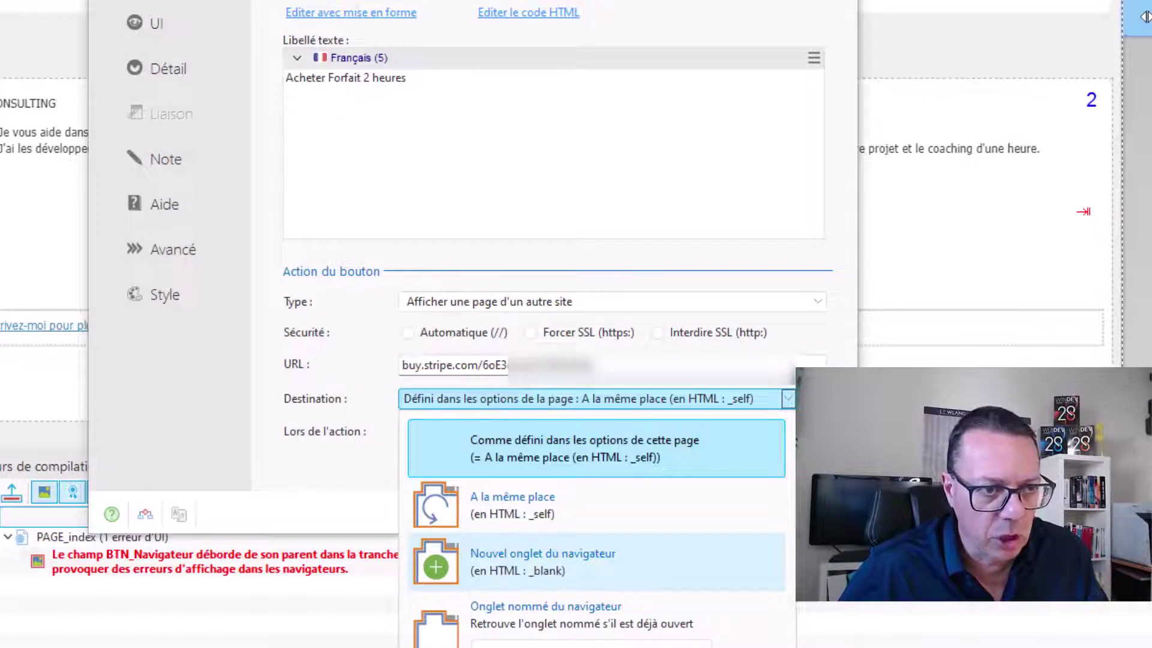
key(Down)
key(Up)
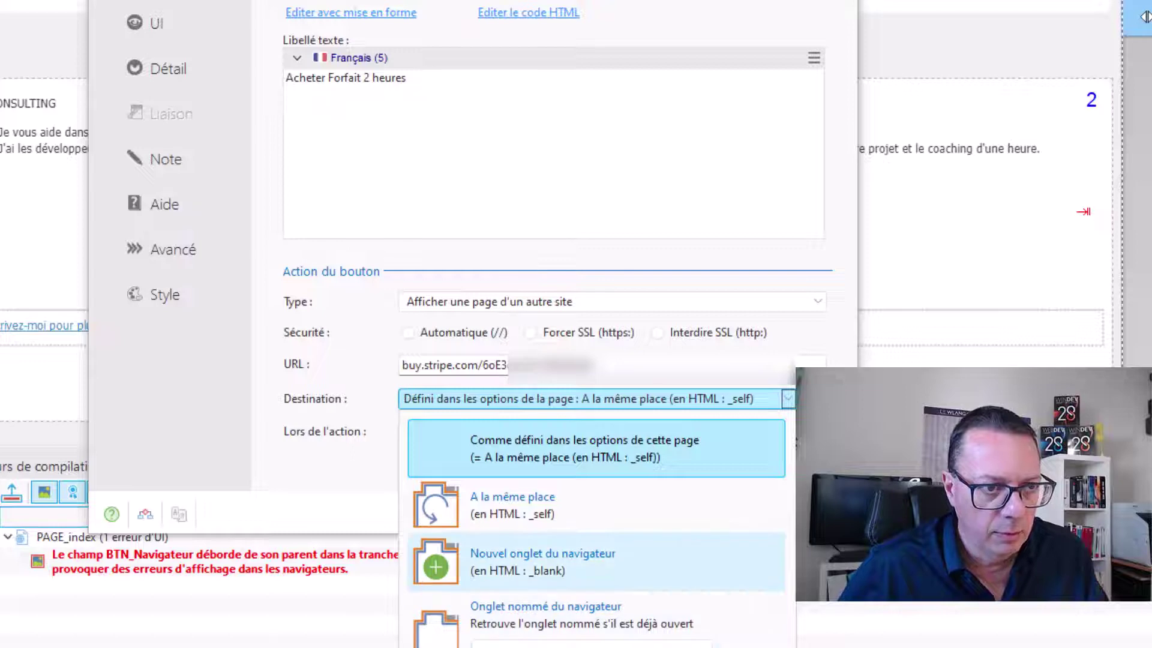
key(Return)
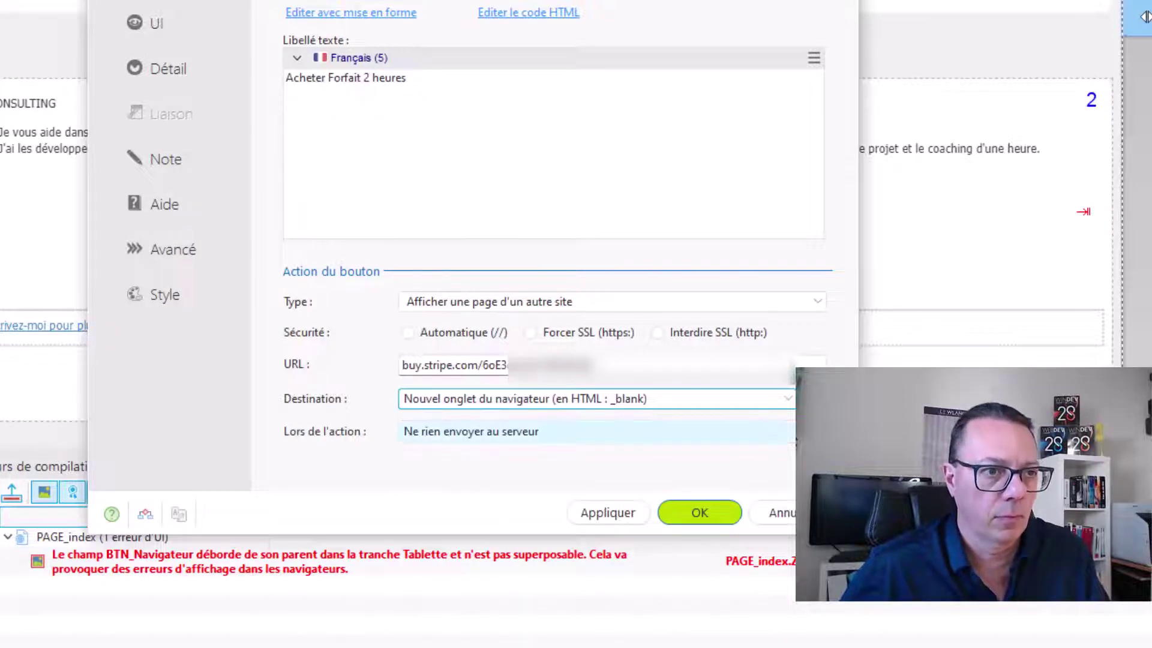
click(608, 512)
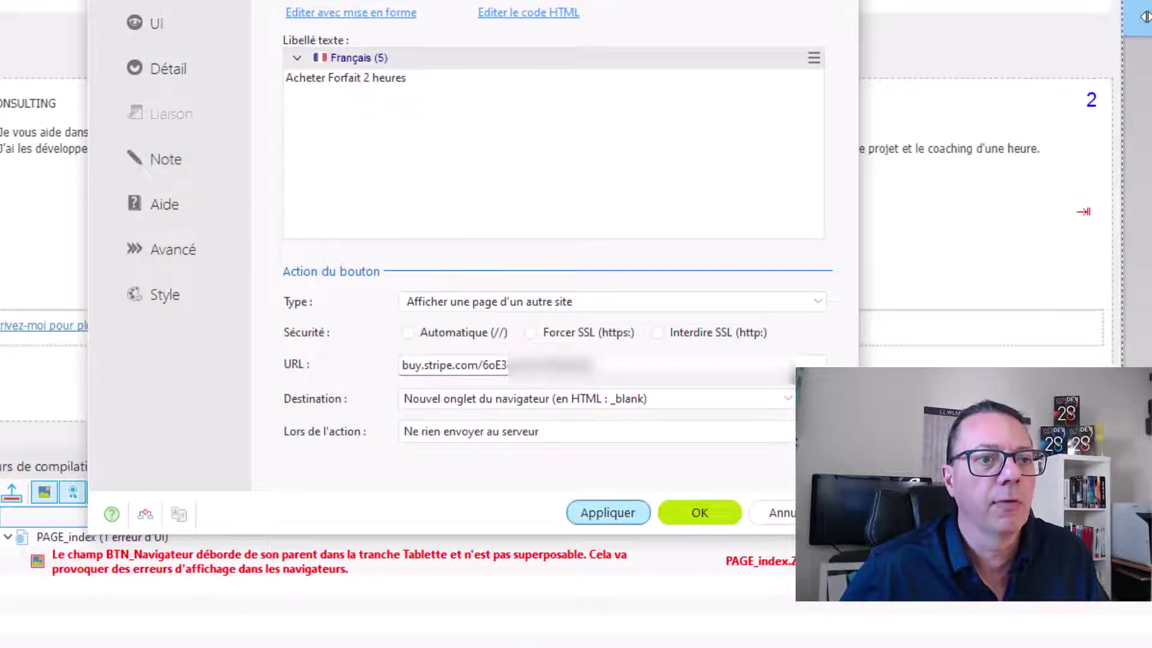
click(700, 512)
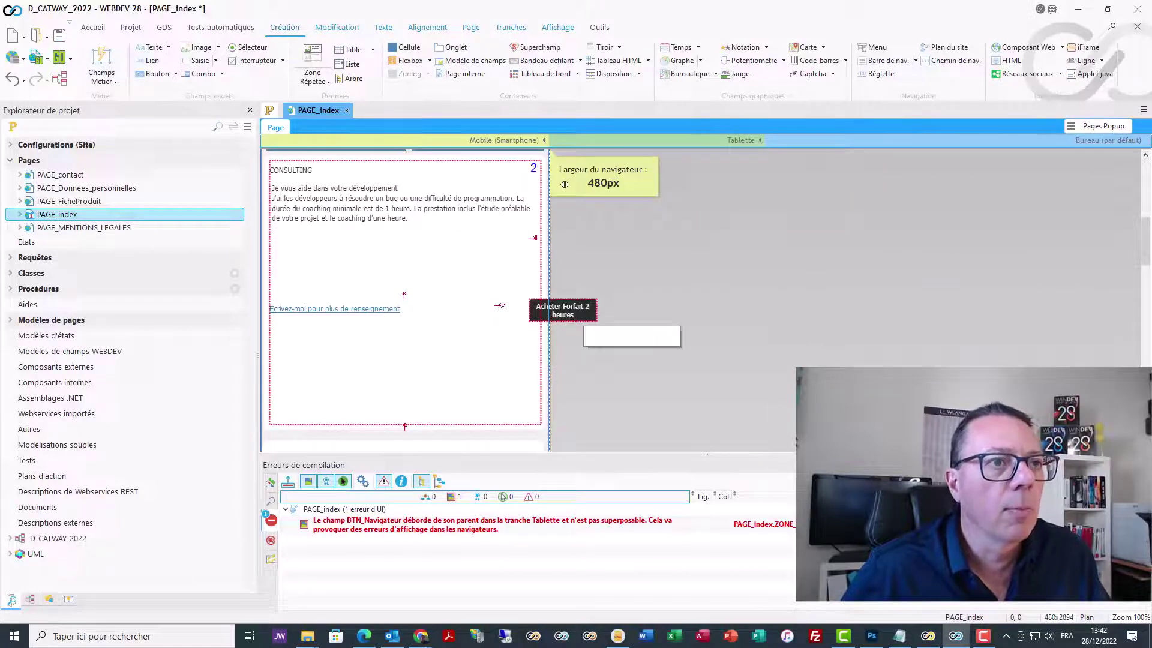
Step: In the 480px mobile layout, lay out the purchase button below the contact link at about 366 x 53 px, centered horizontally in its parent
drag(563, 310, 490, 345)
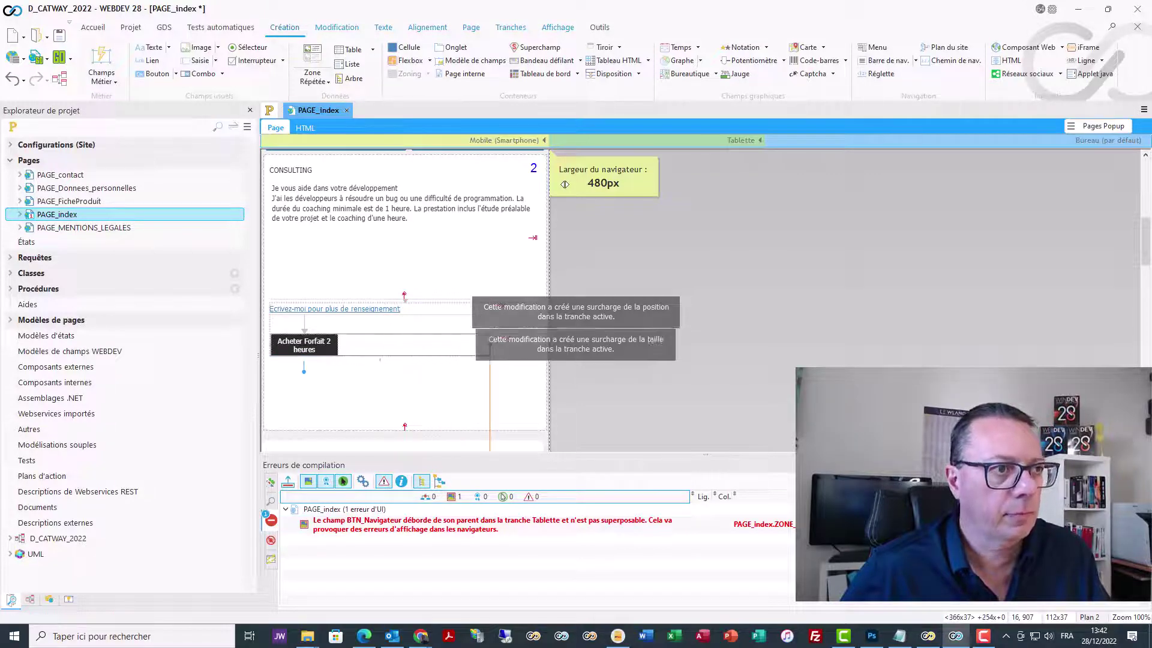
drag(379, 355, 379, 365)
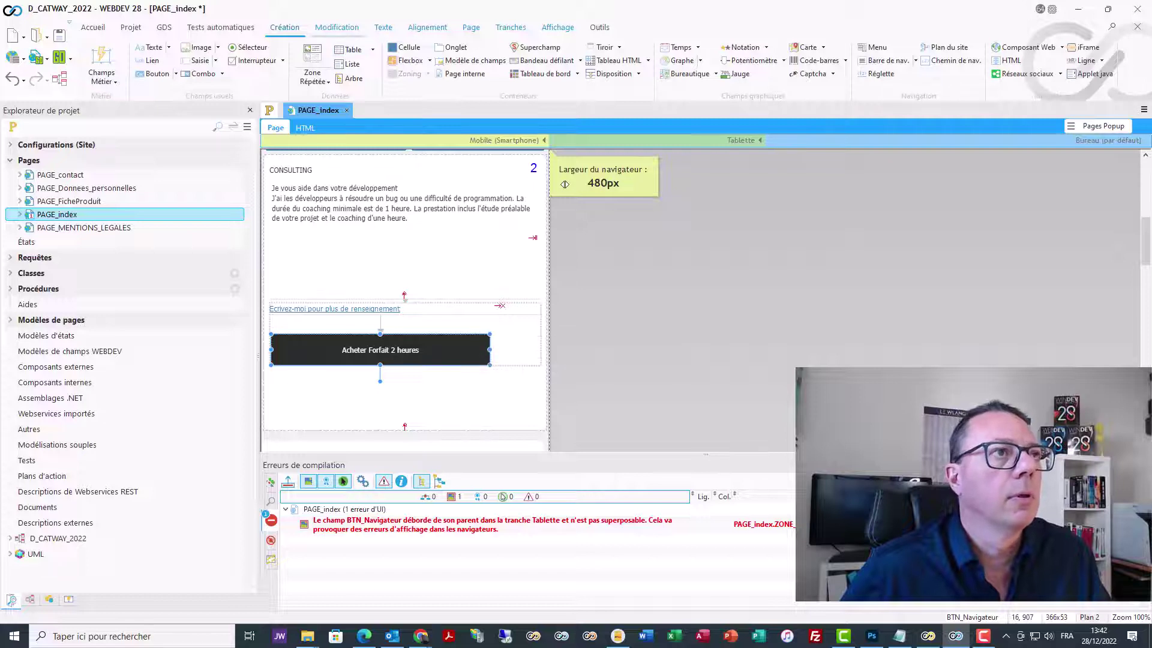
click(336, 27)
click(427, 28)
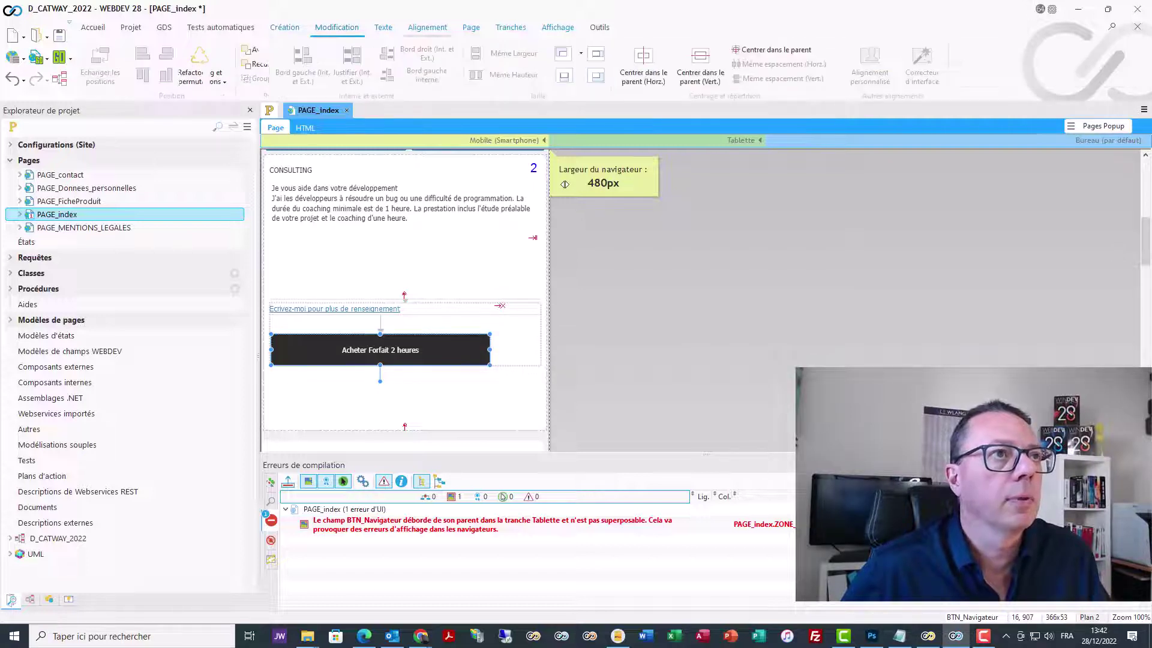
click(643, 64)
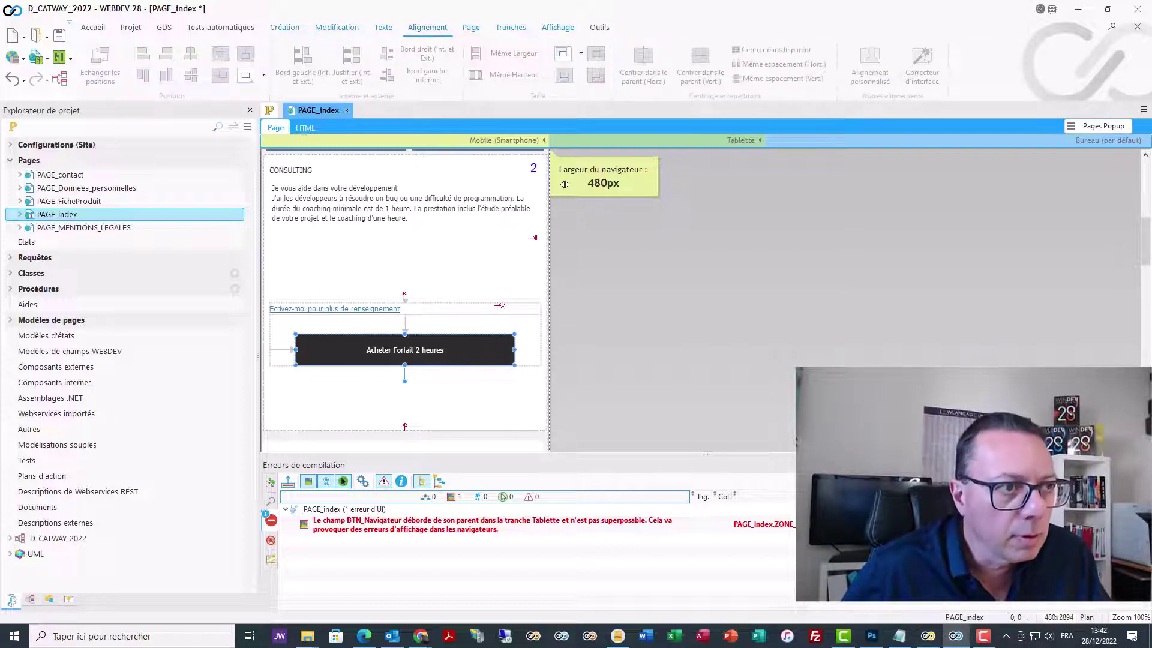
key(Escape)
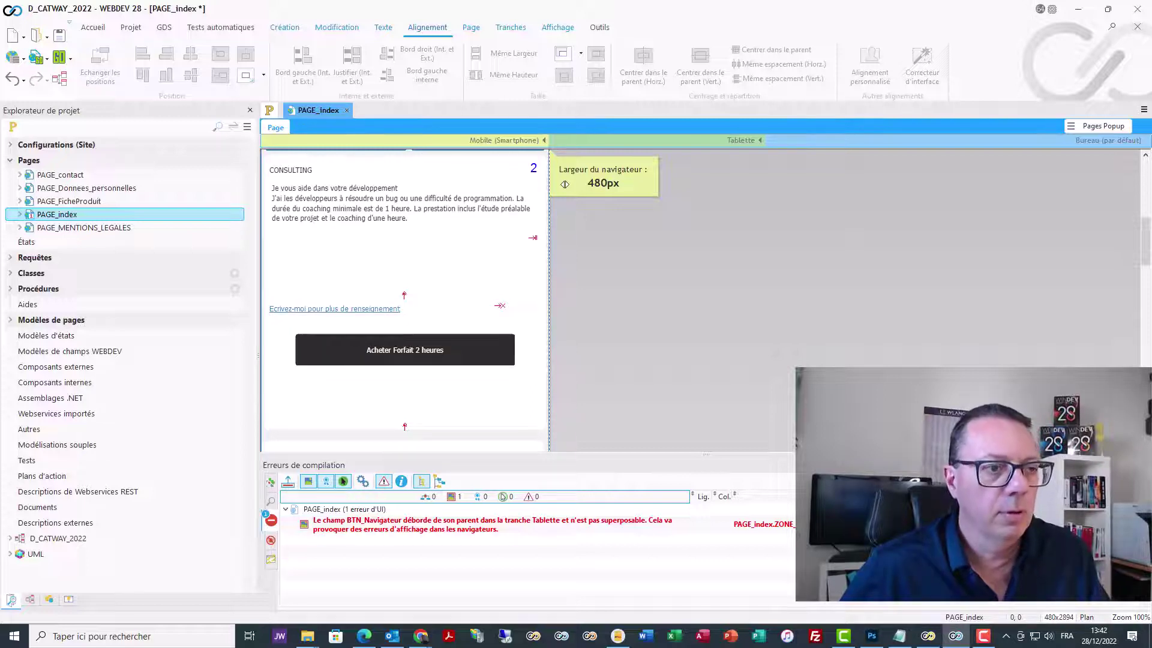
Step: Save PAGE_index and recompile and synchronize the project
key(ctrl+s)
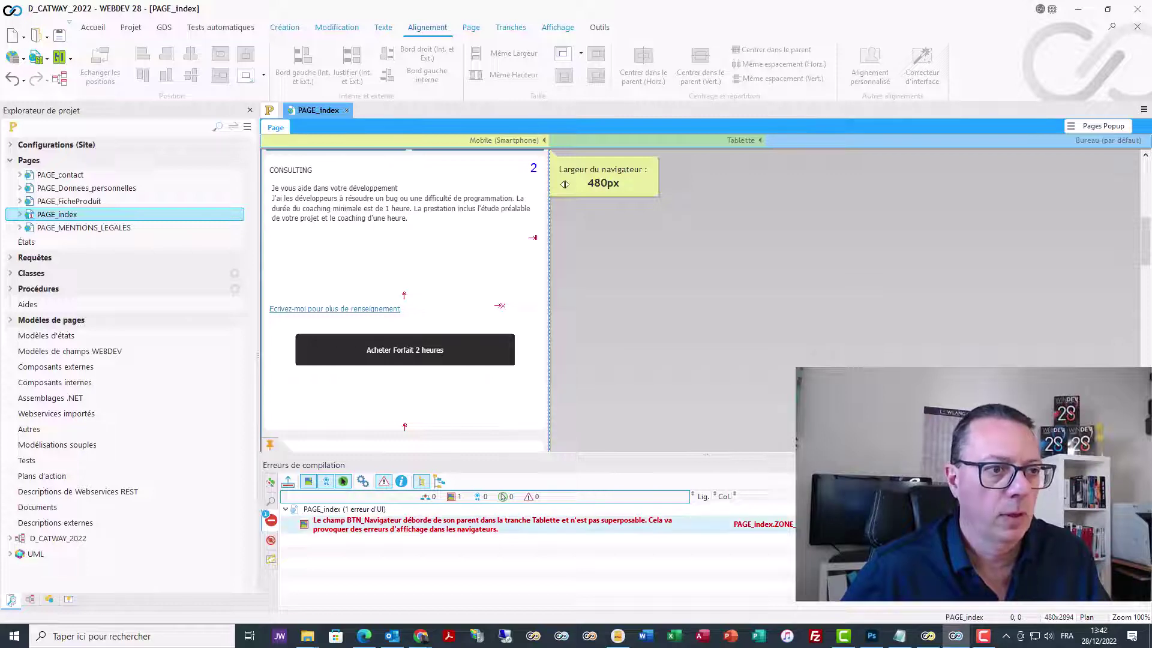
click(130, 27)
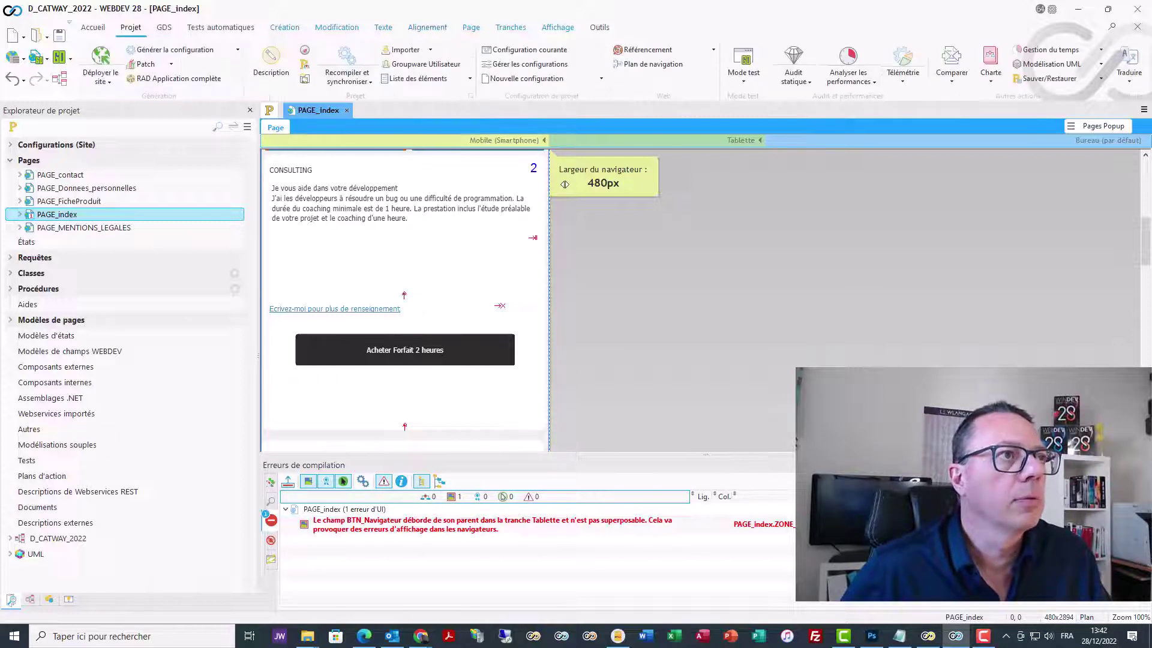
click(346, 63)
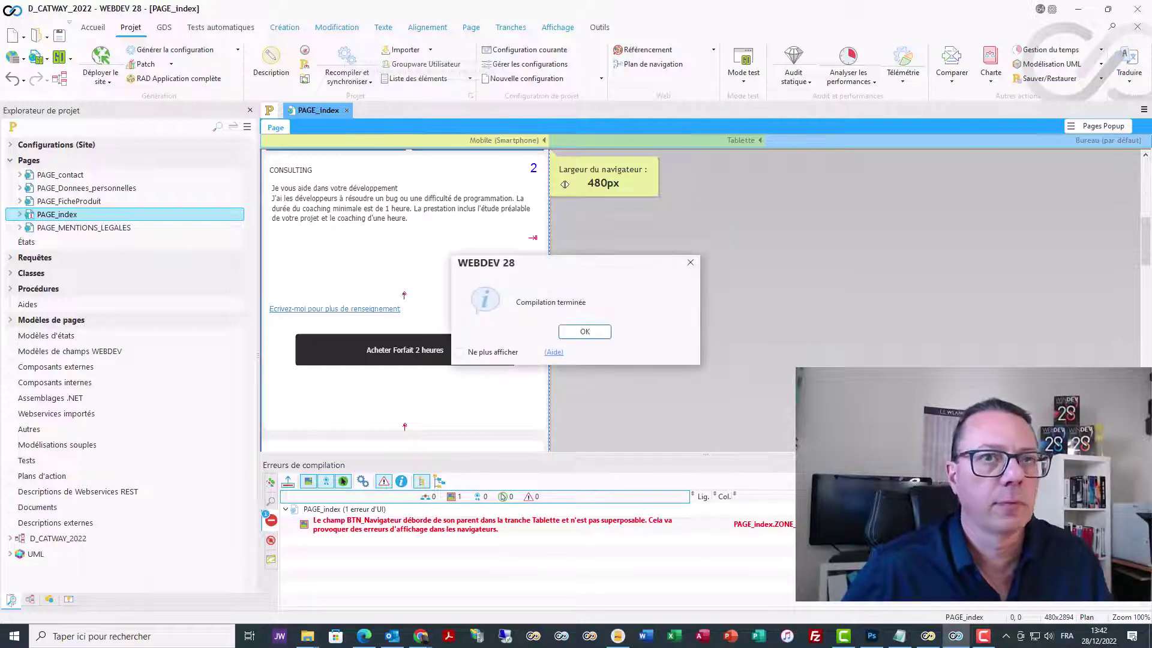
key(Return)
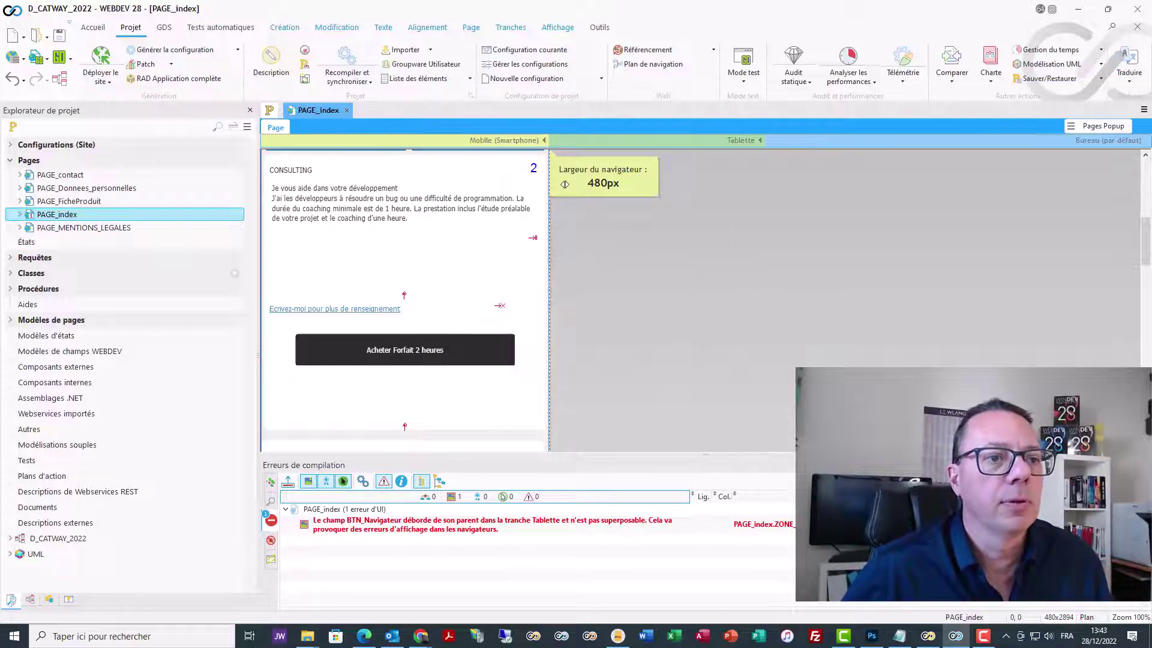
Step: In the 840px tablet layout, move the purchase button below the contact link, aligned with the link's left edge, and save the page
drag(564, 184, 781, 184)
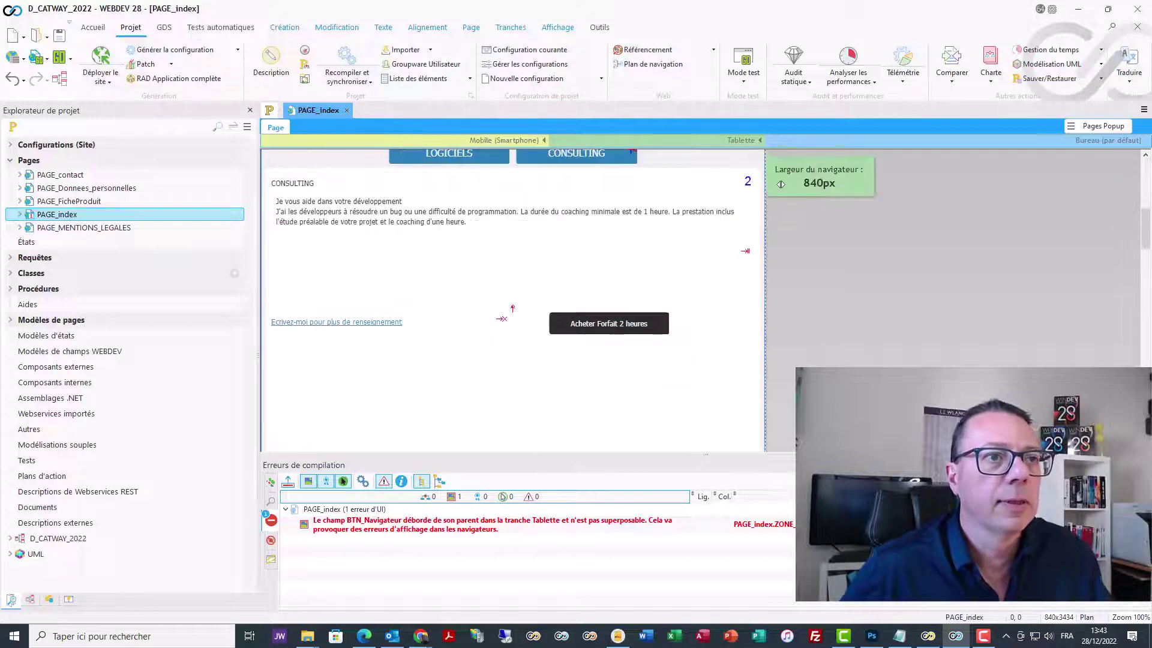
drag(608, 323, 328, 360)
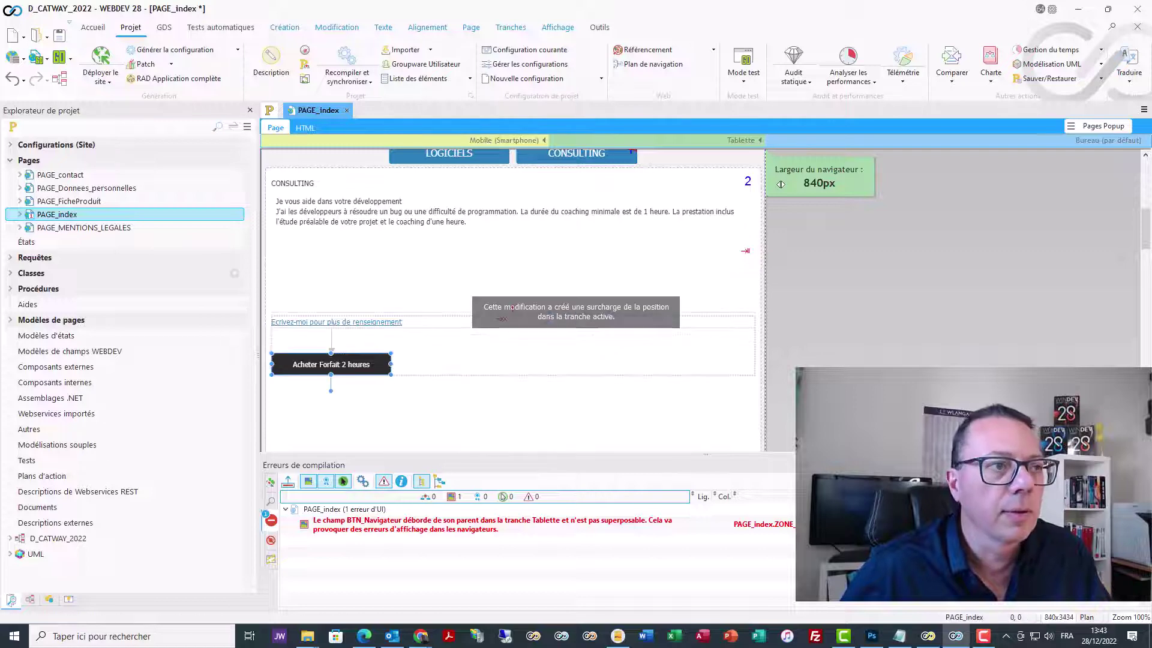
key(ctrl+s)
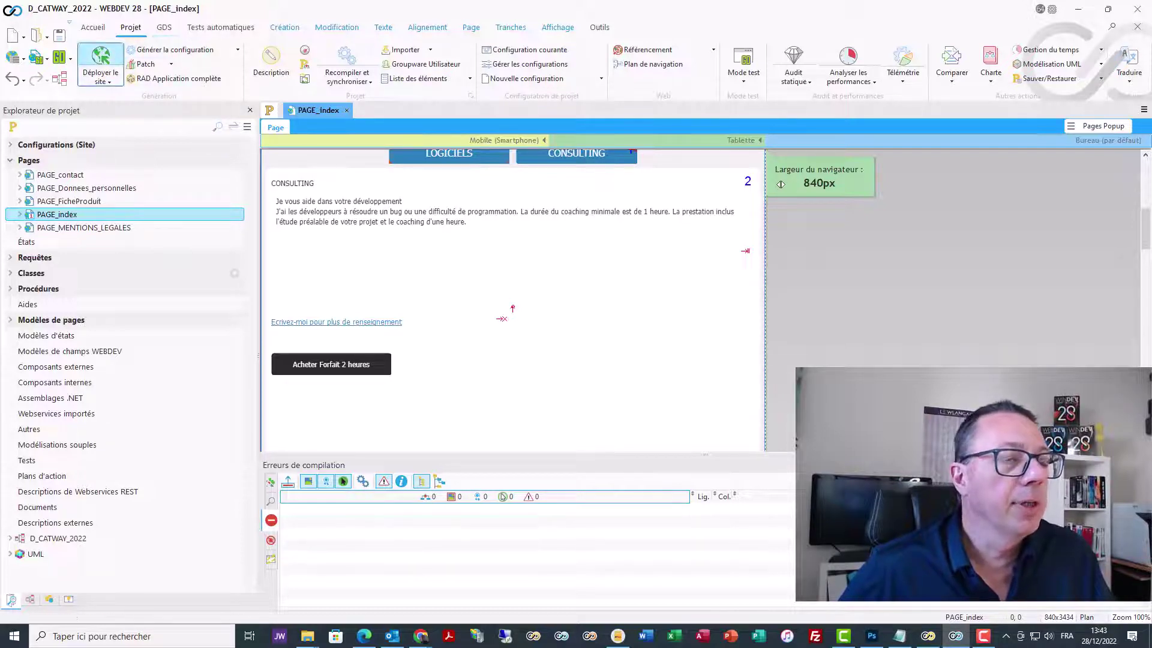
Step: Run the site test in the browser, display the CONSULTING section and open the Stripe payment page through the "Acheter Forfait 2 heures" button
click(100, 60)
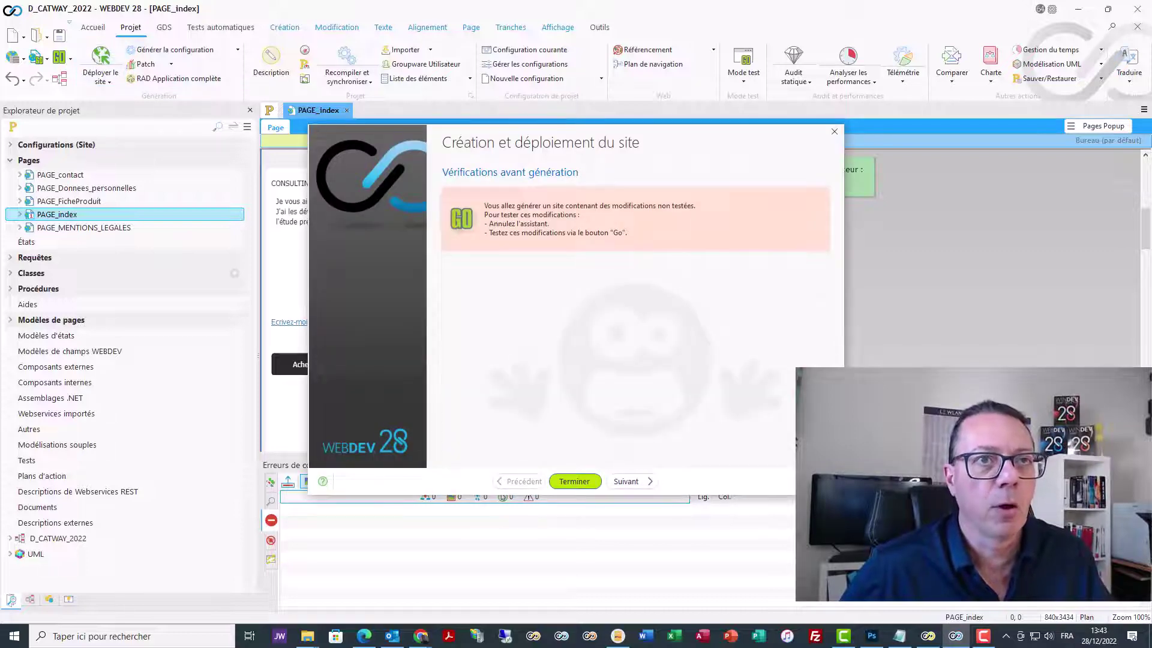
click(834, 131)
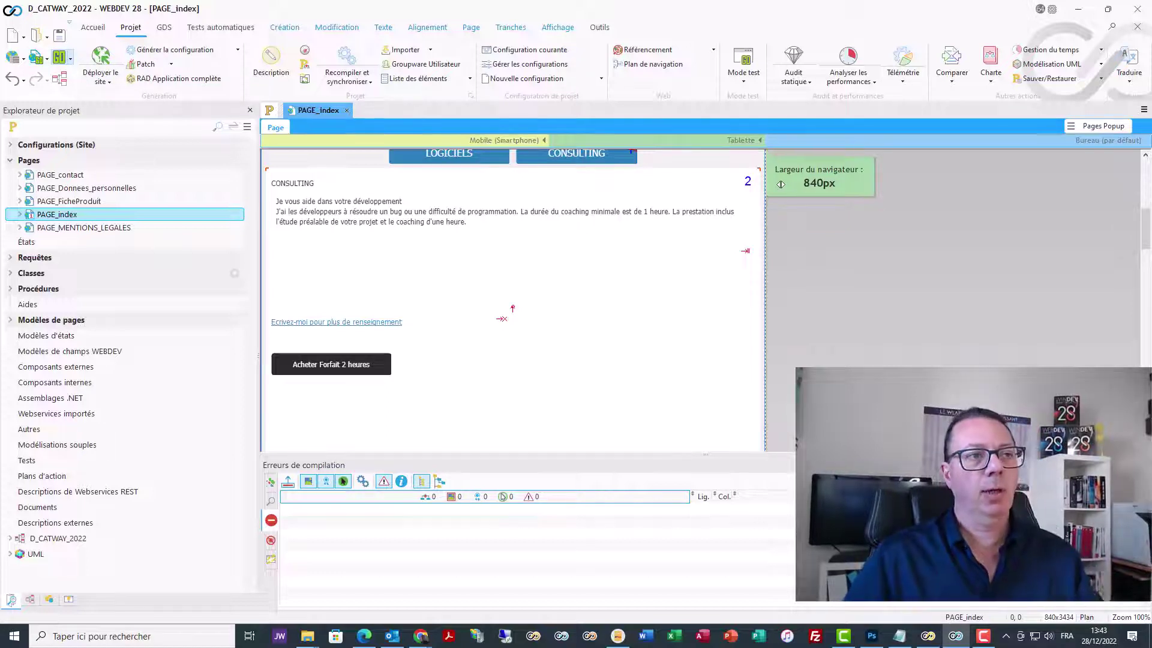
click(58, 57)
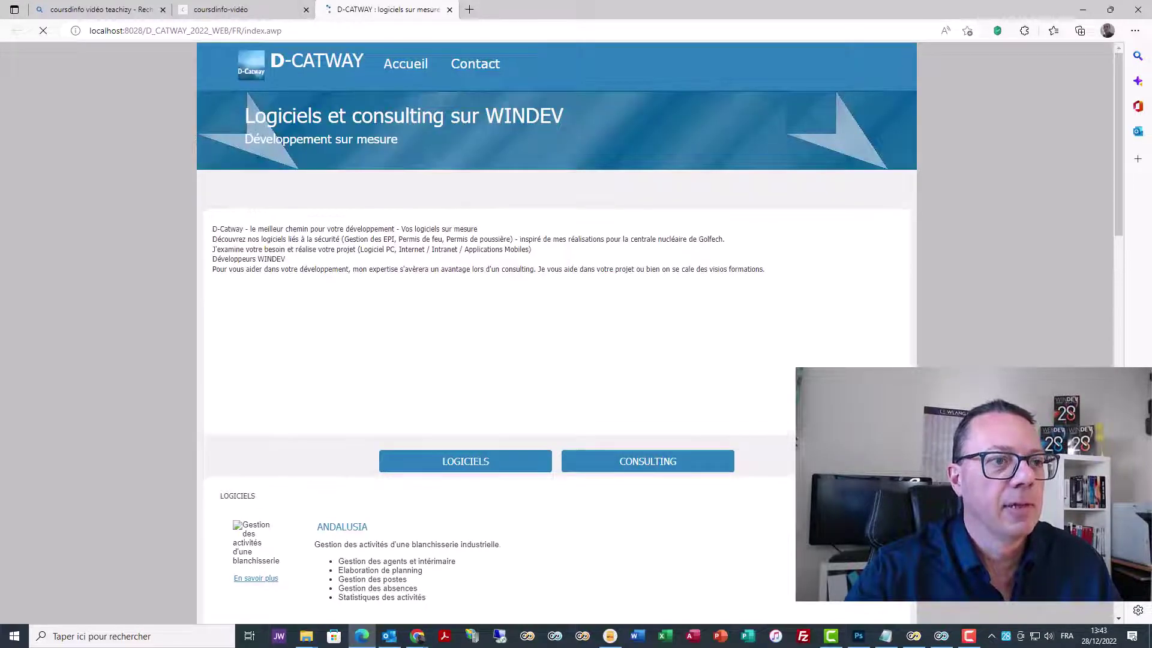
scroll(556, 333, down, 2)
scroll(556, 333, down, 5)
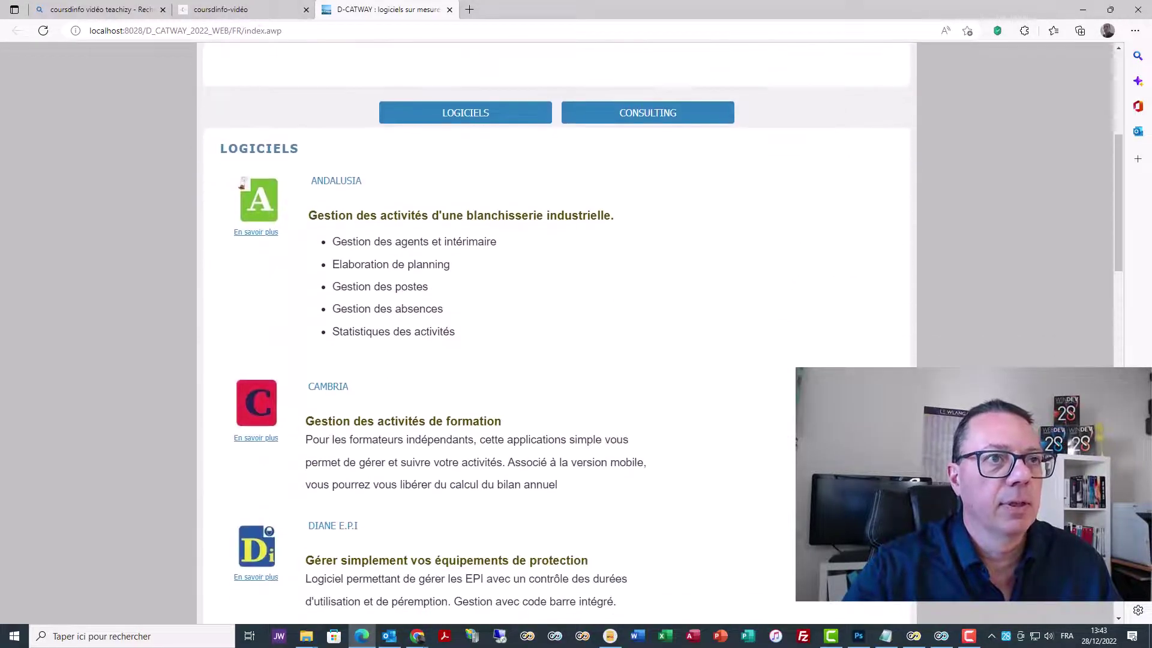
click(647, 113)
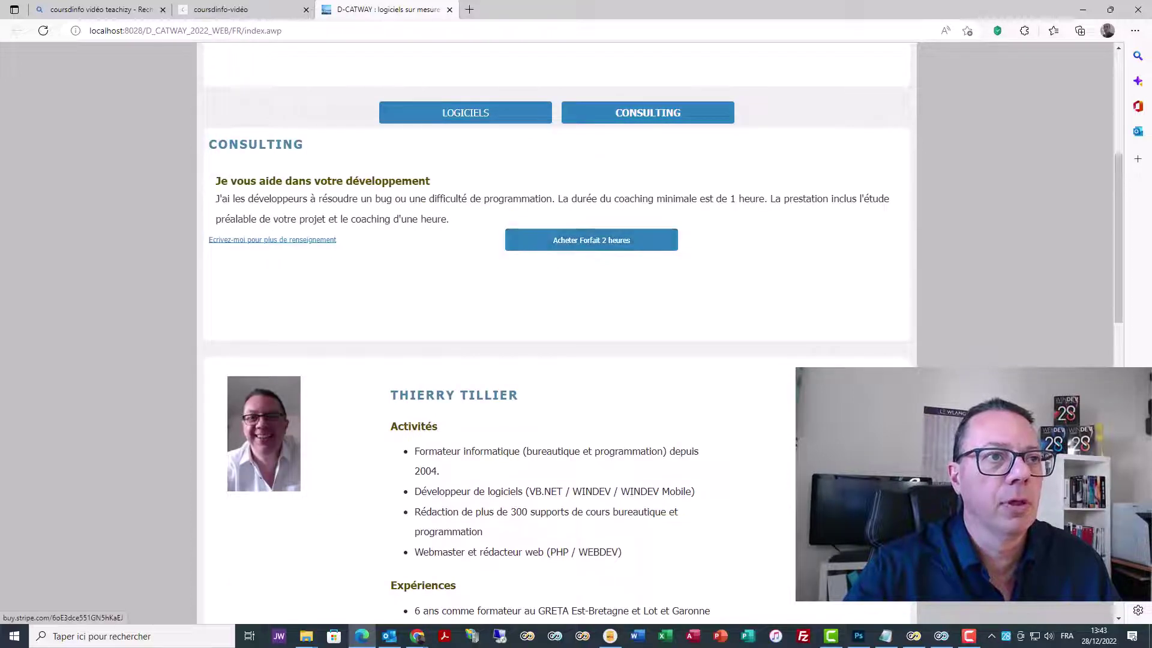
click(591, 240)
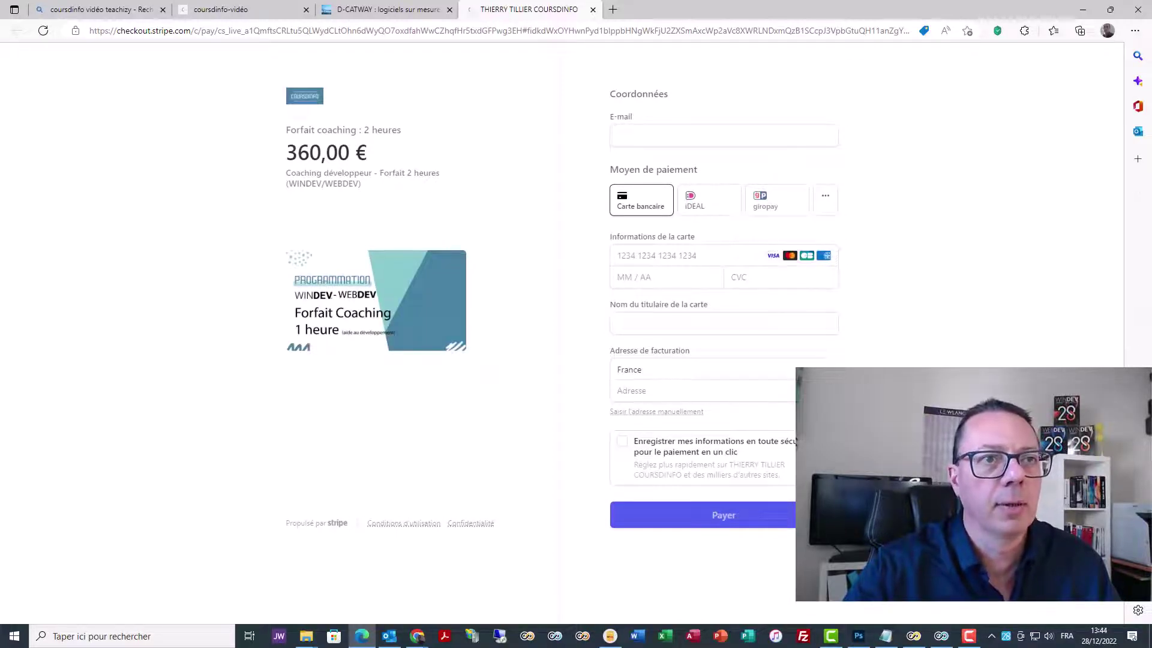
Step: Try the "Prélèvement automatique SEPA" payment method on the checkout page, return to "Carte bancaire" and switch the billing address to manual entry
click(825, 197)
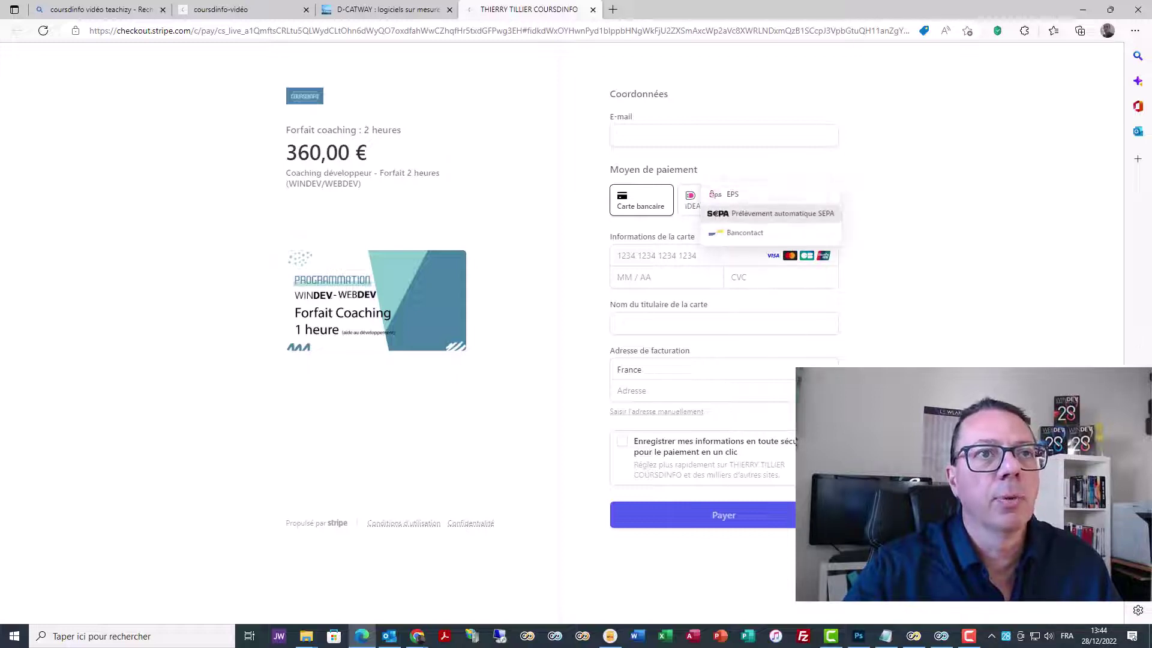
click(771, 214)
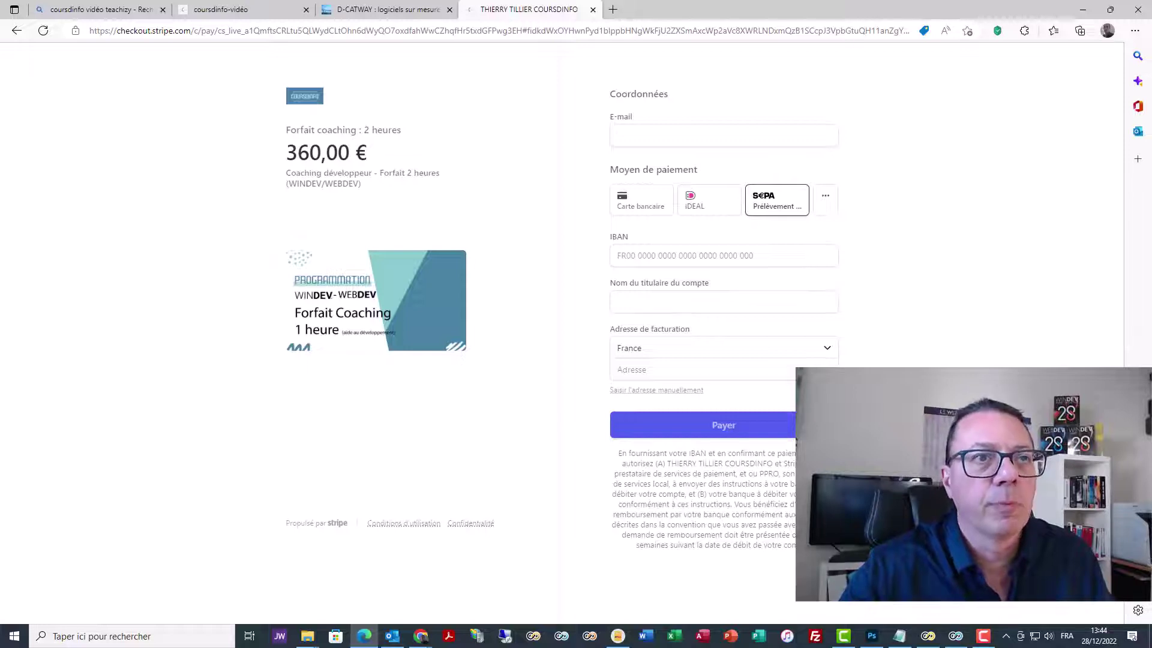
click(641, 200)
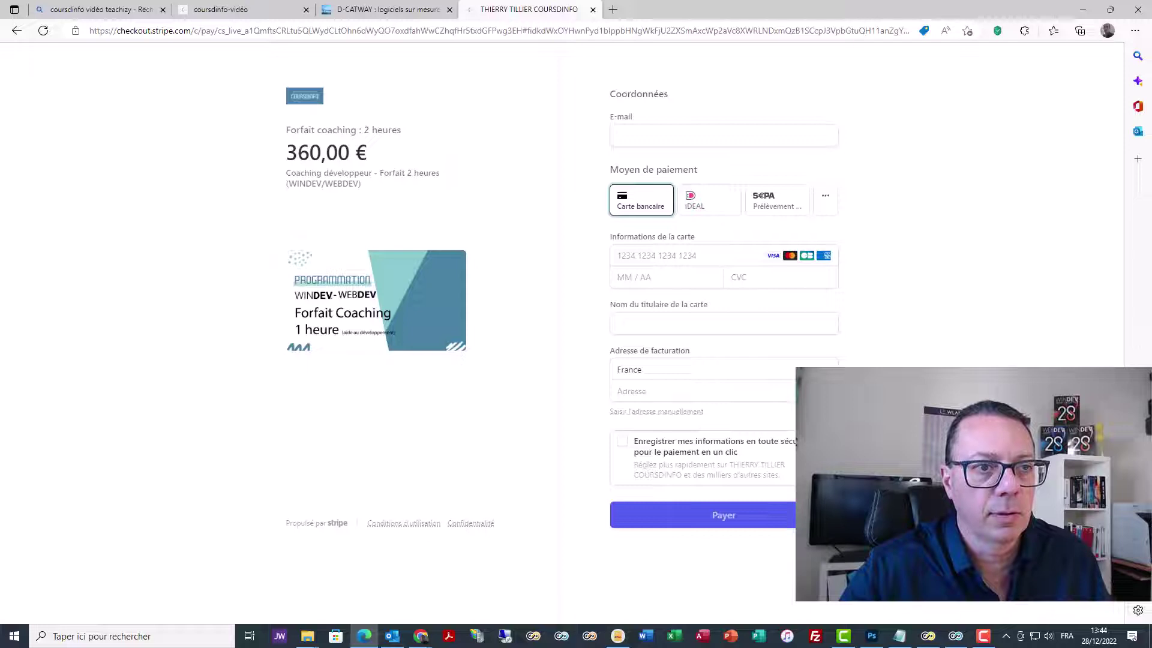
click(656, 391)
click(656, 412)
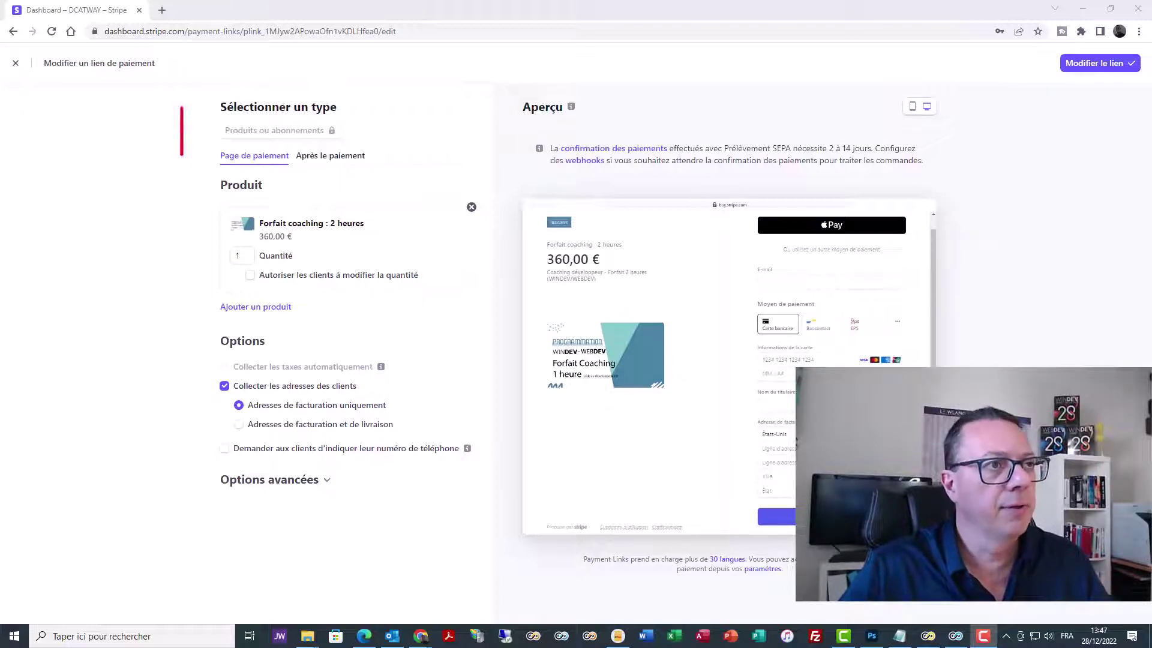
Step: In the Stripe payment link's after-payment options, enable "Créer une facture au format PDF" and highlight its fee description
click(330, 155)
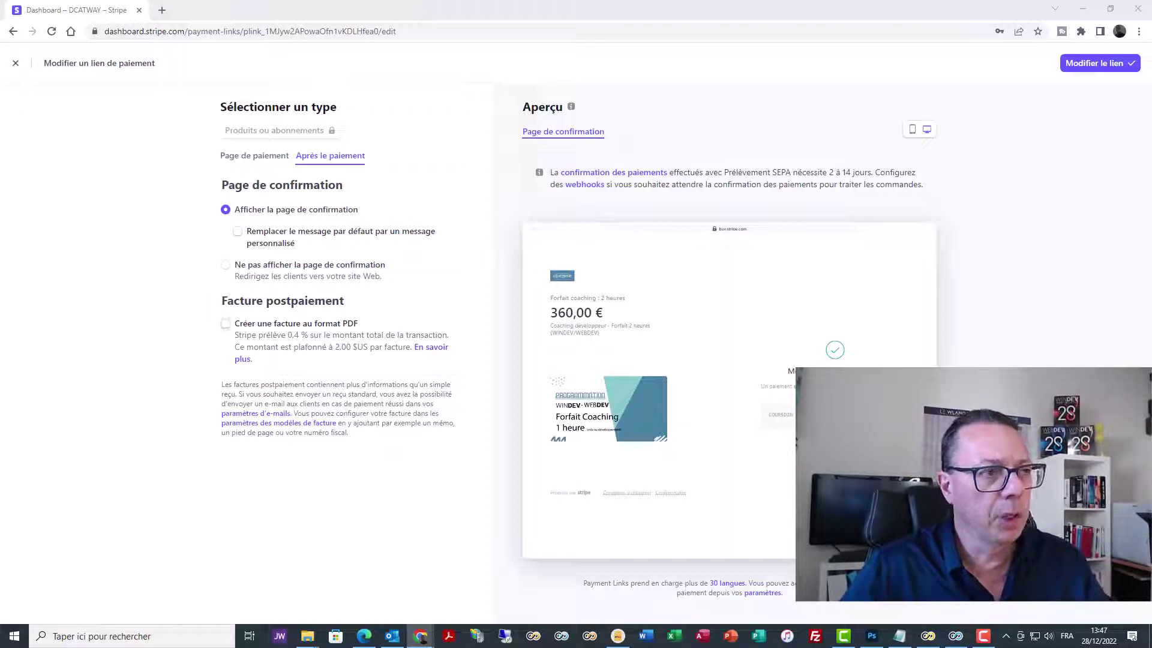
click(225, 324)
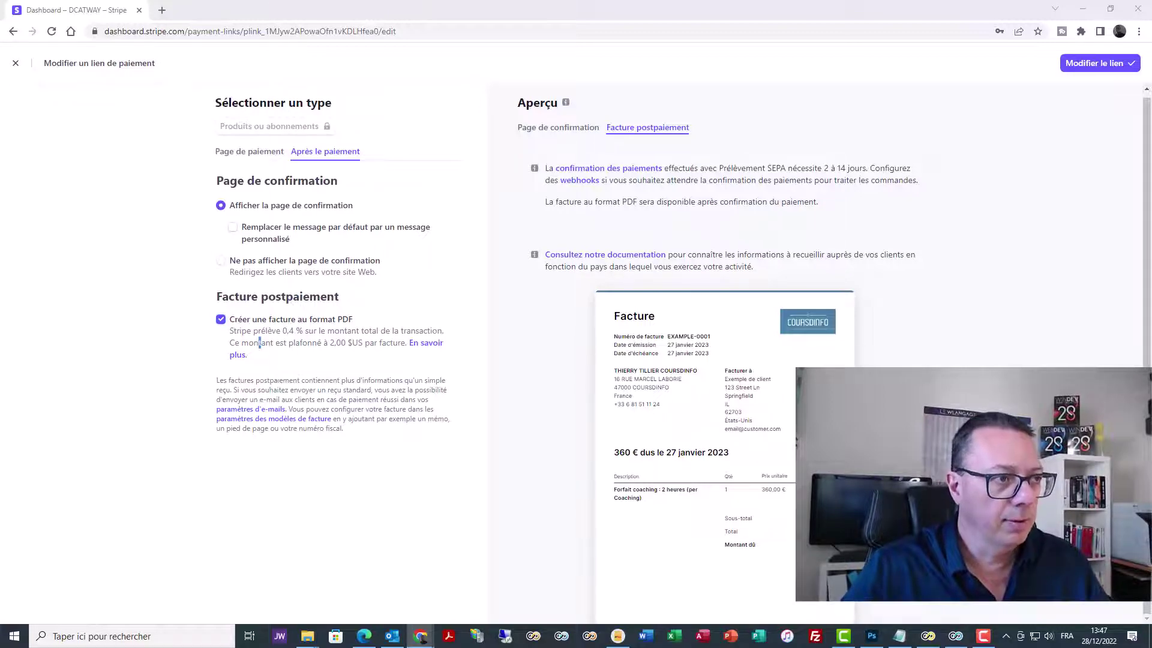
drag(229, 331, 519, 299)
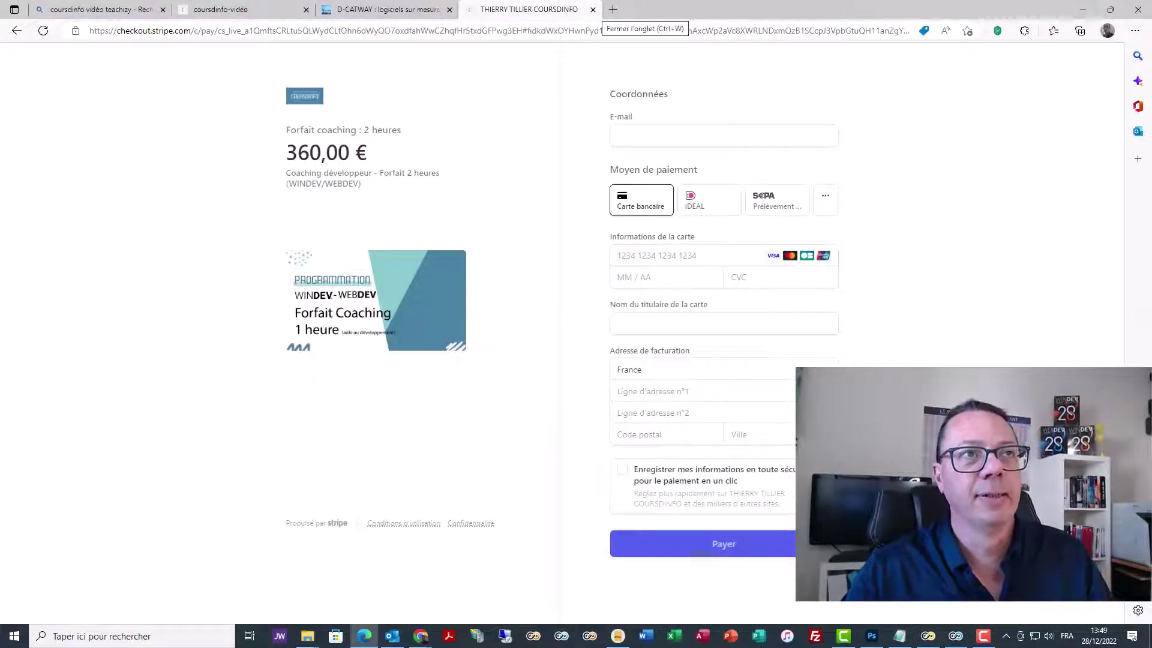
Step: Close the checkout page, put the site preview away and switch the Stripe product catalogue to test mode
click(592, 9)
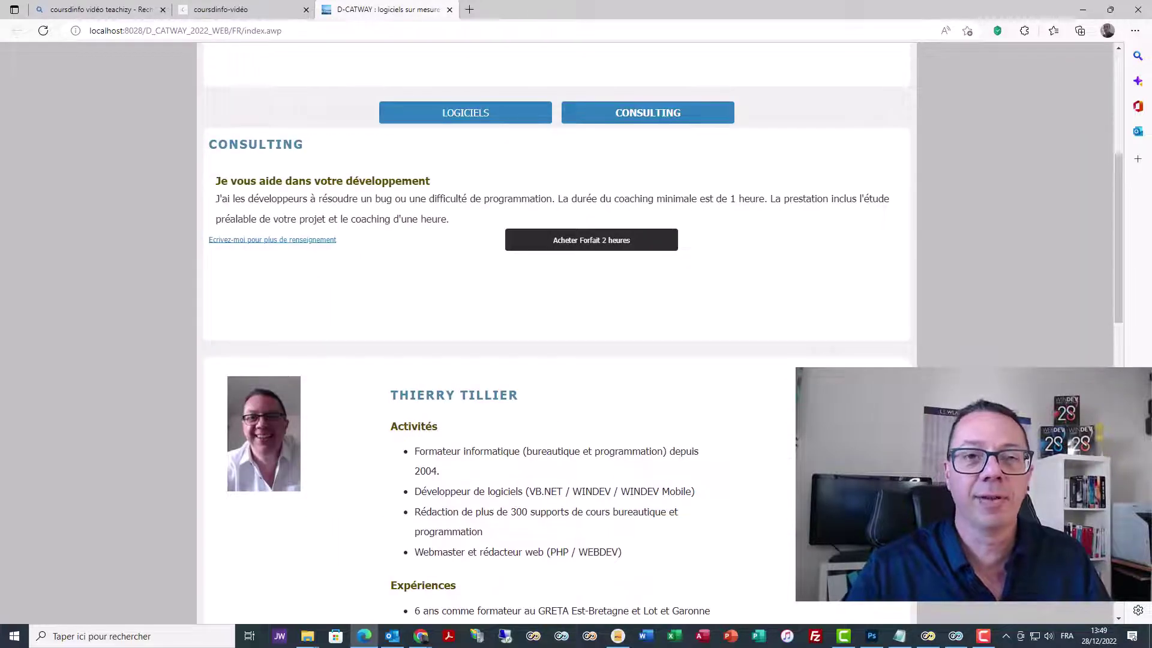
click(1082, 9)
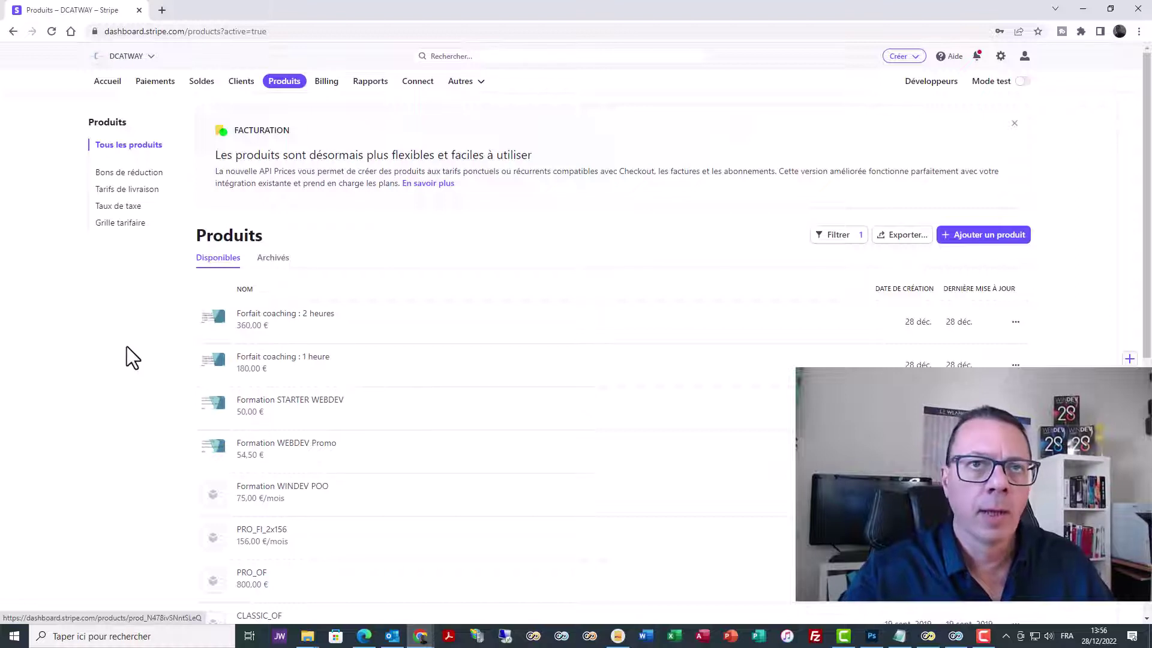
click(1021, 83)
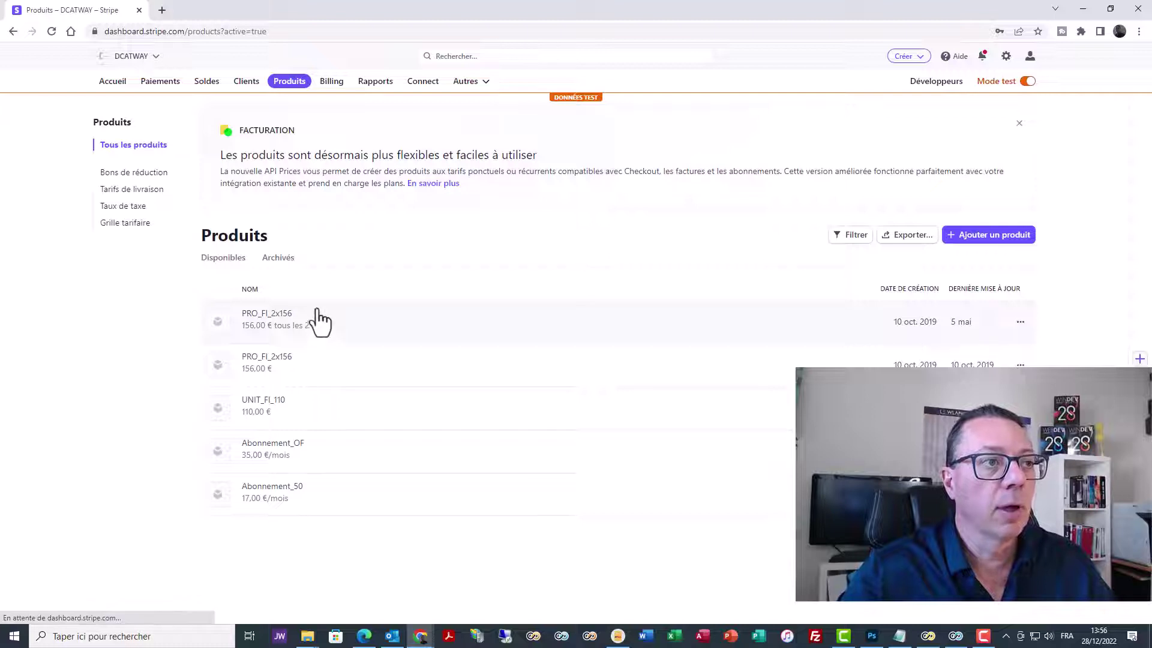
Step: Change the two-monthly PRO_FI_2x156 test product's price to one-off ("Ponctuel") and save the product
click(1020, 322)
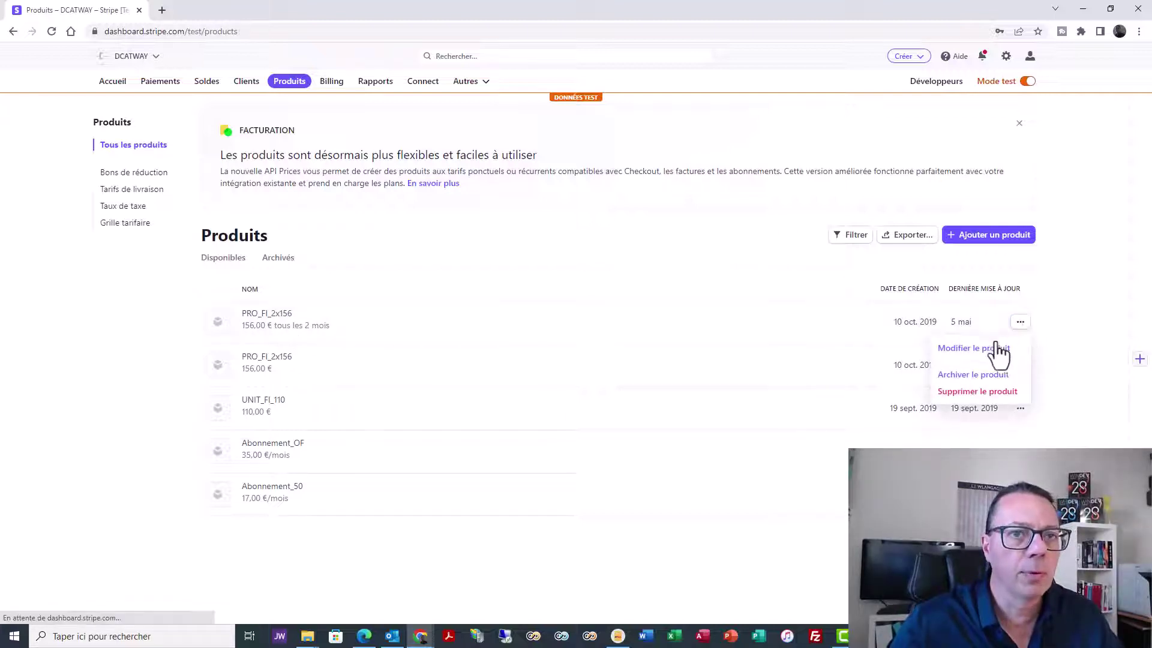
click(959, 354)
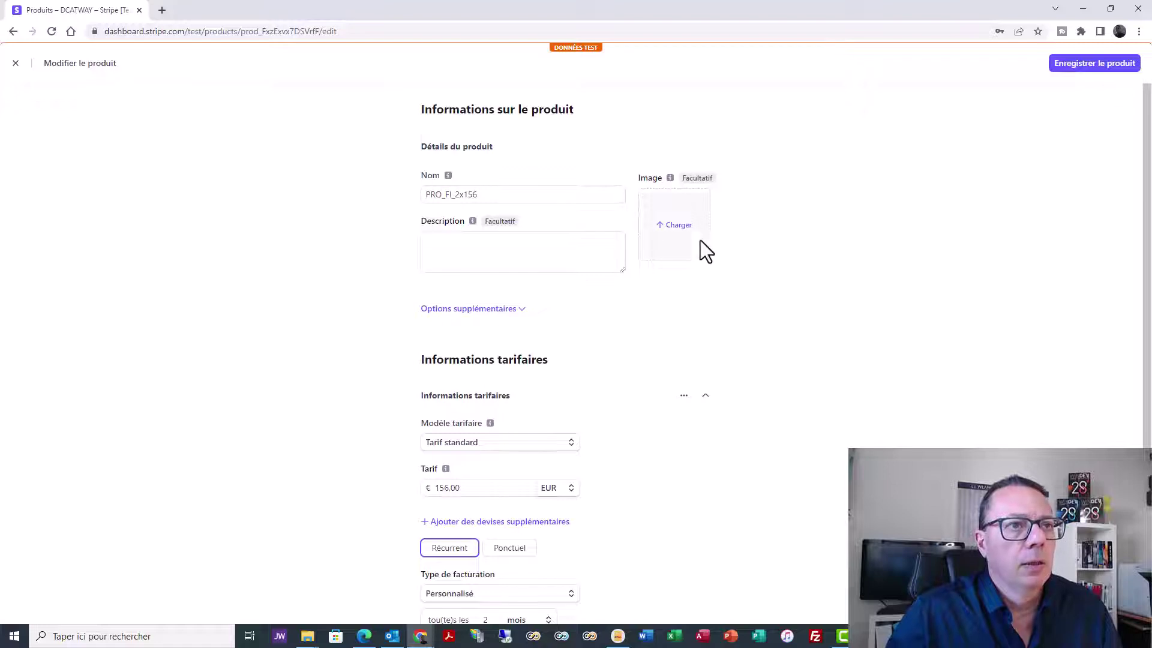
scroll(774, 262, down, 3)
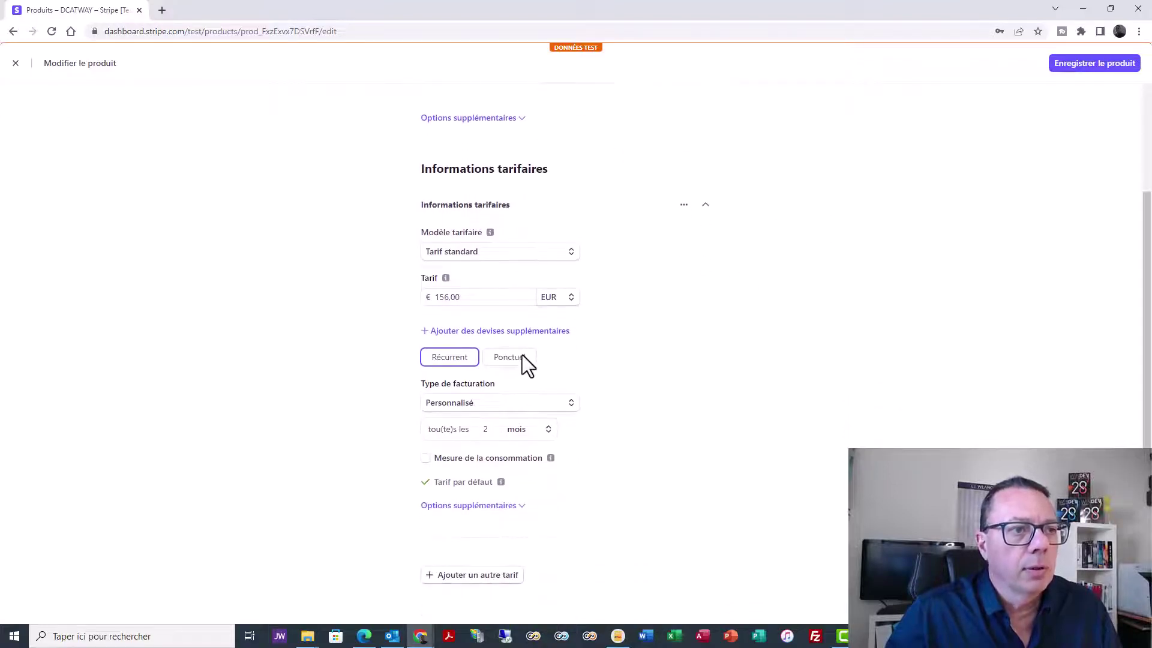
click(510, 357)
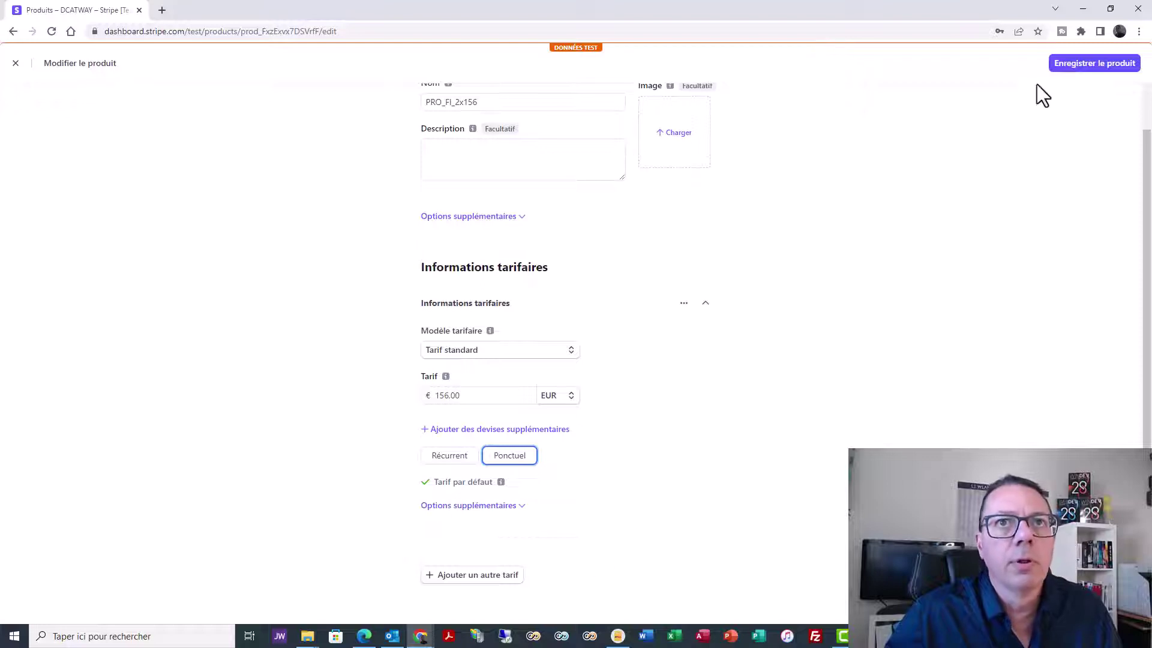
click(1080, 66)
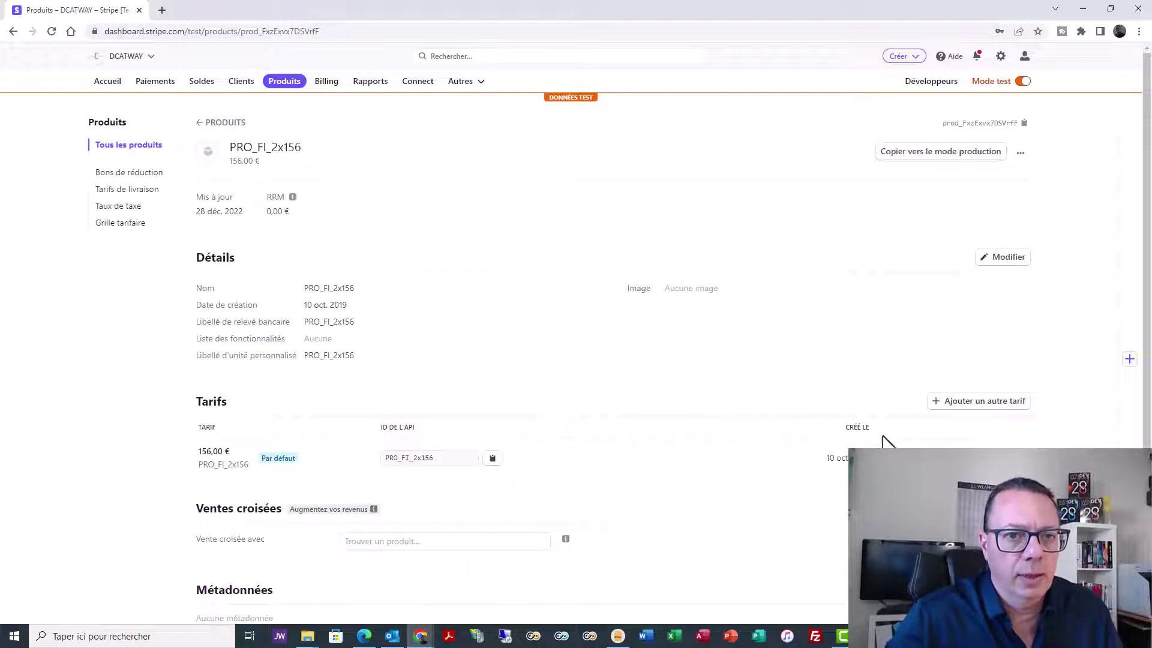
Step: Create a payment link for the PRO_FI_2x156 test product's 156,00 € price and copy its URL
scroll(746, 372, down, 1)
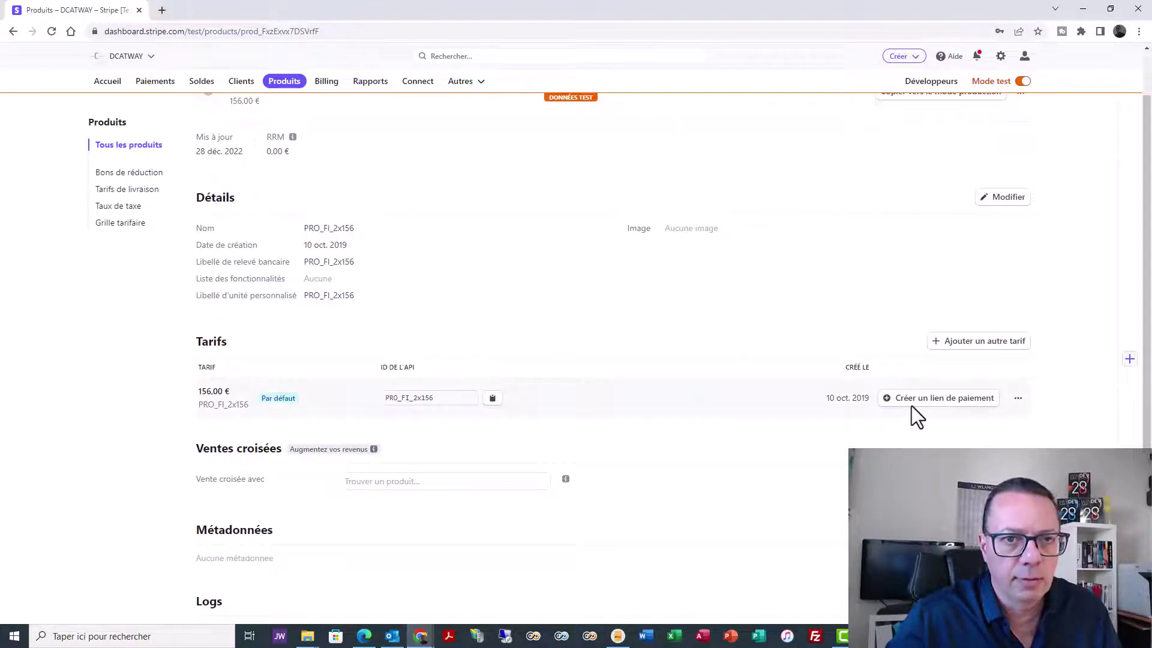
click(917, 401)
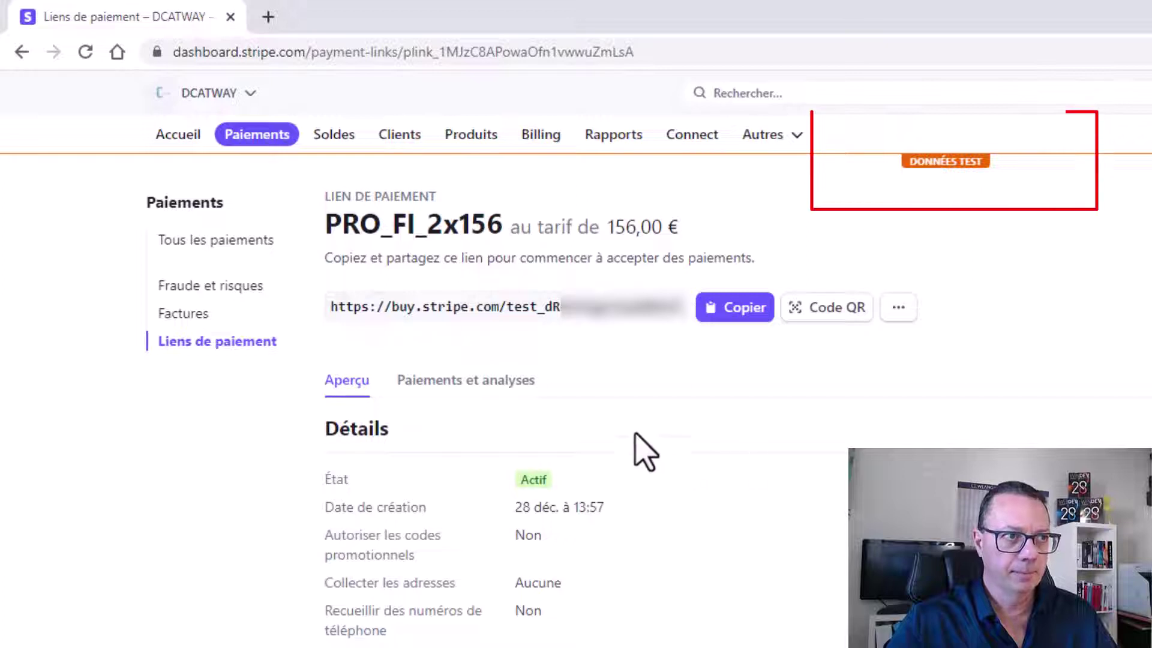
click(515, 311)
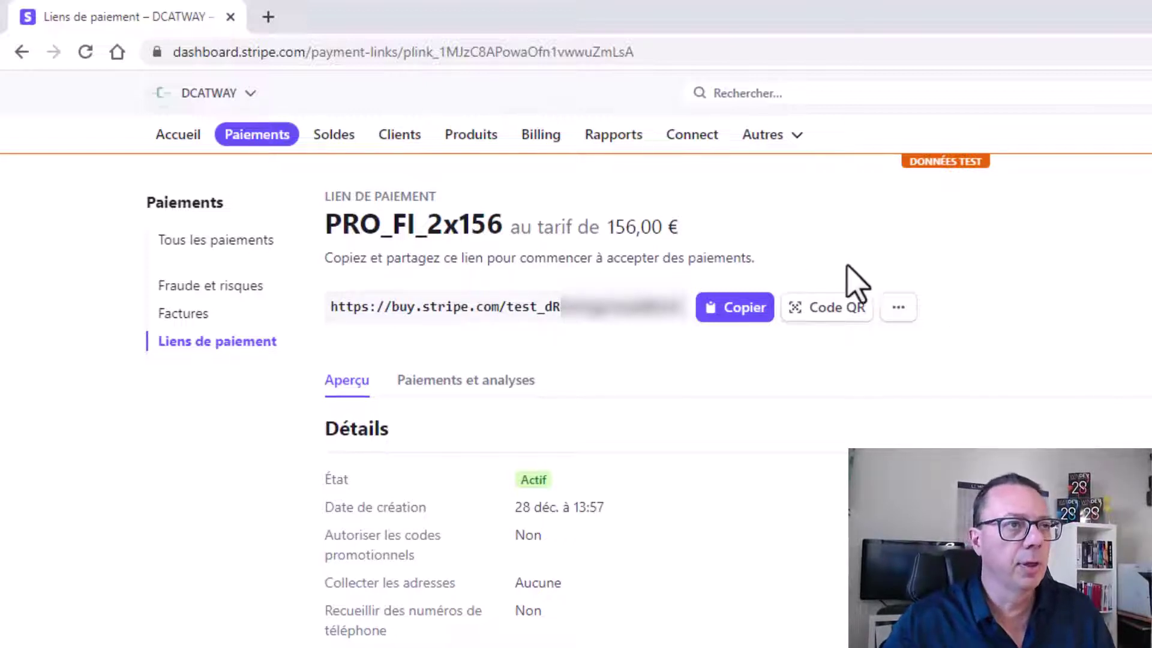
click(743, 311)
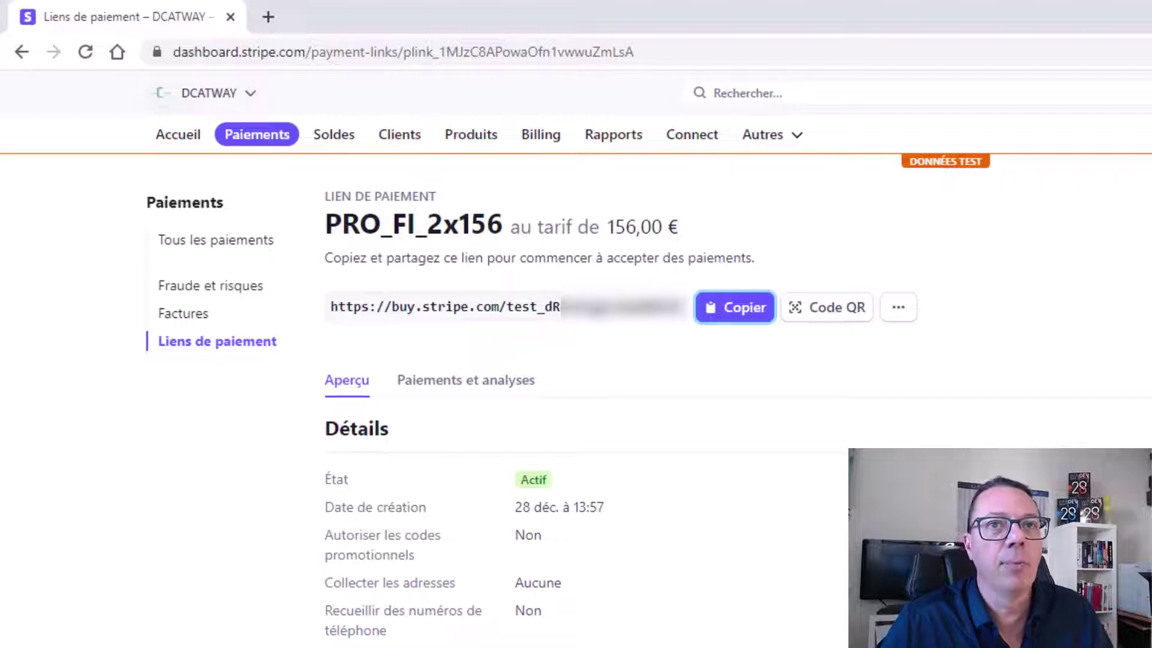
Step: Return to the PRO_FI_2x156 product and start a new payment link for its 156,00 € price
click(20, 51)
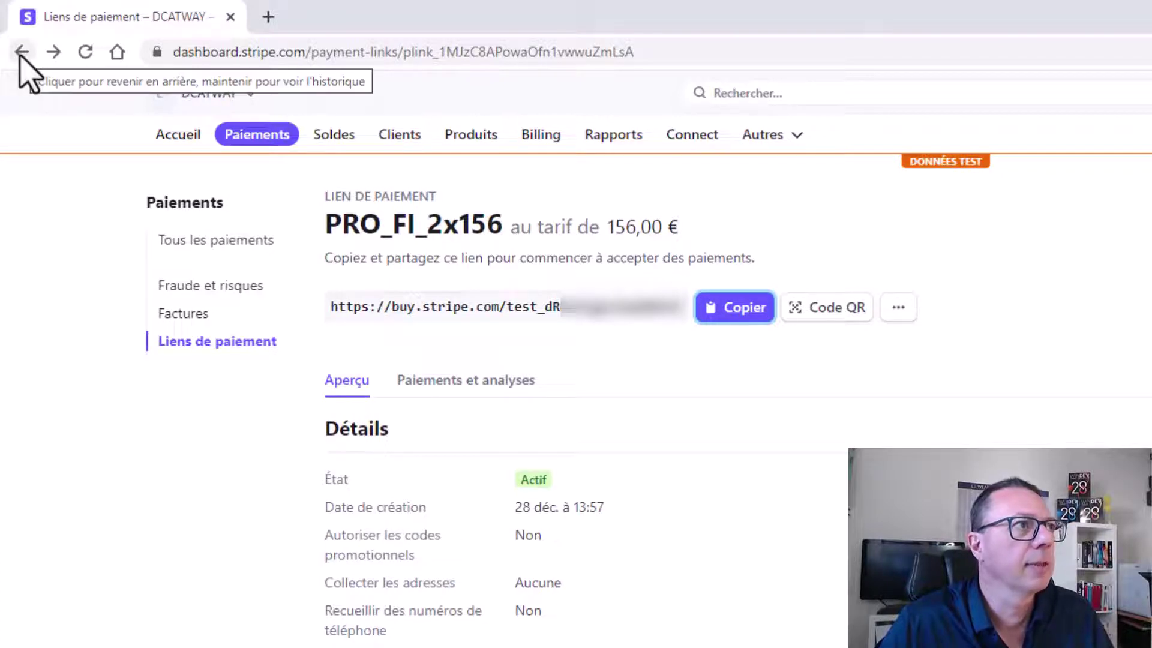
click(20, 52)
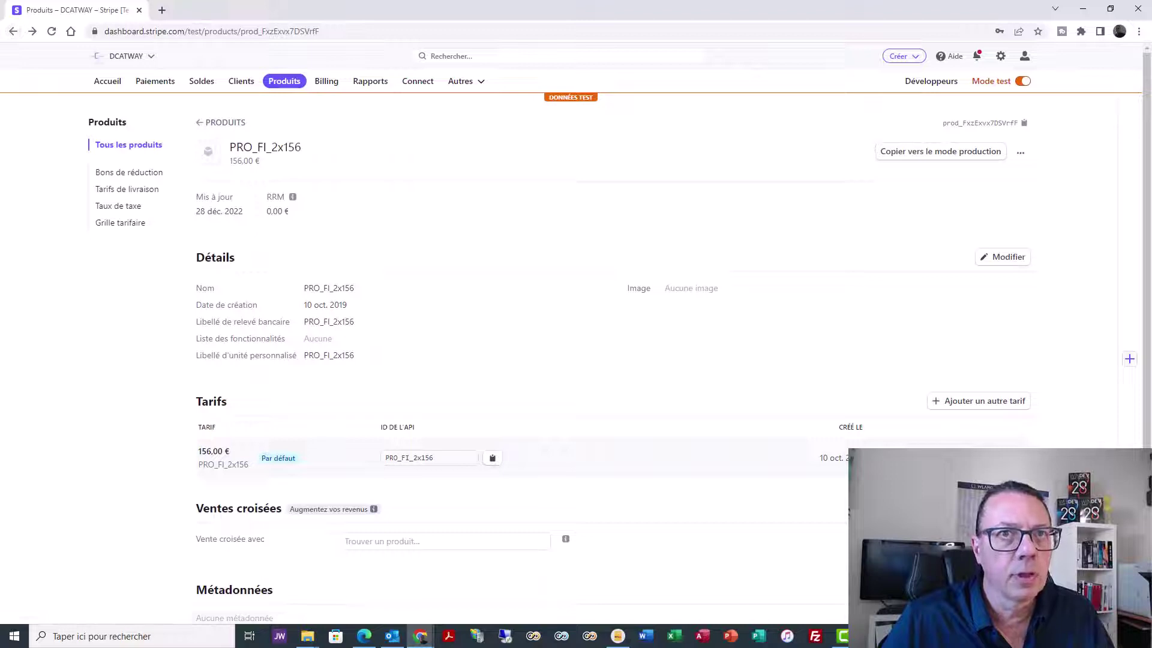
click(1020, 458)
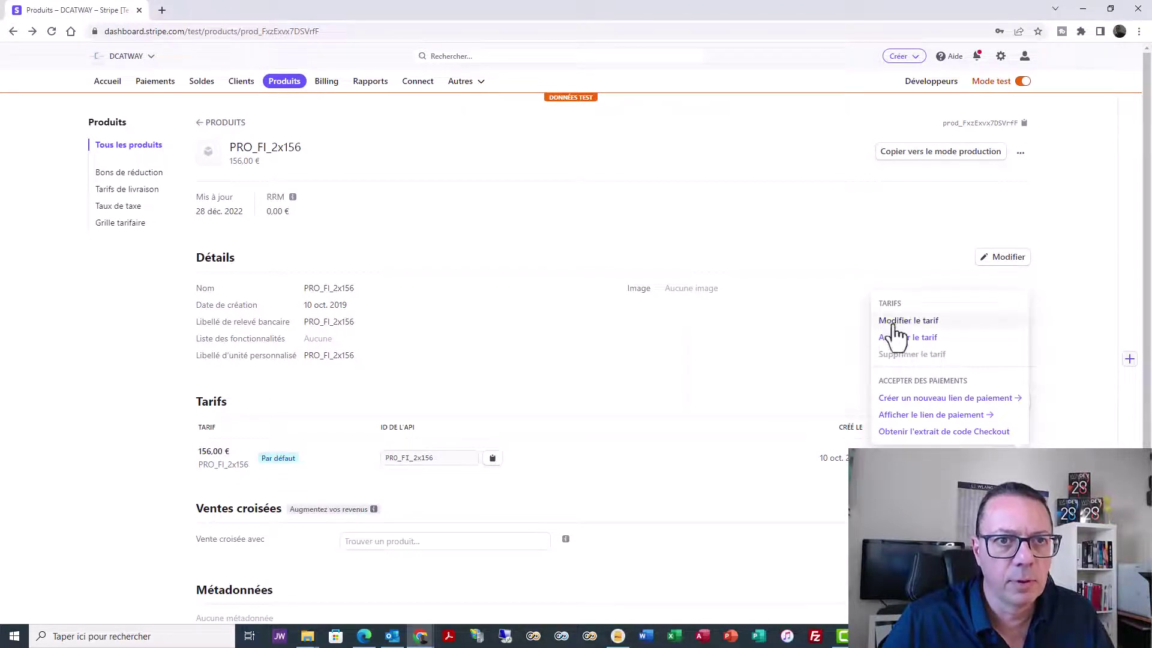
click(900, 399)
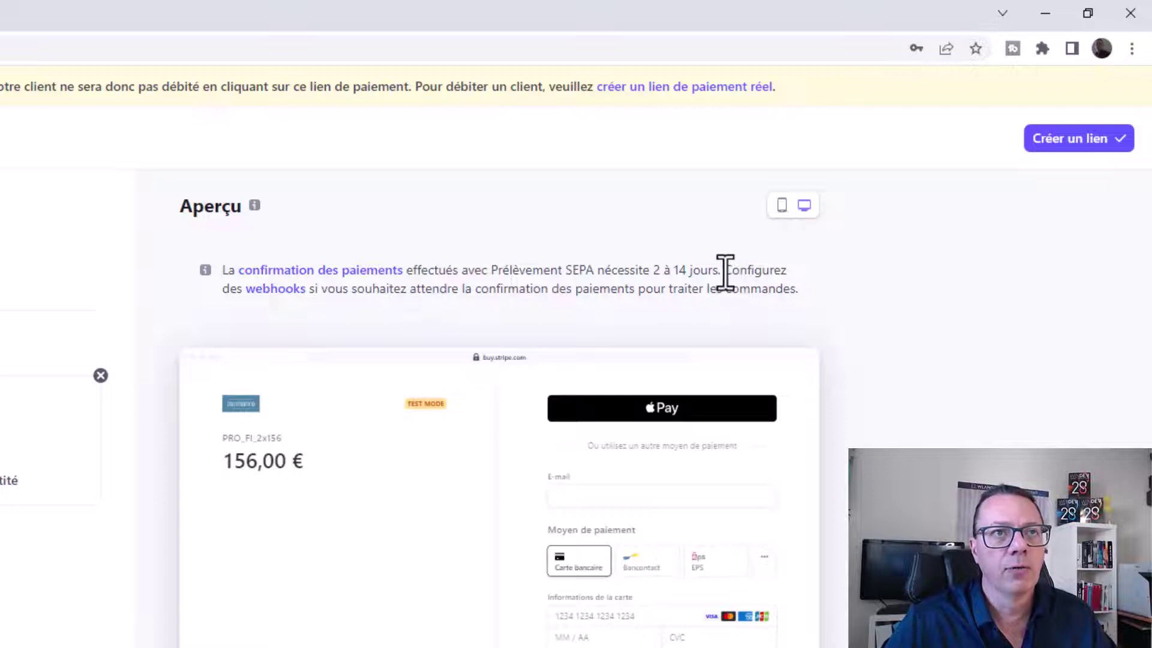
Step: Highlight the webhooks advice above the payment preview, open the Stripe webhooks documentation and examine the procedure for receiving webhooks
drag(722, 269, 304, 301)
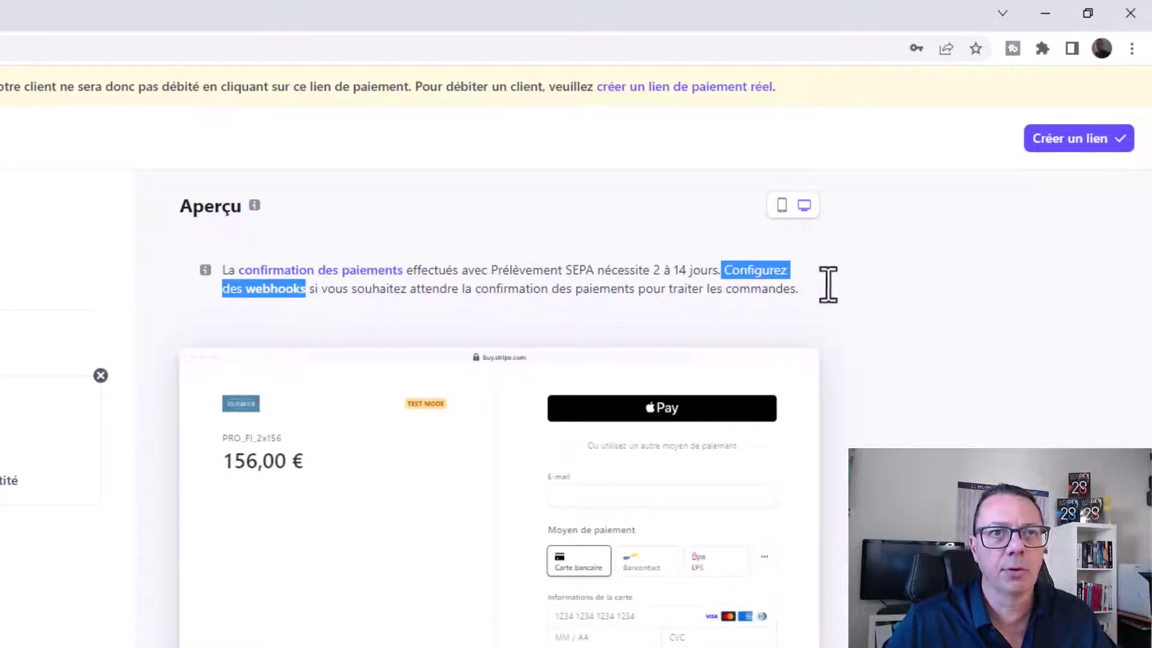
click(276, 291)
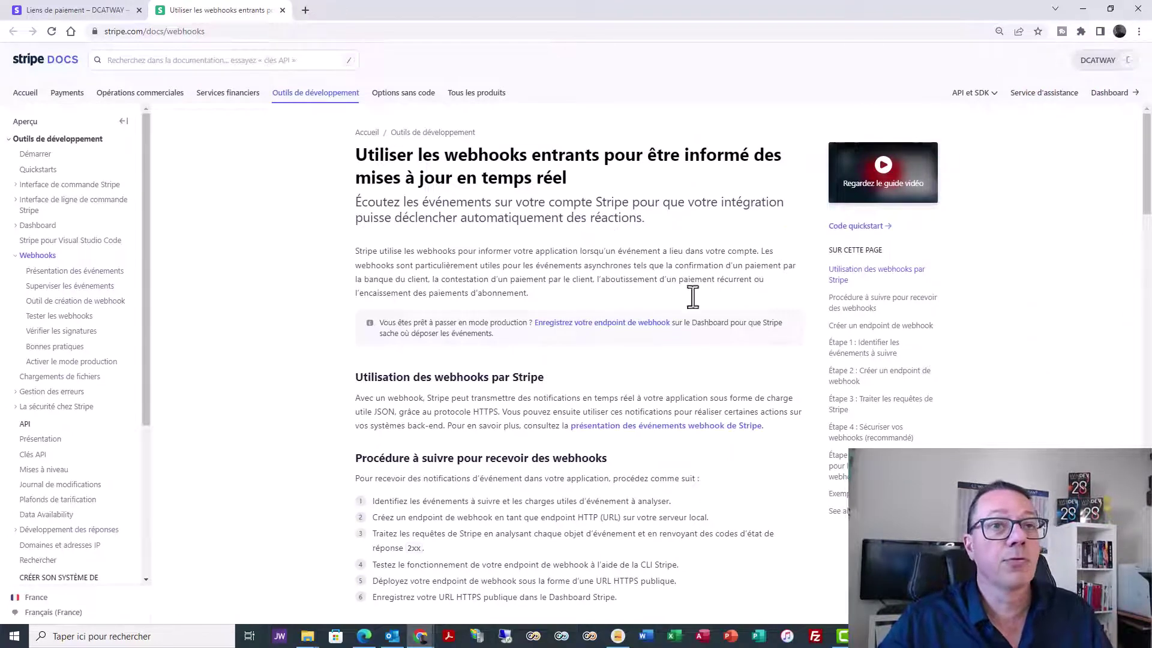
scroll(562, 324, down, 1)
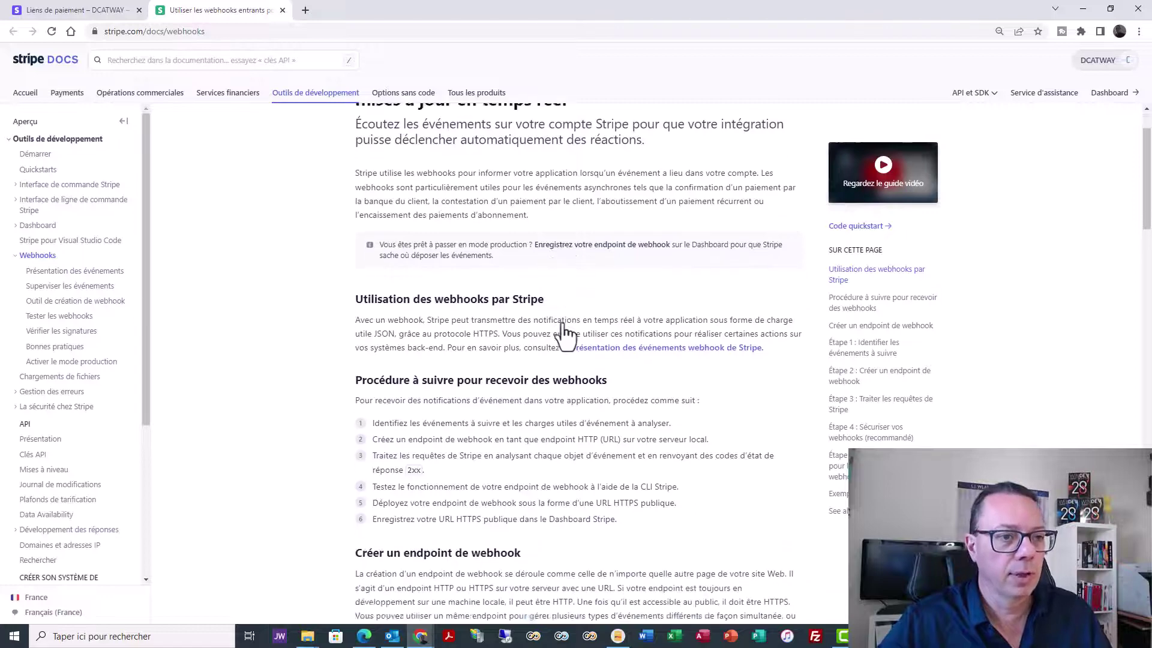
scroll(564, 331, up, 1)
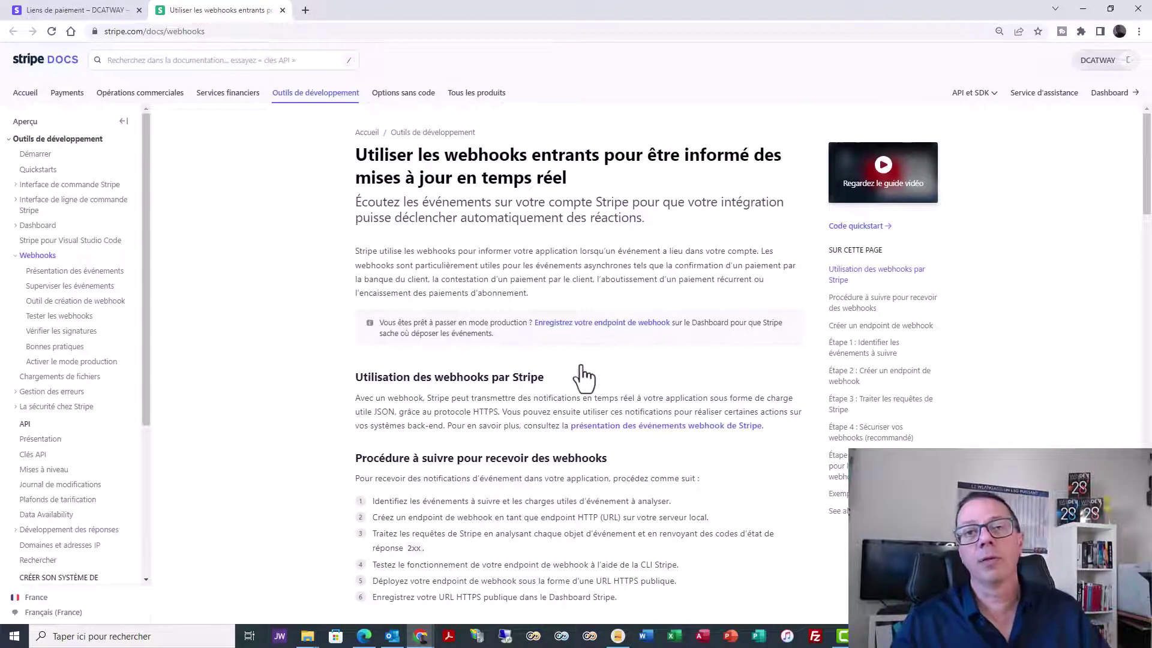